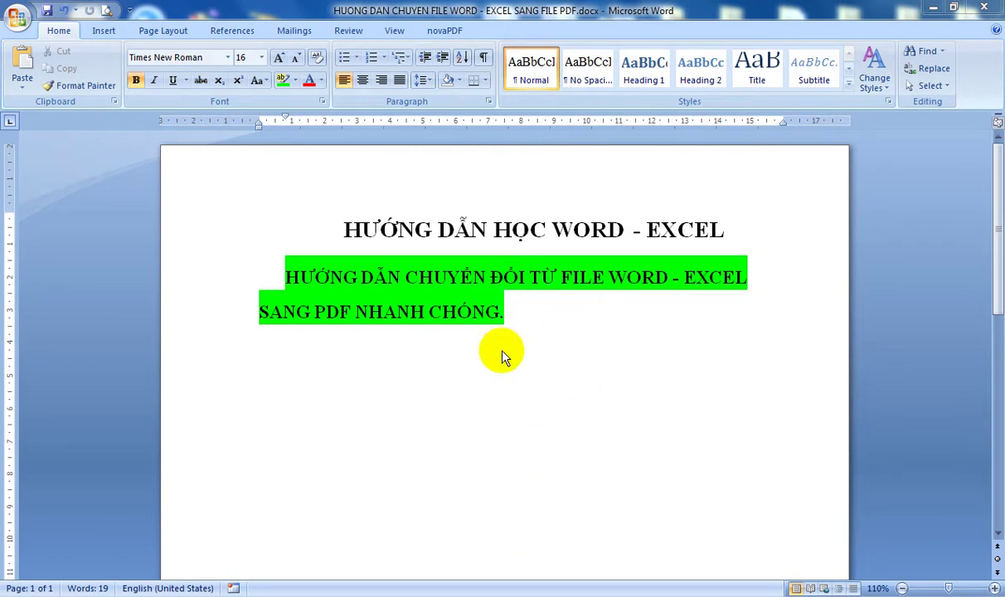
Select the word PDF and part of the highlighted subtitle text.
{"action": "left_click", "coordinate": [359, 311]}
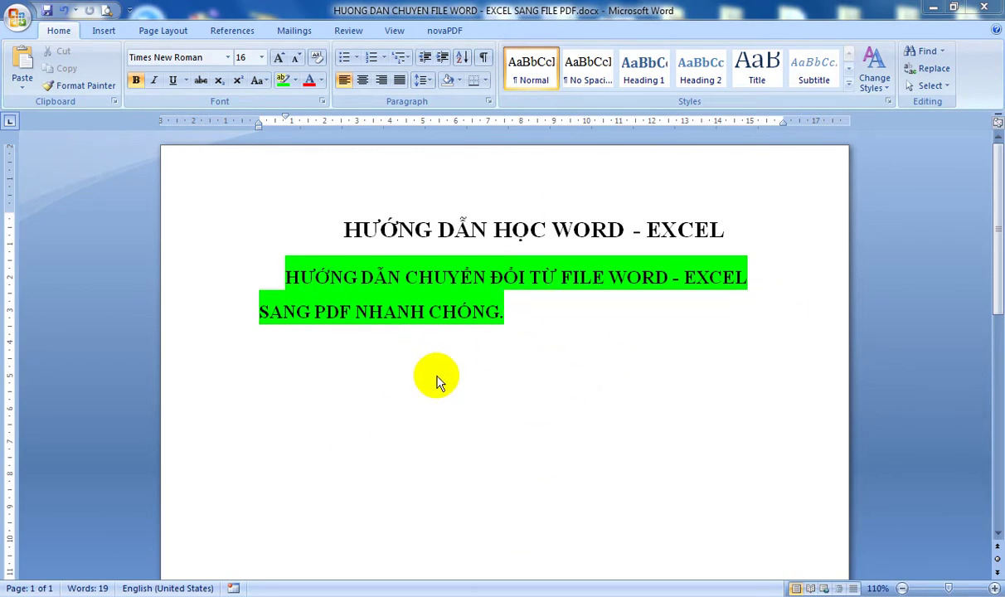
{"action": "double_click", "coordinate": [323, 327]}
{"action": "left_click_drag", "start_coordinate": [355, 325], "coordinate": [383, 325]}
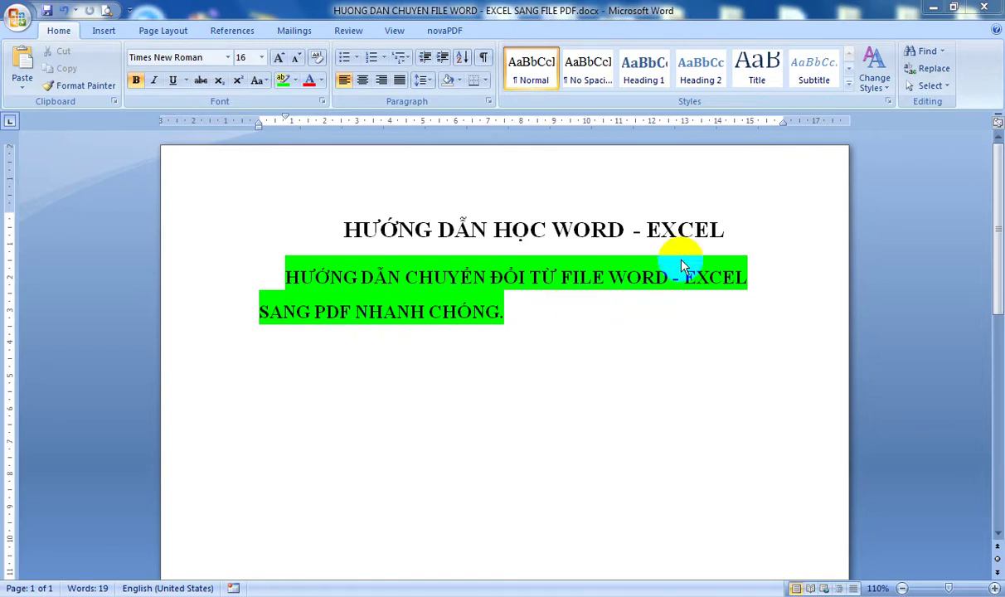
Minimize Word and refresh the desktop twice.
{"action": "left_click", "coordinate": [930, 9]}
{"action": "right_click", "coordinate": [366, 198]}
{"action": "left_click", "coordinate": [410, 243]}
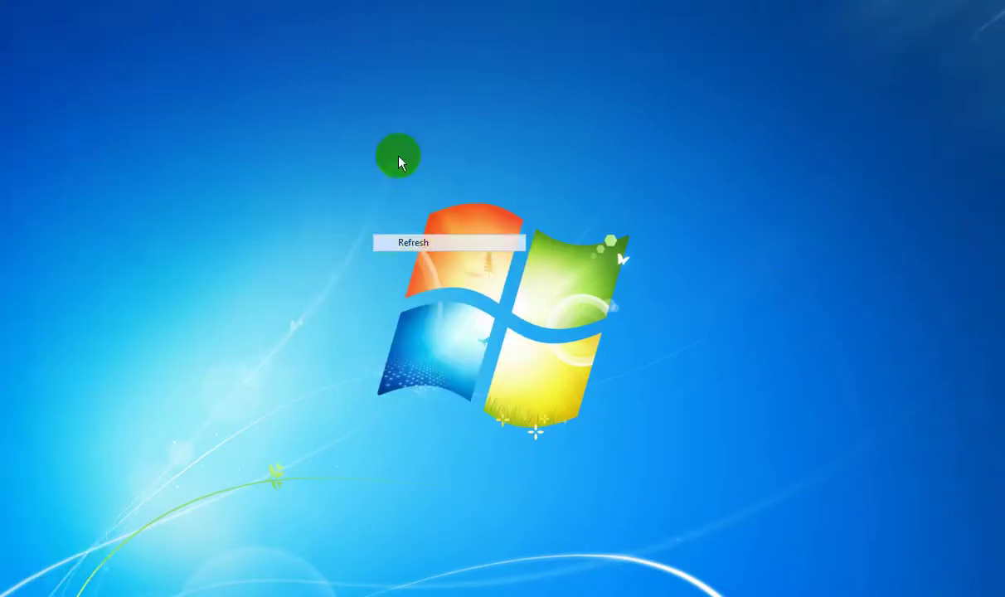
{"action": "right_click", "coordinate": [400, 155]}
{"action": "left_click", "coordinate": [433, 199]}
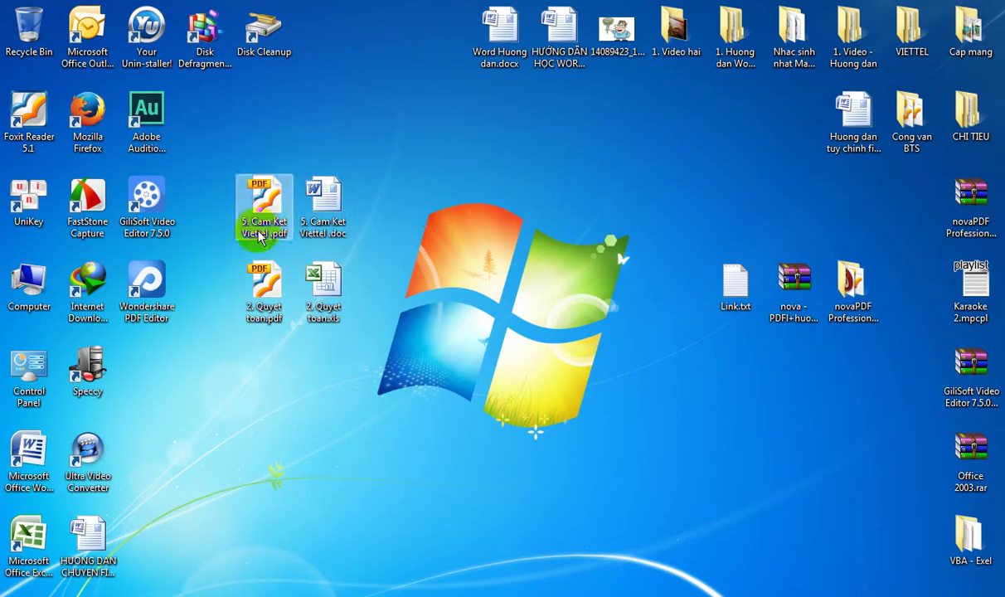
Open 5. Cam Ket Viettel .doc, scroll through it, then close it and minimize Word.
{"action": "left_click", "coordinate": [324, 220]}
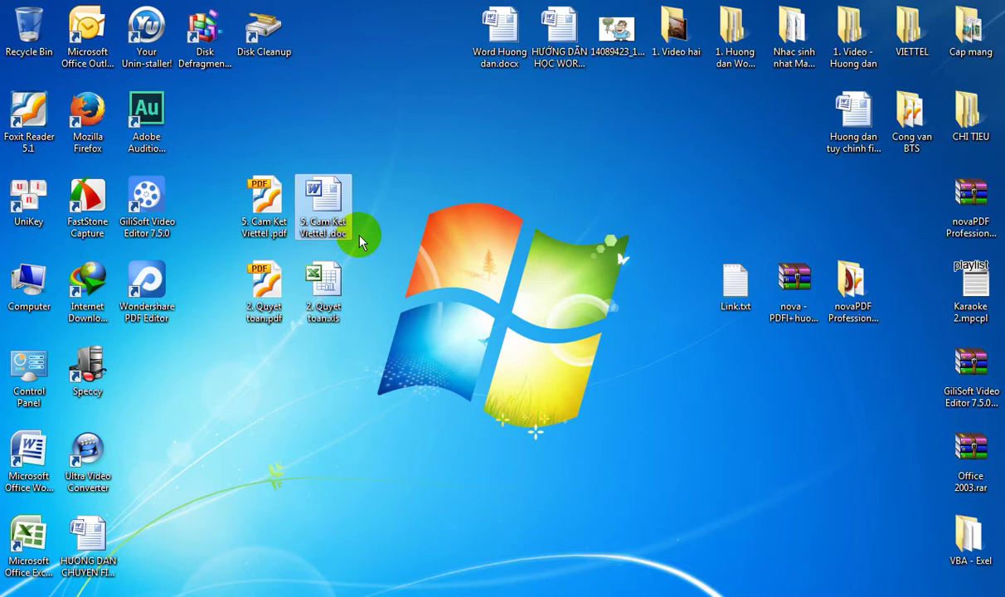
{"action": "double_click", "coordinate": [359, 239]}
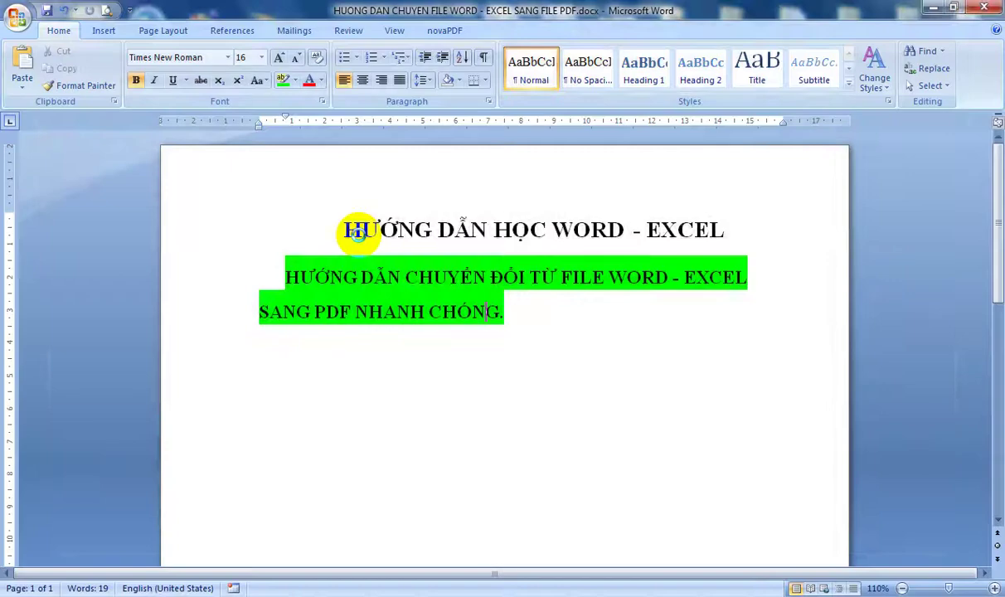
{"action": "scroll", "coordinate": [564, 265], "scroll_direction": "down", "scroll_amount": 6}
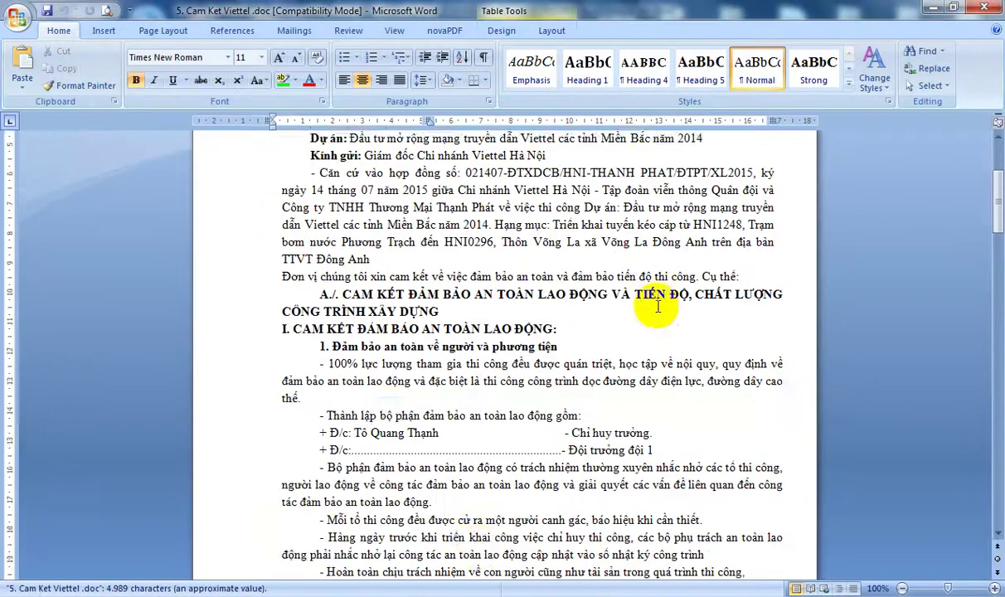
{"action": "scroll", "coordinate": [697, 356], "scroll_direction": "down", "scroll_amount": 1}
{"action": "scroll", "coordinate": [497, 265], "scroll_direction": "down", "scroll_amount": 3}
{"action": "scroll", "coordinate": [558, 268], "scroll_direction": "up", "scroll_amount": 8}
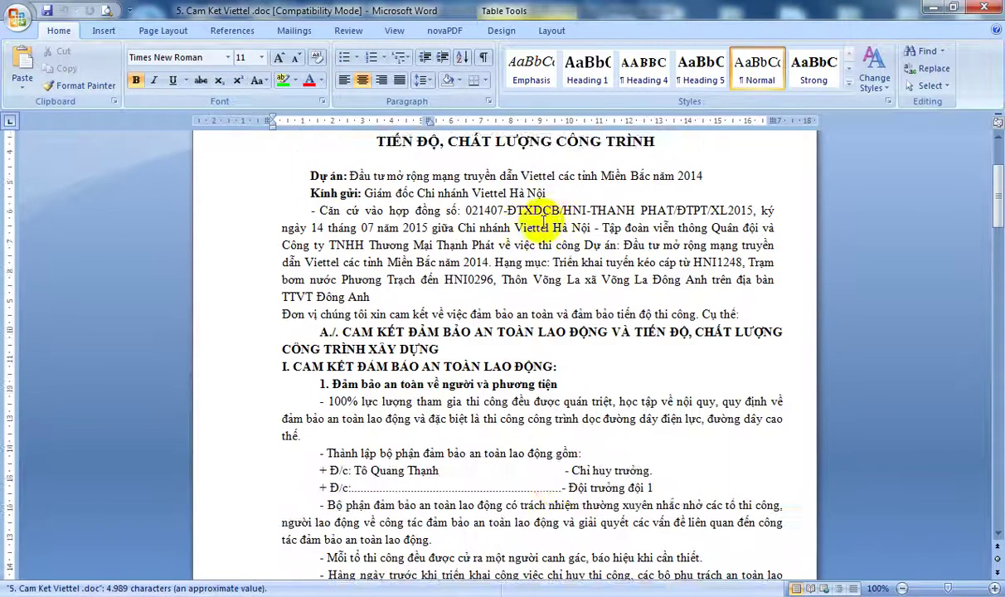
{"action": "scroll", "coordinate": [224, 224], "scroll_direction": "up", "scroll_amount": 2}
{"action": "left_click", "coordinate": [985, 10]}
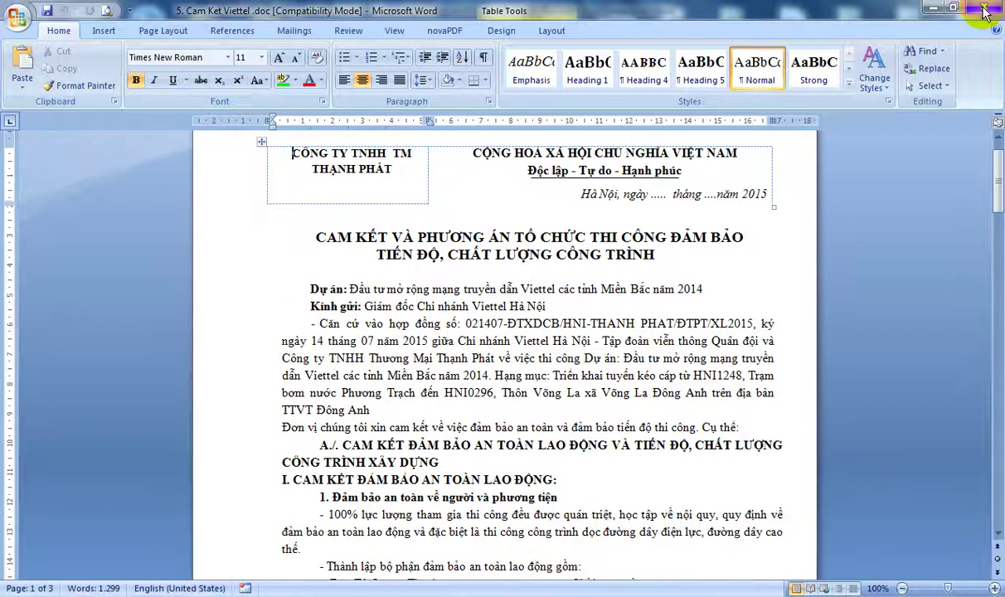
{"action": "left_click", "coordinate": [932, 8]}
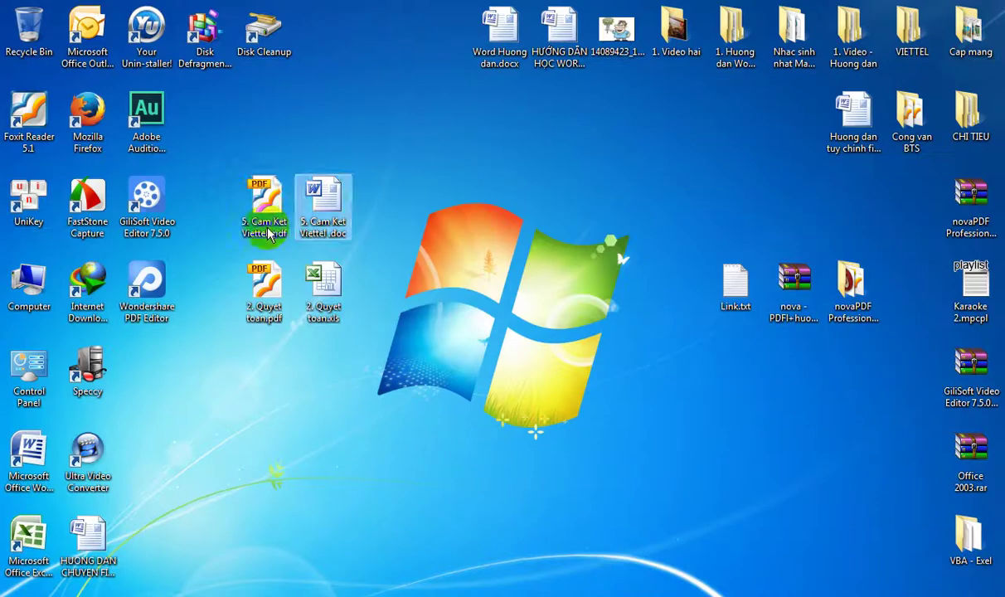
{"action": "right_click", "coordinate": [278, 228]}
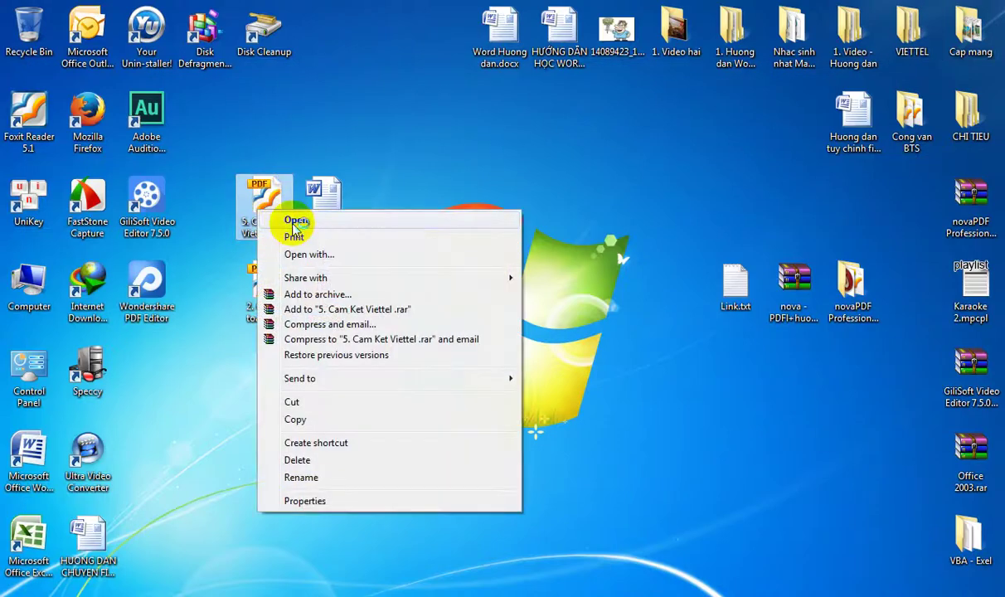
{"action": "left_click", "coordinate": [282, 218]}
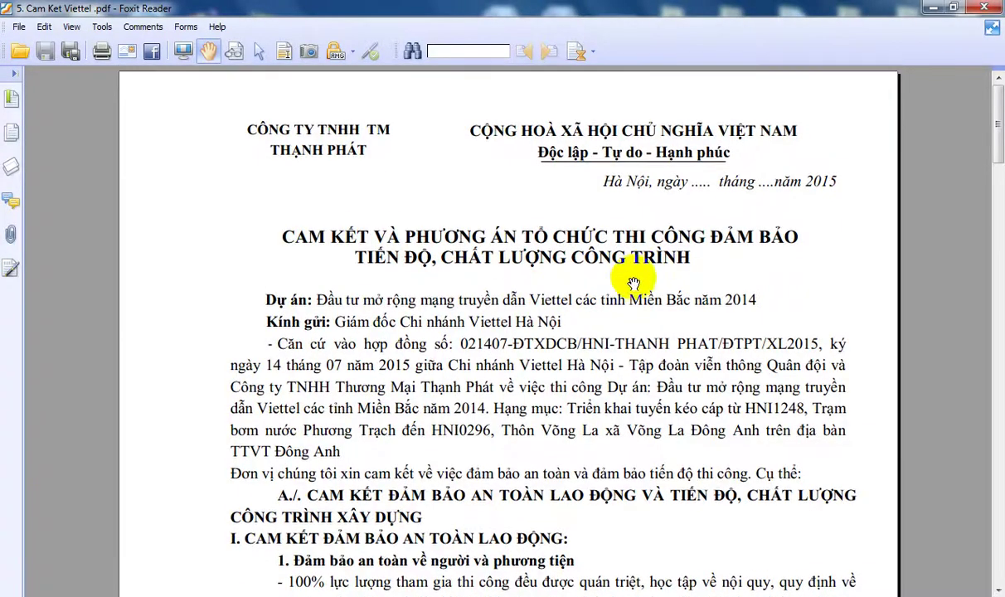
{"action": "scroll", "coordinate": [649, 264], "scroll_direction": "down", "scroll_amount": 2}
{"action": "scroll", "coordinate": [610, 325], "scroll_direction": "down", "scroll_amount": 5}
{"action": "scroll", "coordinate": [572, 385], "scroll_direction": "down", "scroll_amount": 5}
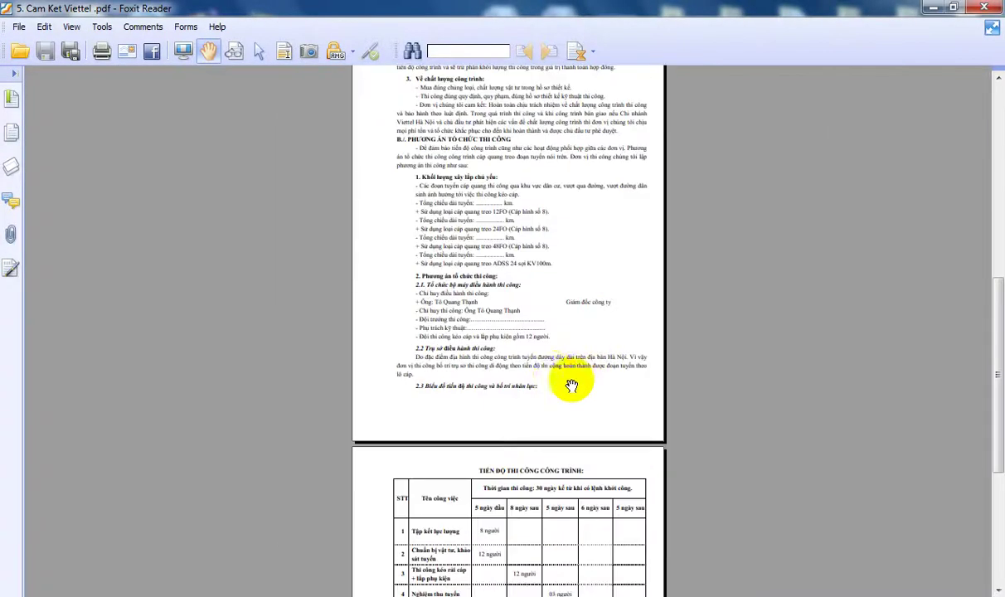
{"action": "scroll", "coordinate": [556, 379], "scroll_direction": "up", "scroll_amount": 1}
{"action": "scroll", "coordinate": [555, 373], "scroll_direction": "down", "scroll_amount": 5}
{"action": "scroll", "coordinate": [560, 331], "scroll_direction": "down", "scroll_amount": 5}
{"action": "scroll", "coordinate": [557, 365], "scroll_direction": "down", "scroll_amount": 4}
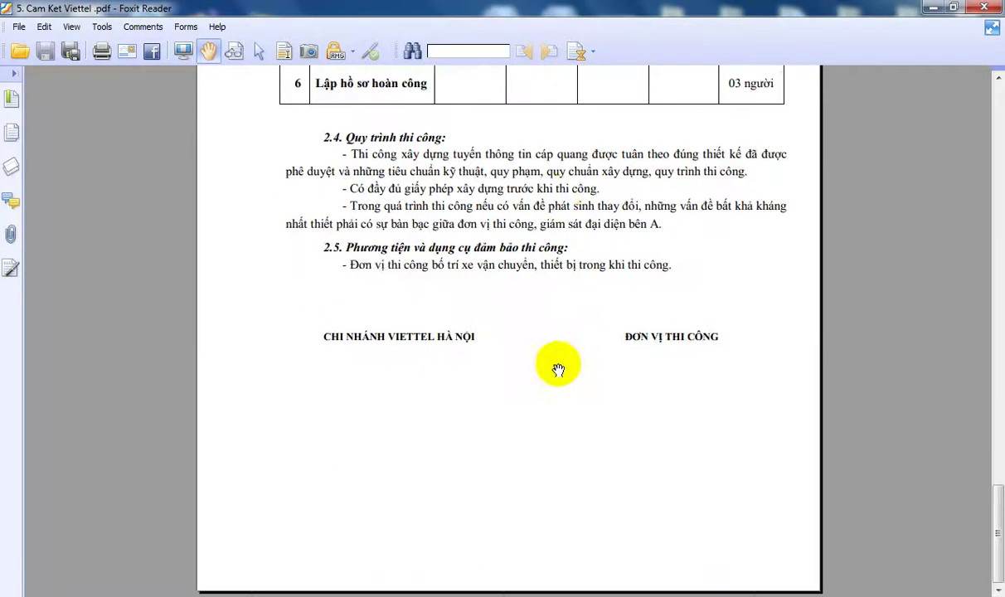
{"action": "scroll", "coordinate": [559, 369], "scroll_direction": "up", "scroll_amount": 6}
{"action": "scroll", "coordinate": [568, 364], "scroll_direction": "up", "scroll_amount": 6}
{"action": "scroll", "coordinate": [605, 315], "scroll_direction": "up", "scroll_amount": 10}
{"action": "scroll", "coordinate": [639, 273], "scroll_direction": "up", "scroll_amount": 6}
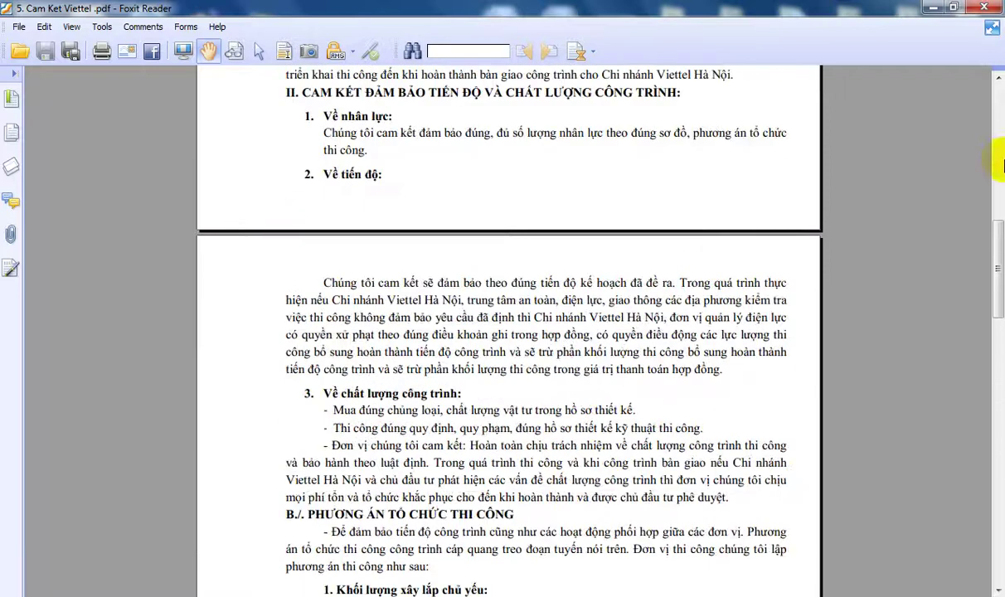
{"action": "left_click", "coordinate": [934, 7]}
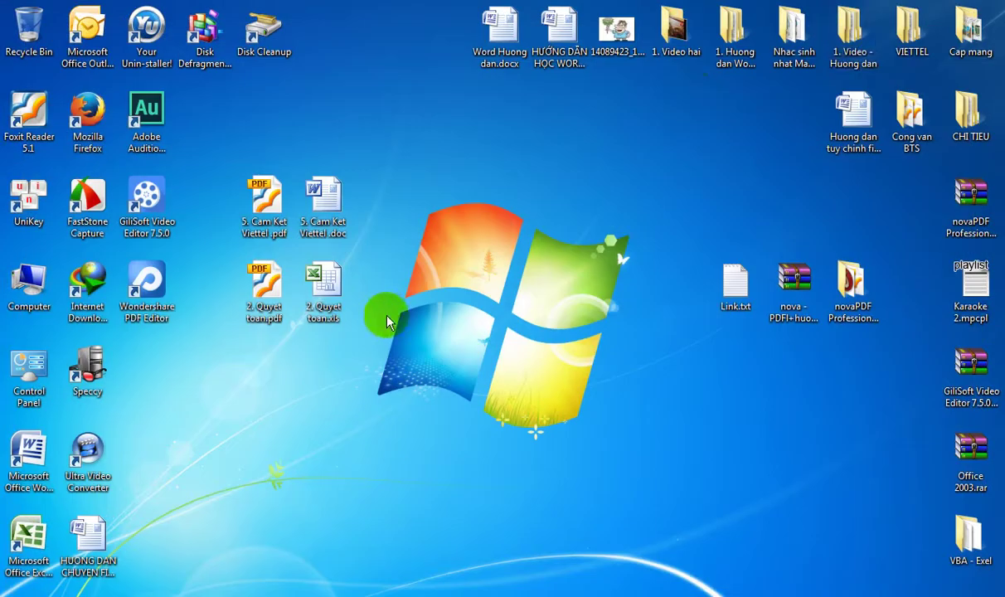
Open the 2. Quyet toan.xls workbook from the desktop in Excel.
{"action": "left_click", "coordinate": [325, 300]}
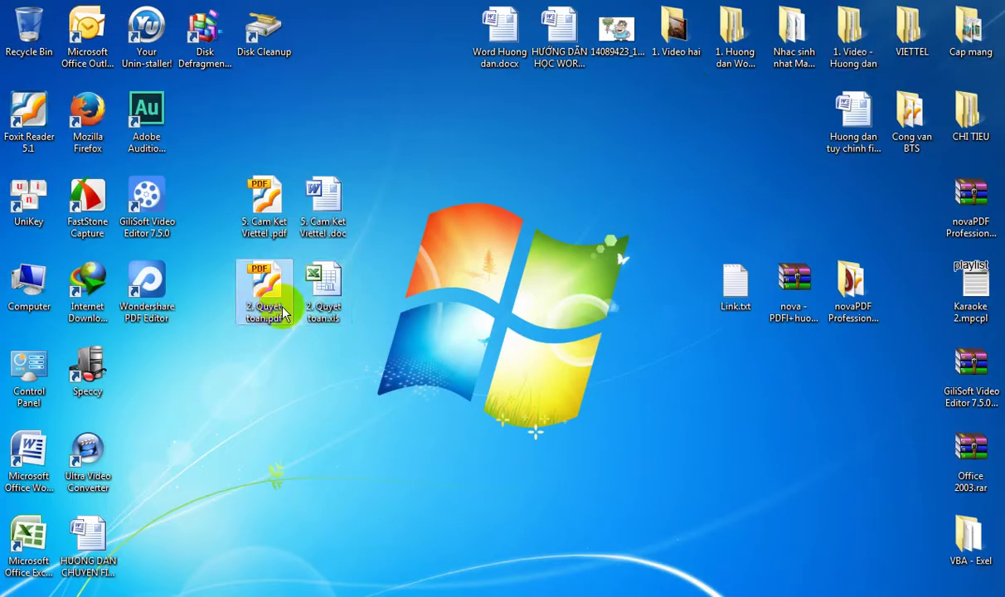
{"action": "double_click", "coordinate": [322, 294]}
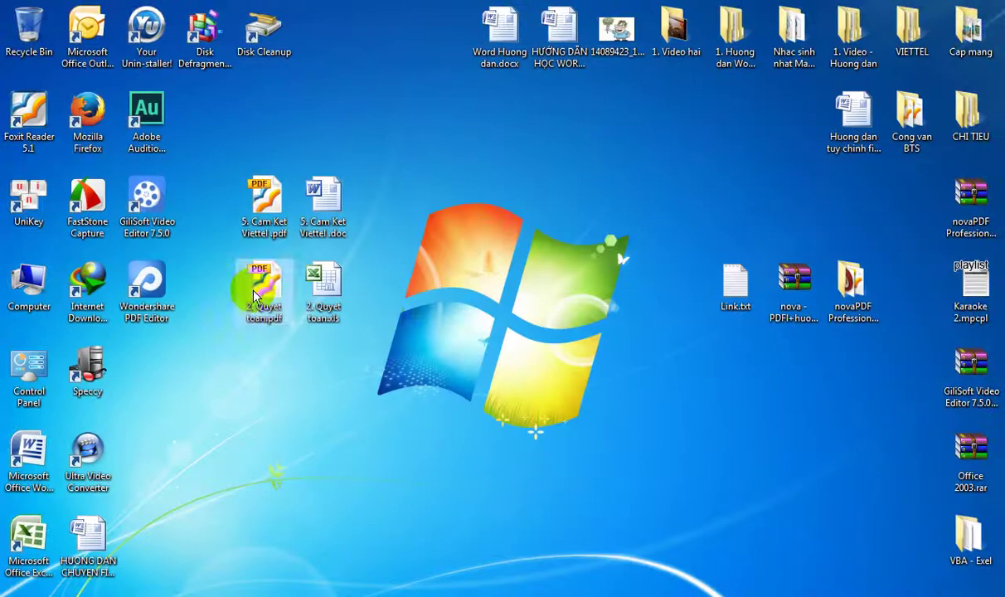
{"action": "double_click", "coordinate": [347, 303]}
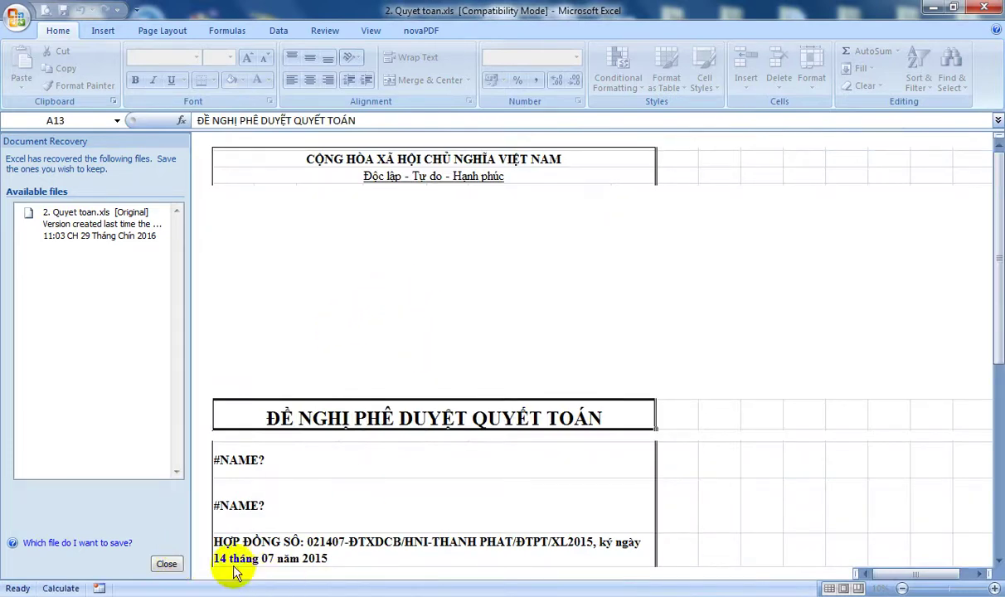
Close the recovery list and browse the INPUT, Thong ke vat tu, TM QToan and QT hang muc 1 sheets, ending on BIA NGOAI.
{"action": "left_click", "coordinate": [166, 564]}
{"action": "left_click", "coordinate": [531, 412]}
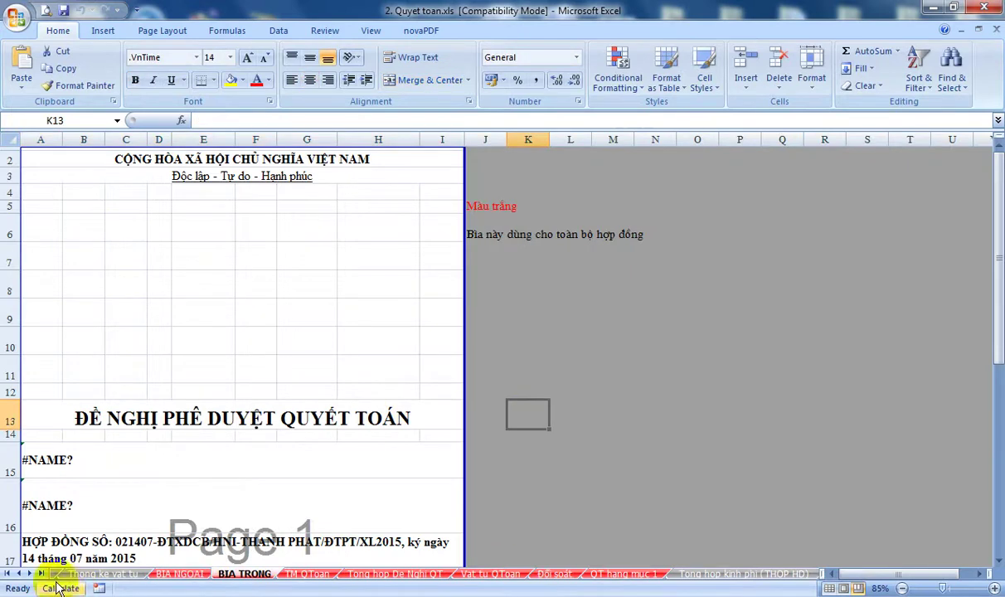
{"action": "left_click", "coordinate": [6, 572]}
{"action": "left_click", "coordinate": [74, 573]}
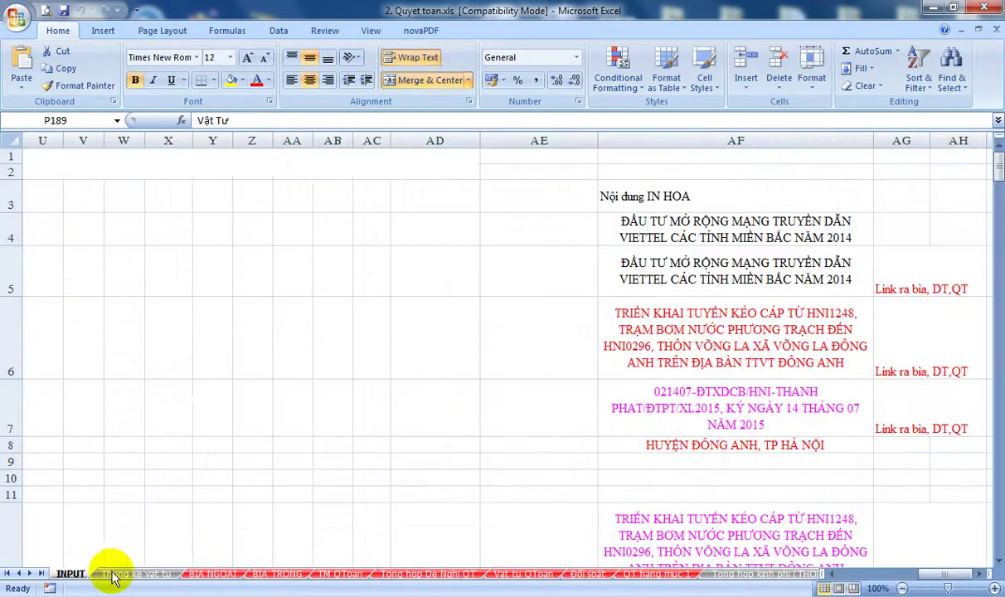
{"action": "left_click", "coordinate": [133, 573]}
{"action": "left_click", "coordinate": [203, 574]}
{"action": "left_click", "coordinate": [332, 574]}
{"action": "left_click", "coordinate": [655, 574]}
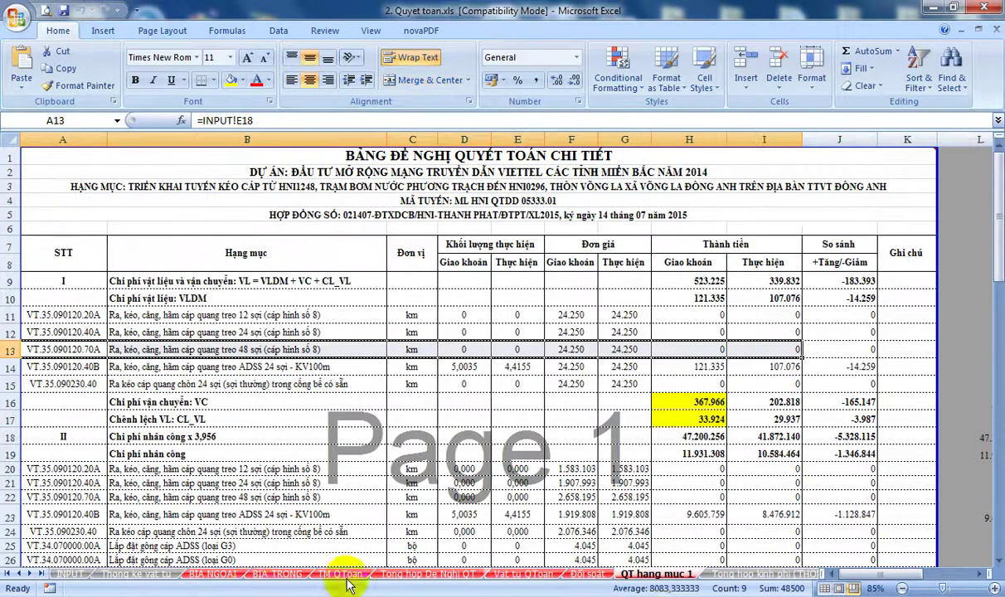
{"action": "left_click", "coordinate": [214, 574]}
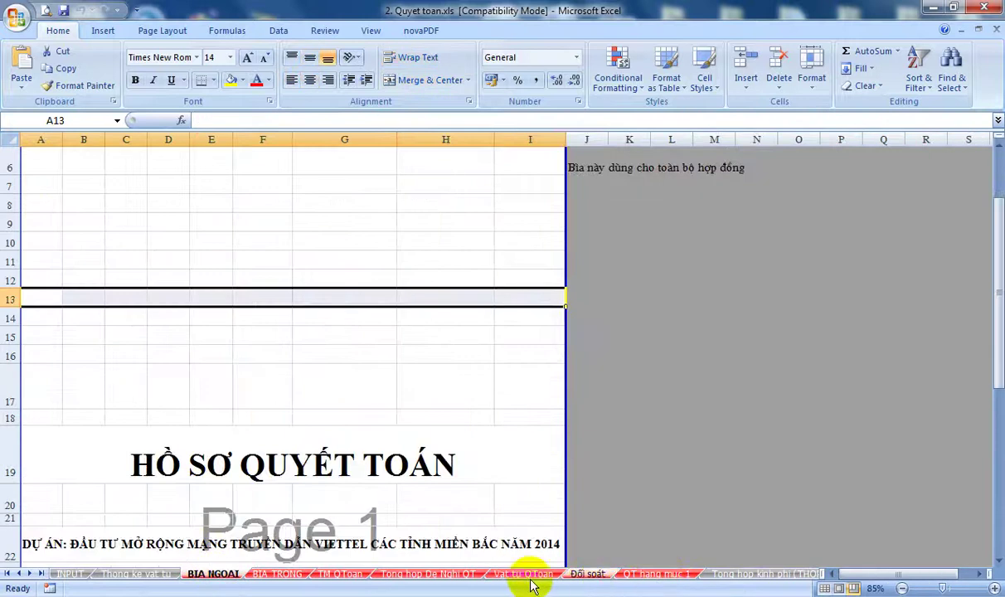
{"action": "left_click", "coordinate": [658, 574]}
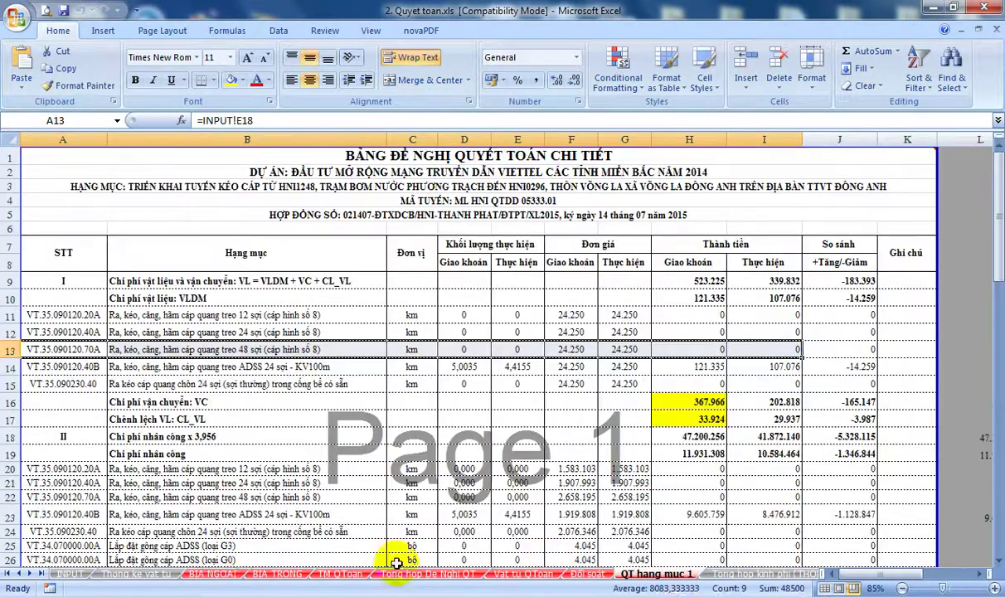
{"action": "left_click", "coordinate": [213, 574]}
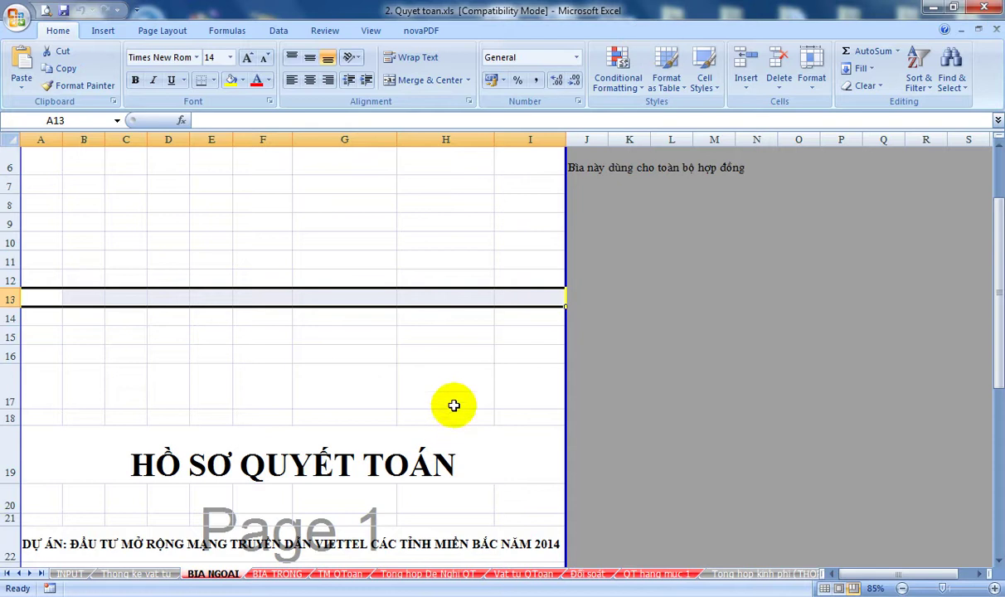
Select cell H12 on the BIA NGOAI cover sheet and scroll through it.
{"action": "scroll", "coordinate": [453, 405], "scroll_direction": "up", "scroll_amount": 2}
{"action": "left_click", "coordinate": [427, 354]}
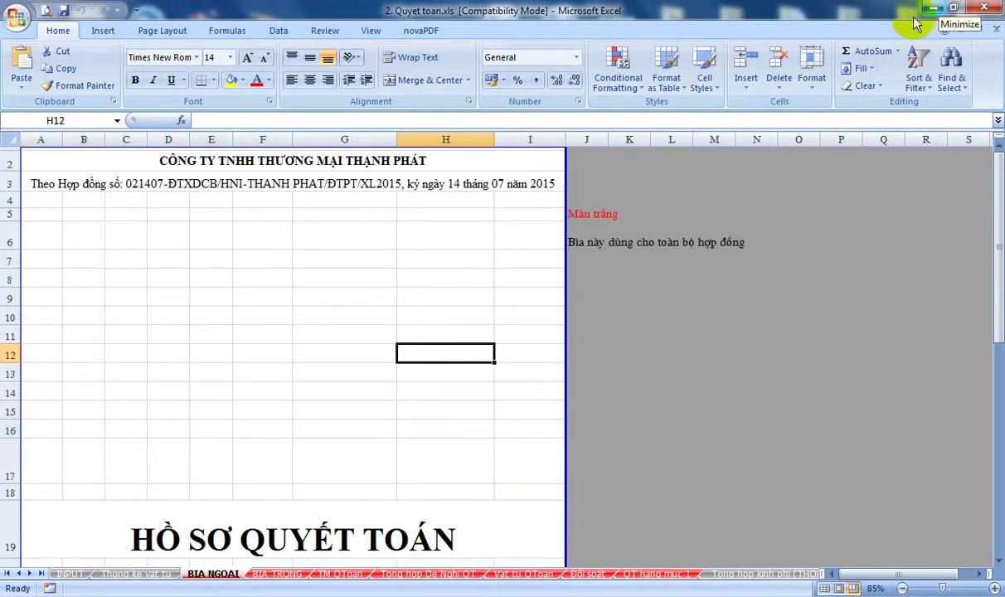
{"action": "scroll", "coordinate": [484, 417], "scroll_direction": "down", "scroll_amount": 3}
{"action": "scroll", "coordinate": [361, 471], "scroll_direction": "down", "scroll_amount": 3}
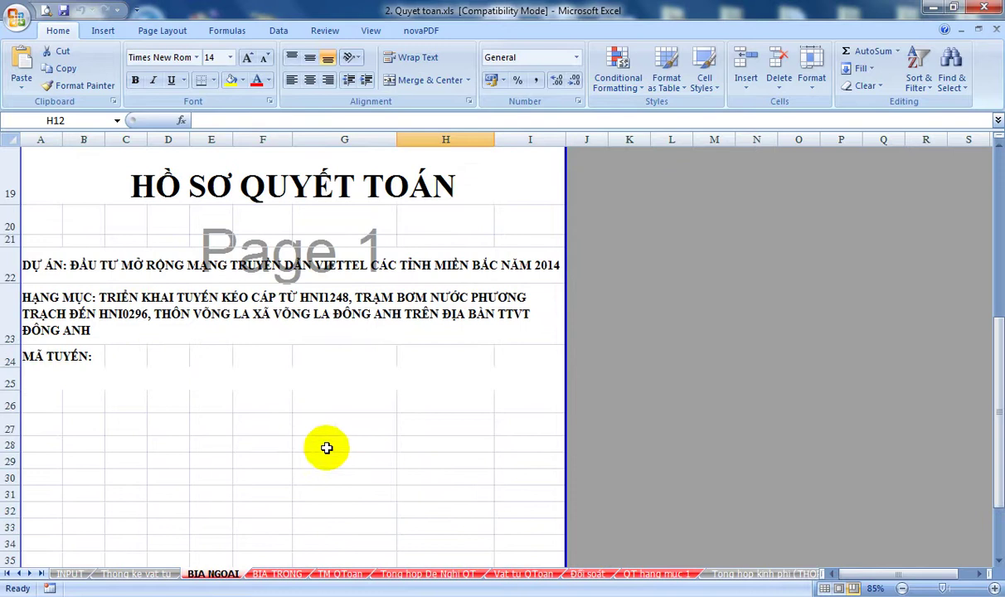
{"action": "scroll", "coordinate": [325, 440], "scroll_direction": "down", "scroll_amount": 4}
{"action": "scroll", "coordinate": [395, 448], "scroll_direction": "up", "scroll_amount": 5}
{"action": "scroll", "coordinate": [394, 446], "scroll_direction": "up", "scroll_amount": 4}
{"action": "scroll", "coordinate": [395, 446], "scroll_direction": "up", "scroll_amount": 1}
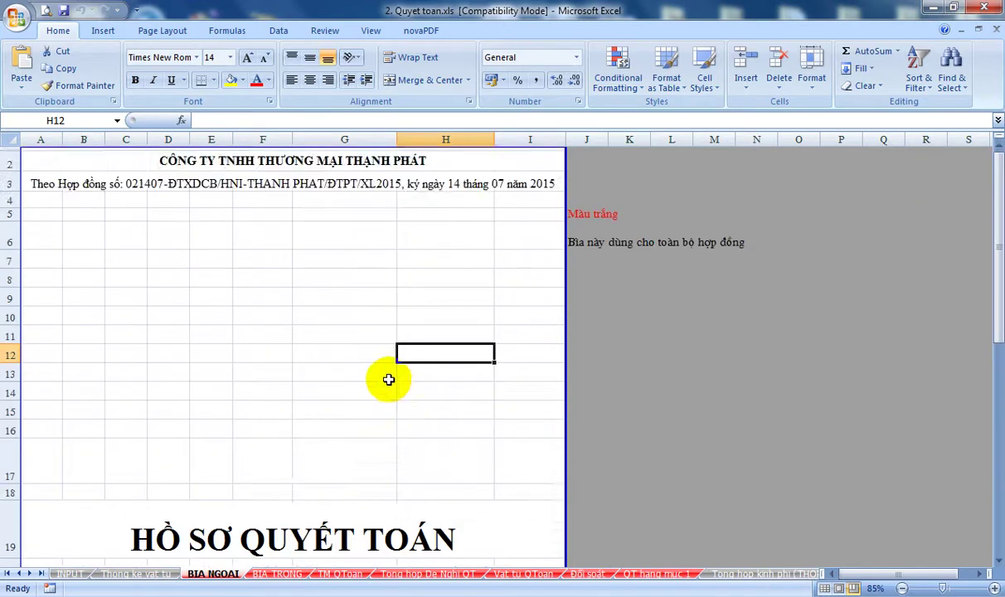
{"action": "scroll", "coordinate": [381, 365], "scroll_direction": "down", "scroll_amount": 4}
{"action": "scroll", "coordinate": [348, 356], "scroll_direction": "down", "scroll_amount": 1}
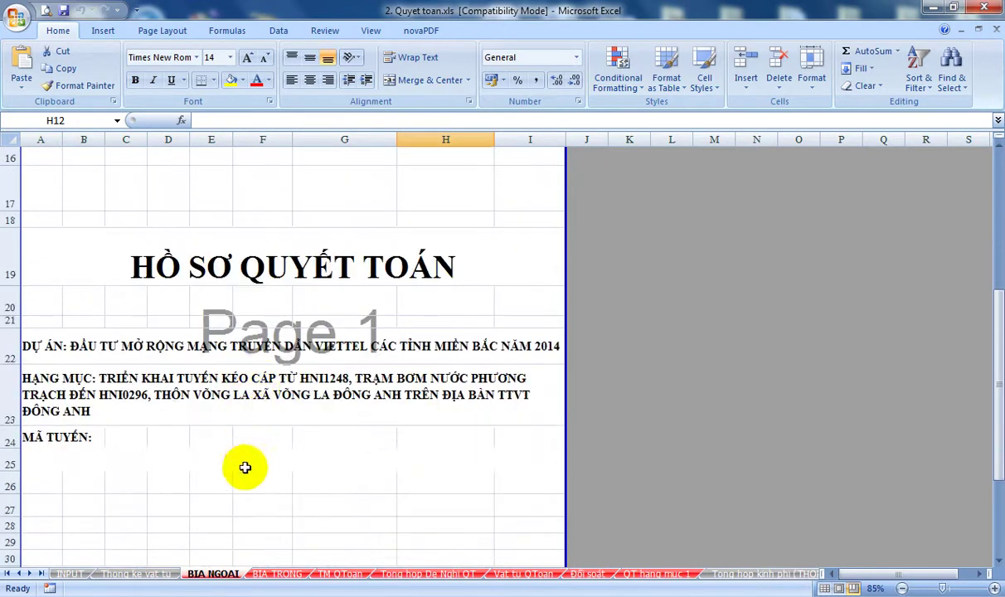
On the INPUT sheet, inspect the uppercase formula in cell AF4 and scroll the sheet.
{"action": "left_click", "coordinate": [70, 574]}
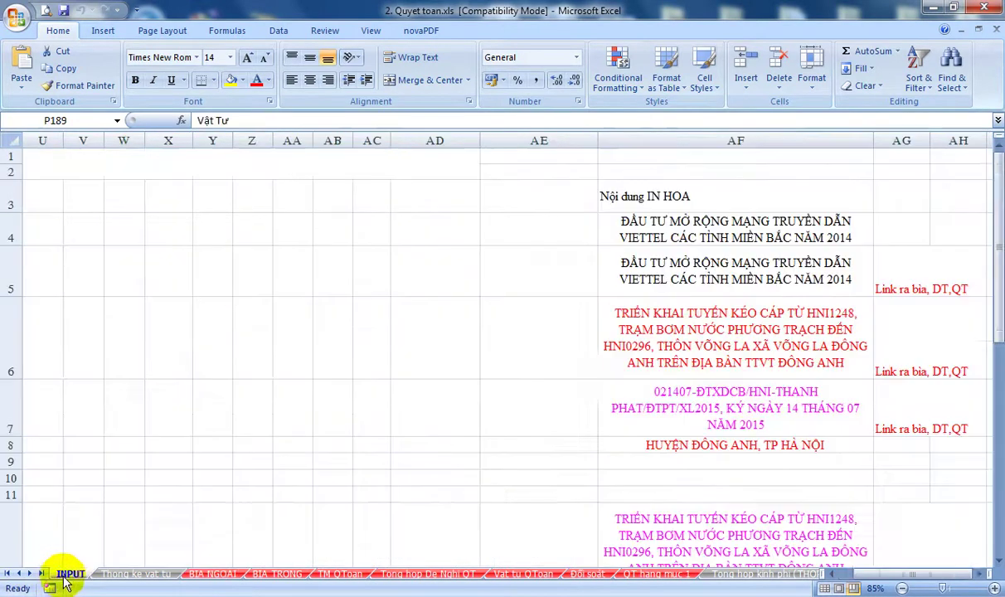
{"action": "left_click", "coordinate": [688, 222]}
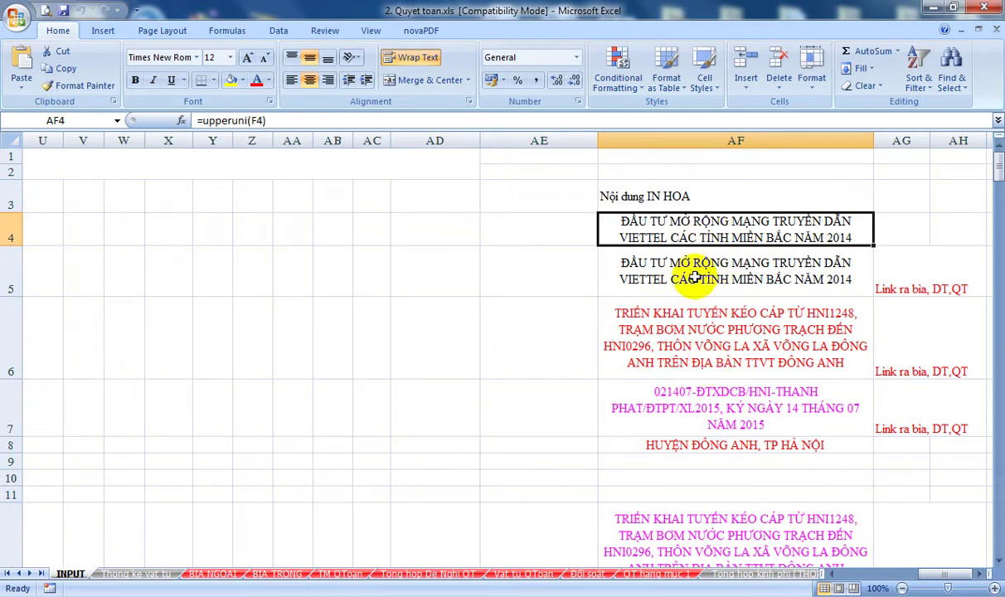
{"action": "scroll", "coordinate": [617, 315], "scroll_direction": "down", "scroll_amount": 3}
{"action": "scroll", "coordinate": [597, 356], "scroll_direction": "down", "scroll_amount": 2}
{"action": "scroll", "coordinate": [264, 414], "scroll_direction": "up", "scroll_amount": 2}
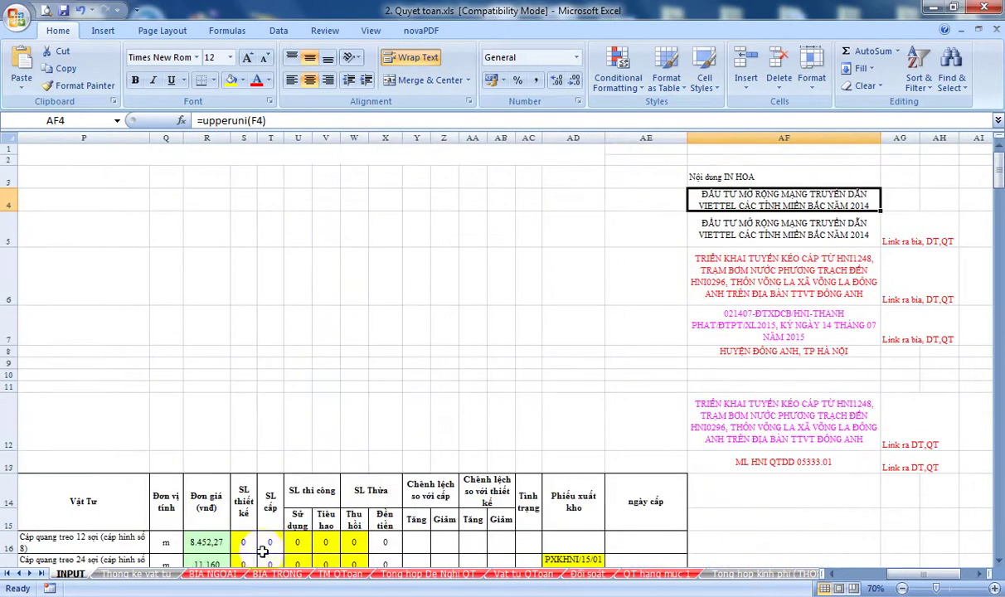
On the BIA TRONG sheet, review the DỰ ÁN line, settlement value and Bằng chữ line.
{"action": "left_click", "coordinate": [212, 574], "text": "ctrl"}
{"action": "left_click", "coordinate": [274, 574]}
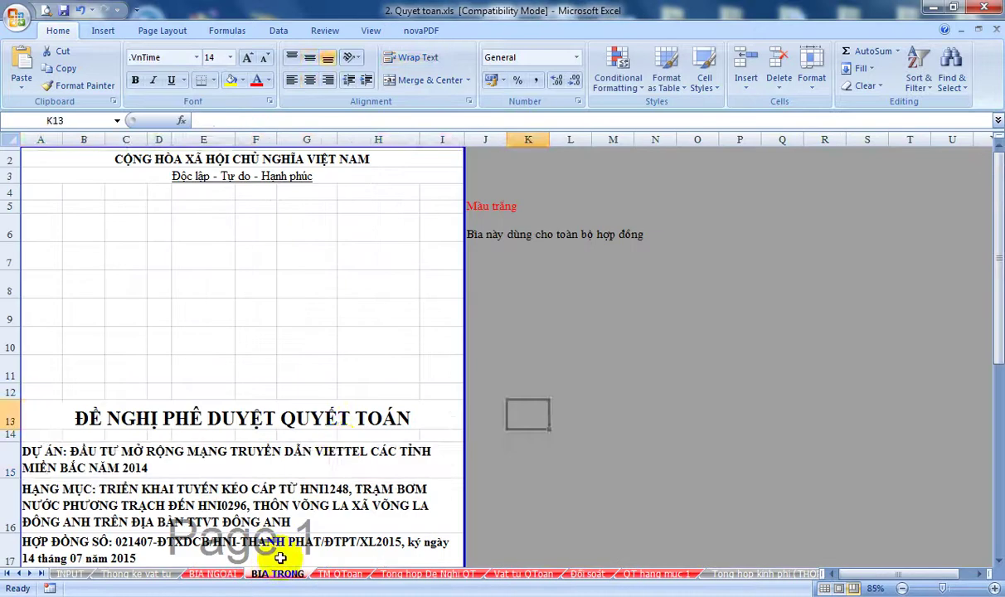
{"action": "left_click", "coordinate": [332, 447]}
{"action": "scroll", "coordinate": [332, 398], "scroll_direction": "down", "scroll_amount": 5}
{"action": "left_click", "coordinate": [68, 269]}
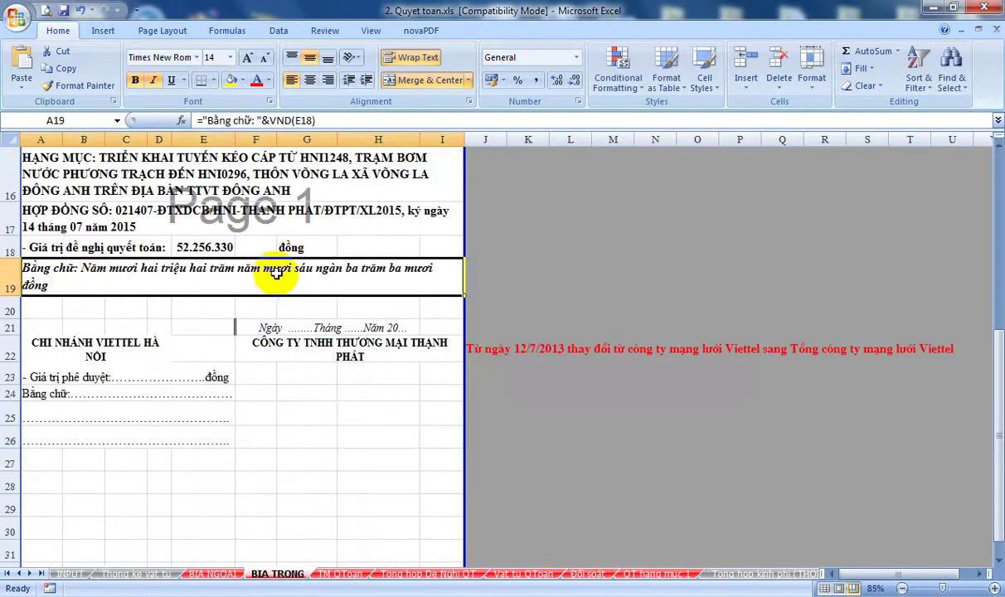
{"action": "scroll", "coordinate": [273, 282], "scroll_direction": "up", "scroll_amount": 2}
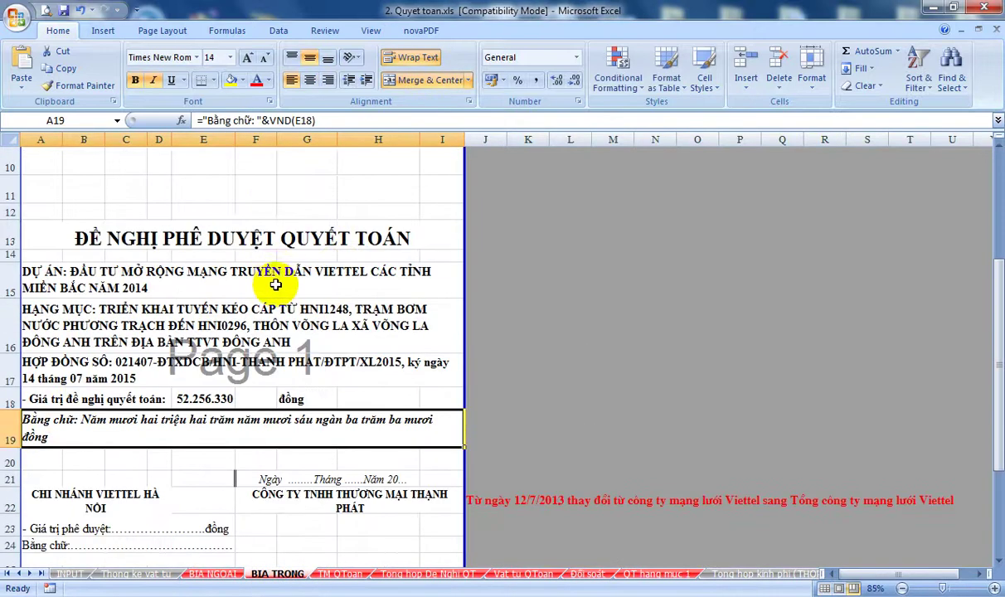
{"action": "left_click", "coordinate": [124, 399]}
{"action": "left_click", "coordinate": [170, 412]}
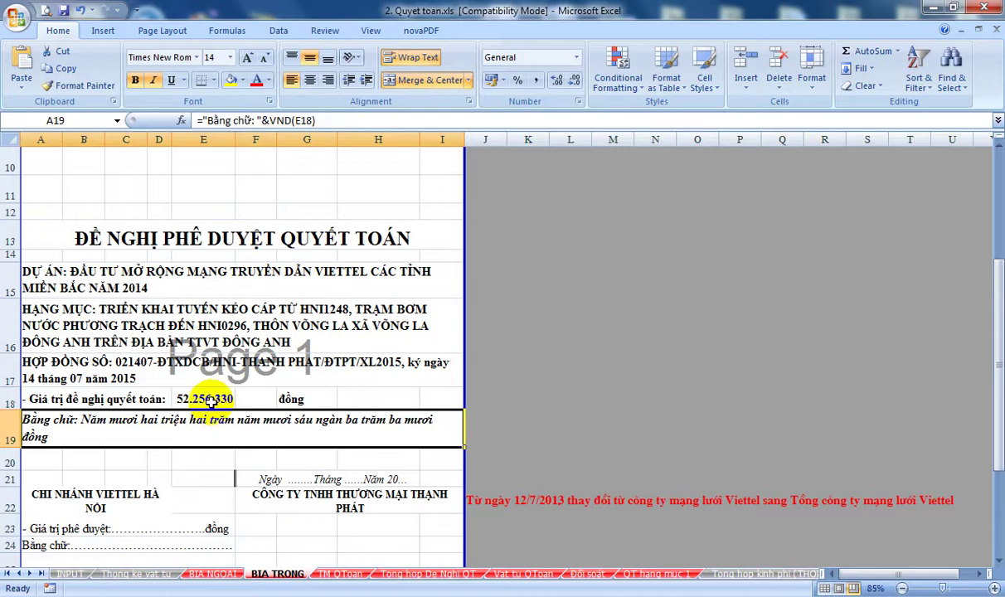
Close 2. Quyet toan.xls, choosing No to discard the changes.
{"action": "left_click", "coordinate": [651, 396]}
{"action": "scroll", "coordinate": [609, 402], "scroll_direction": "up", "scroll_amount": 3}
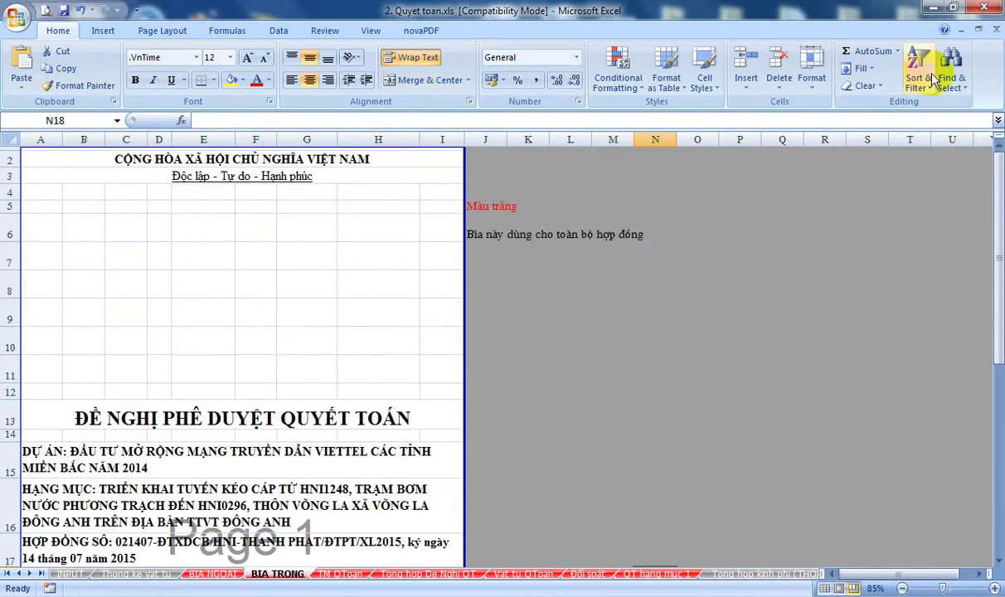
{"action": "left_click", "coordinate": [984, 7]}
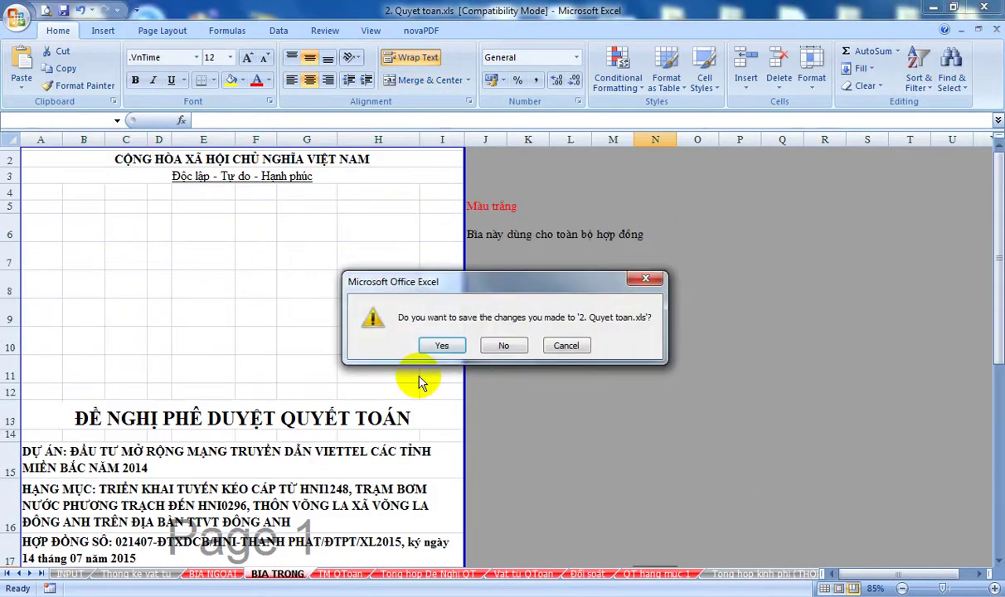
{"action": "left_click", "coordinate": [500, 349]}
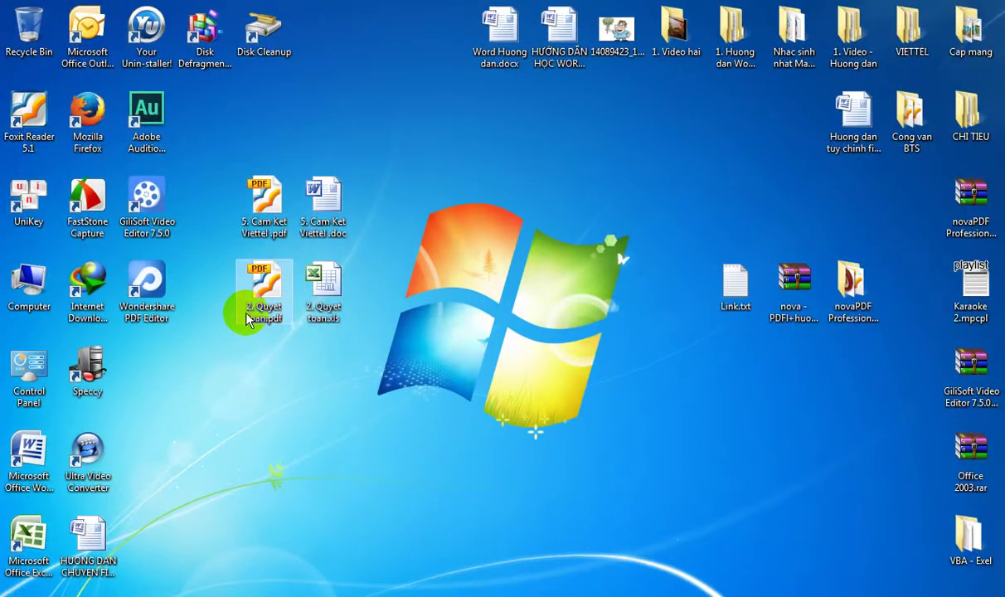
{"action": "double_click", "coordinate": [266, 296]}
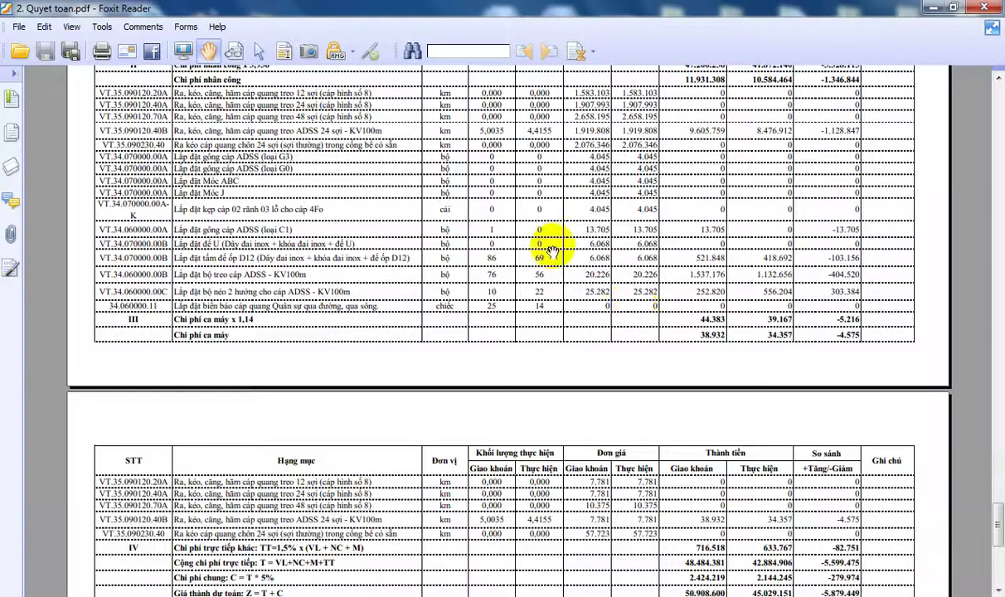
{"action": "scroll", "coordinate": [657, 265], "scroll_direction": "up", "scroll_amount": 4}
{"action": "scroll", "coordinate": [829, 290], "scroll_direction": "up", "scroll_amount": 8}
{"action": "scroll", "coordinate": [998, 373], "scroll_direction": "up", "scroll_amount": 3}
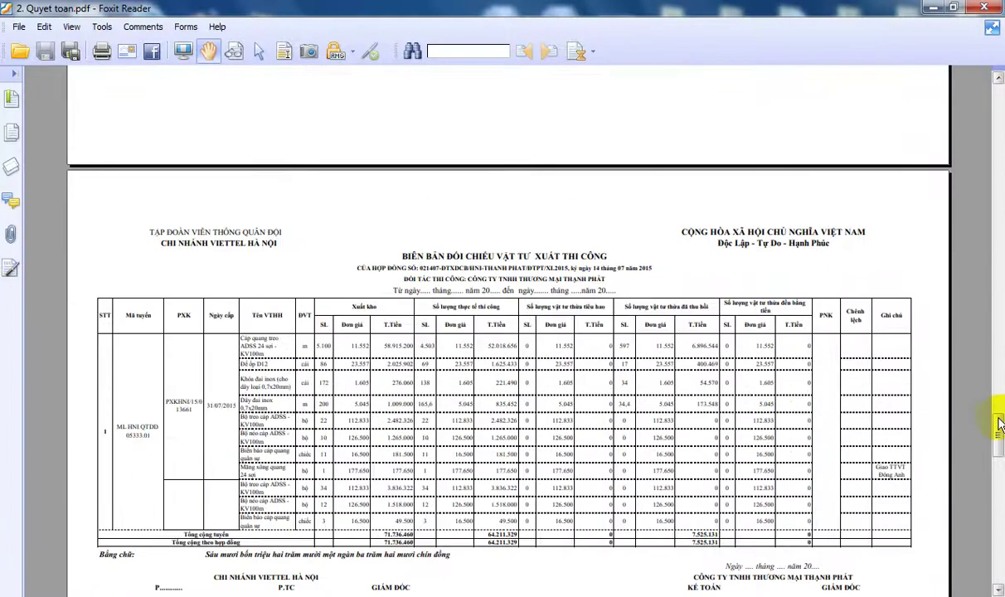
{"action": "left_click_drag", "start_coordinate": [995, 431], "coordinate": [958, 101]}
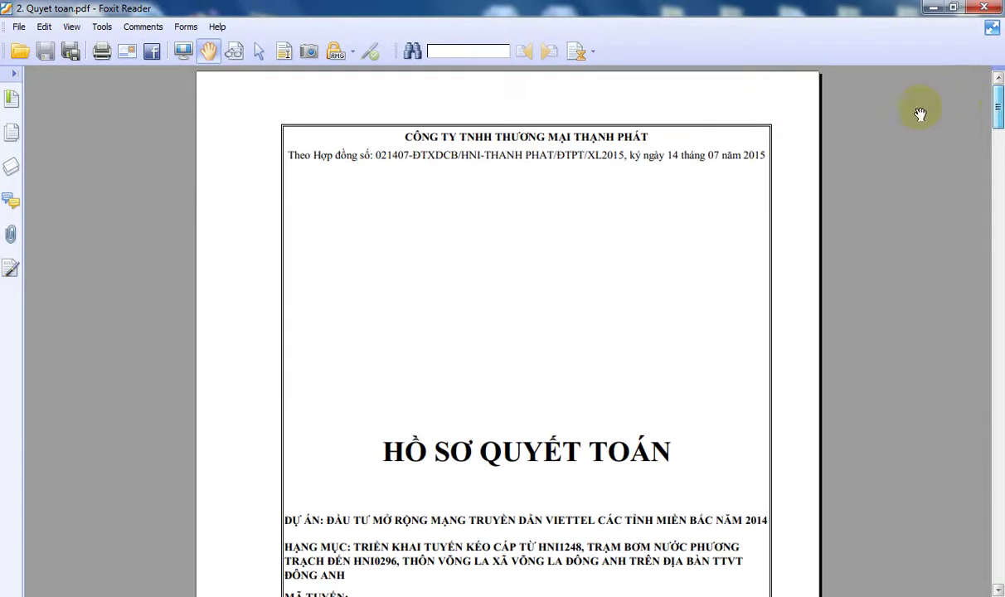
{"action": "scroll", "coordinate": [525, 262], "scroll_direction": "down", "scroll_amount": 1}
{"action": "scroll", "coordinate": [525, 263], "scroll_direction": "down", "scroll_amount": 3}
{"action": "scroll", "coordinate": [525, 263], "scroll_direction": "down", "scroll_amount": 3}
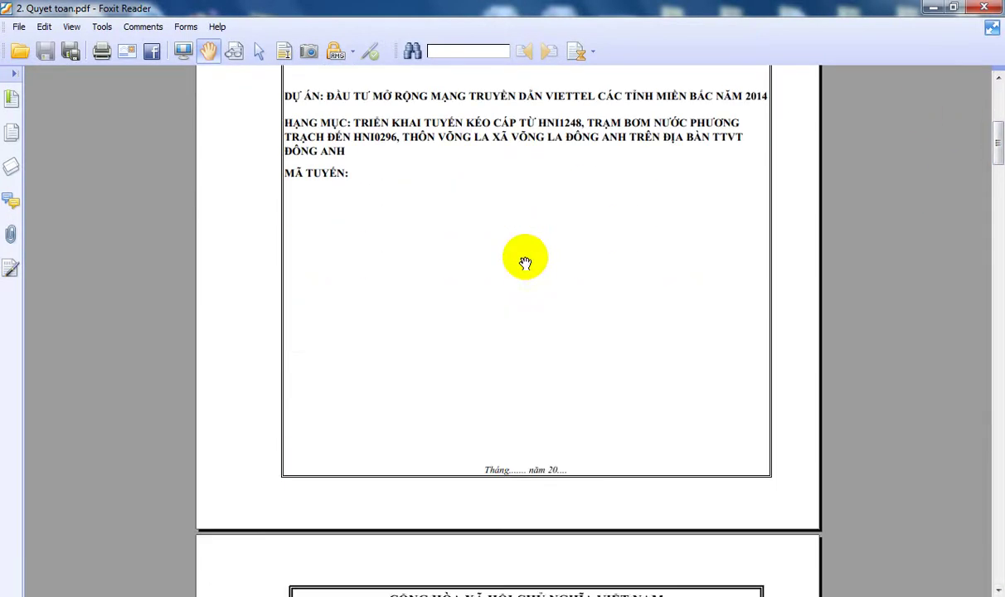
{"action": "scroll", "coordinate": [525, 266], "scroll_direction": "down", "scroll_amount": 3}
{"action": "scroll", "coordinate": [527, 264], "scroll_direction": "down", "scroll_amount": 3}
{"action": "scroll", "coordinate": [527, 257], "scroll_direction": "down", "scroll_amount": 3}
{"action": "scroll", "coordinate": [525, 252], "scroll_direction": "down", "scroll_amount": 1}
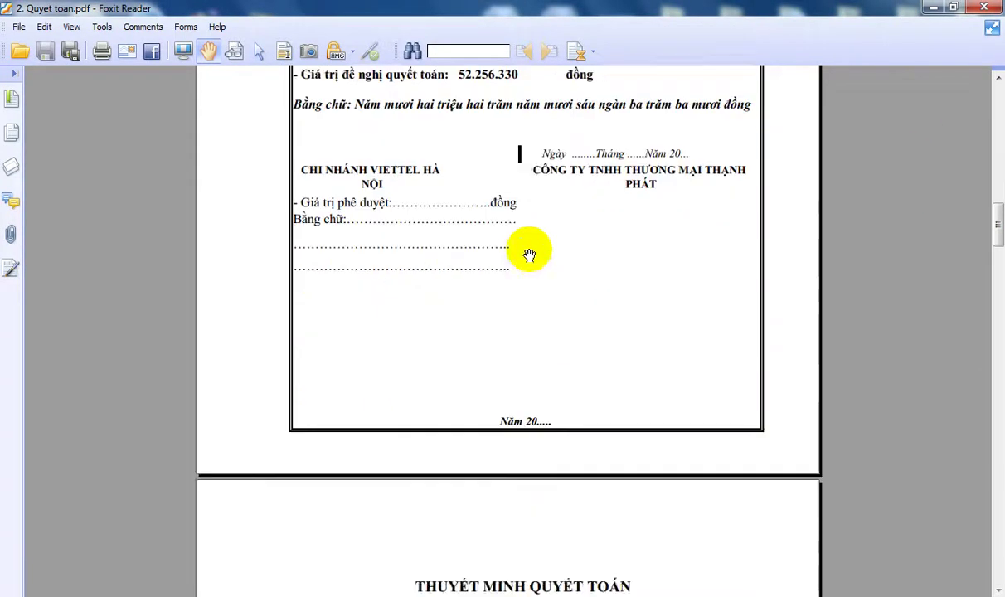
{"action": "scroll", "coordinate": [531, 253], "scroll_direction": "down", "scroll_amount": 3}
{"action": "scroll", "coordinate": [532, 249], "scroll_direction": "down", "scroll_amount": 5}
{"action": "scroll", "coordinate": [535, 242], "scroll_direction": "down", "scroll_amount": 2}
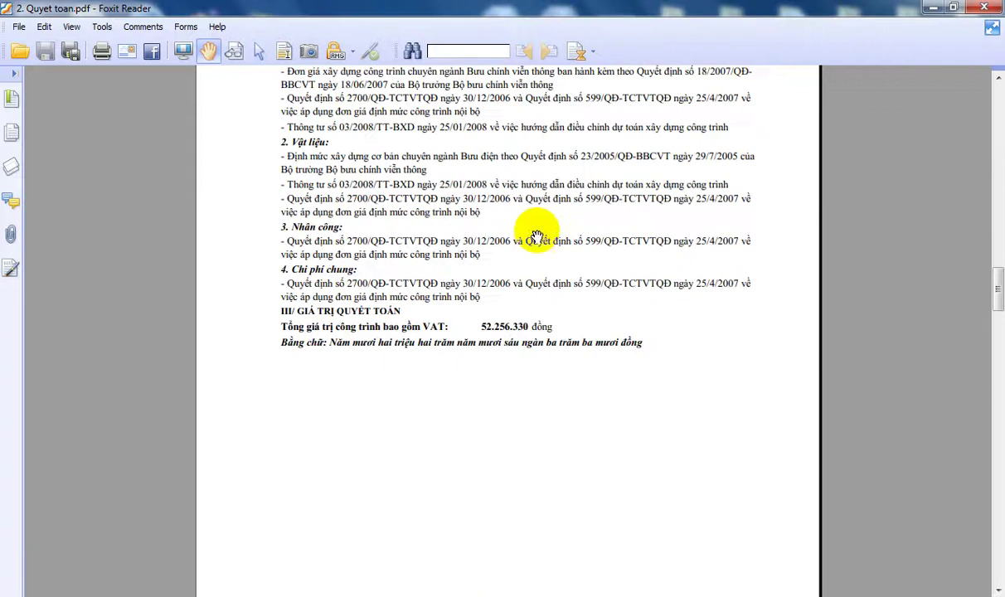
{"action": "left_click", "coordinate": [988, 7]}
{"action": "right_click", "coordinate": [408, 165]}
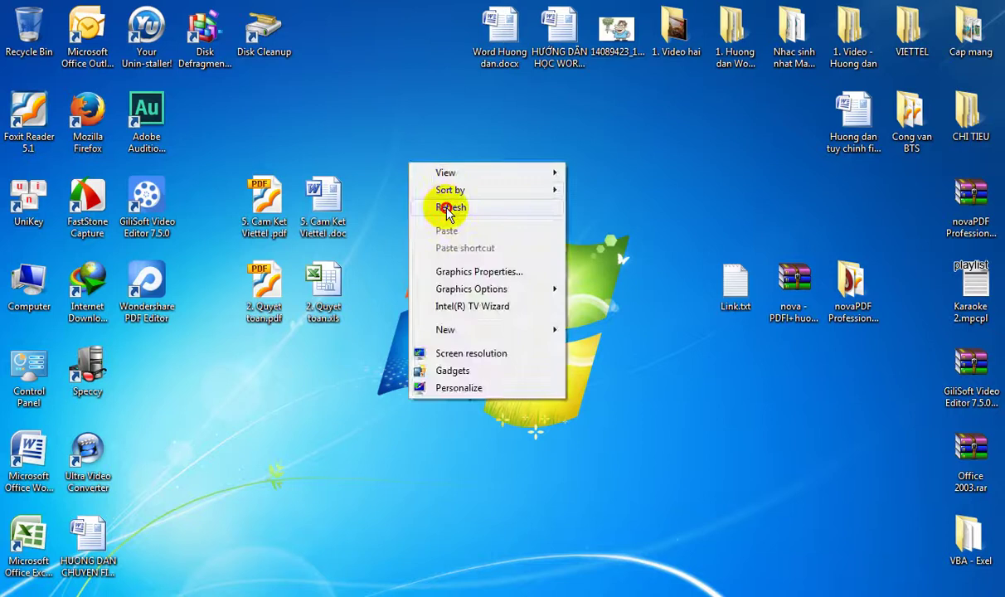
{"action": "left_click", "coordinate": [427, 199]}
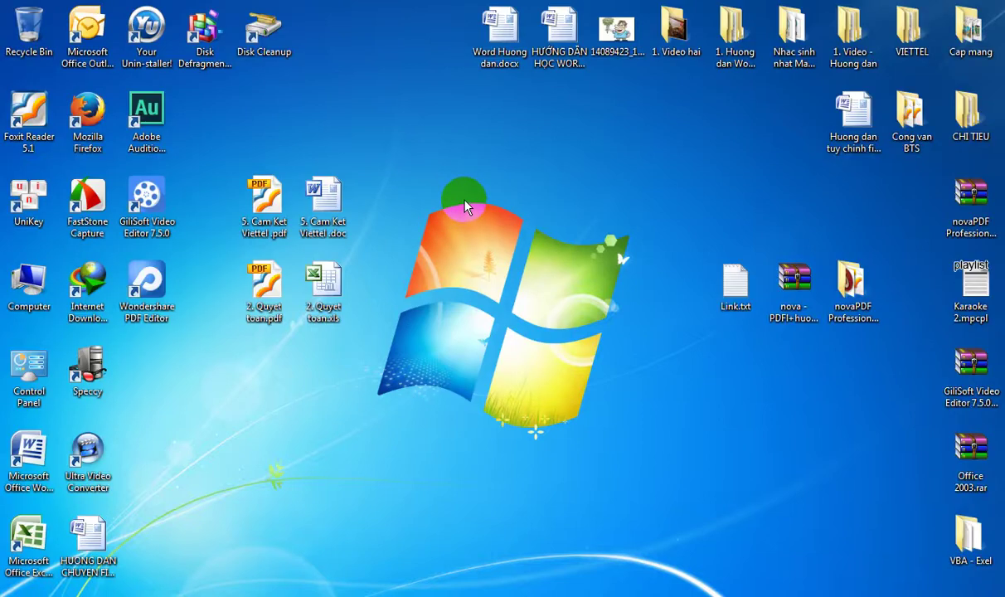
Refresh the desktop three times, clearing a selection of Link.txt and the nova archive.
{"action": "right_click", "coordinate": [446, 130]}
{"action": "mouse_move", "coordinate": [479, 156]}
{"action": "left_click", "coordinate": [483, 174]}
{"action": "right_click", "coordinate": [406, 132]}
{"action": "left_click", "coordinate": [439, 178]}
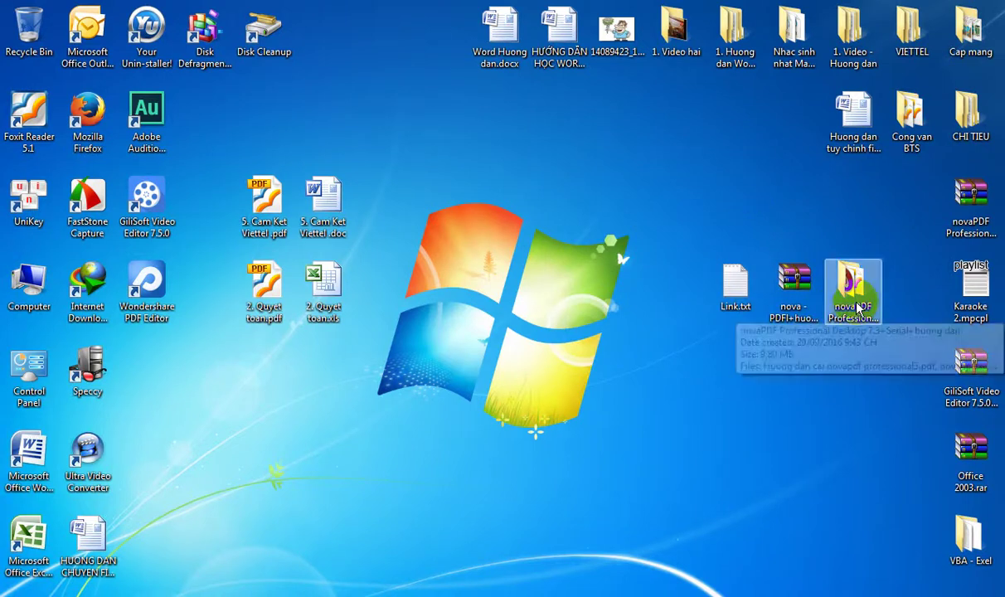
{"action": "left_click", "coordinate": [796, 298]}
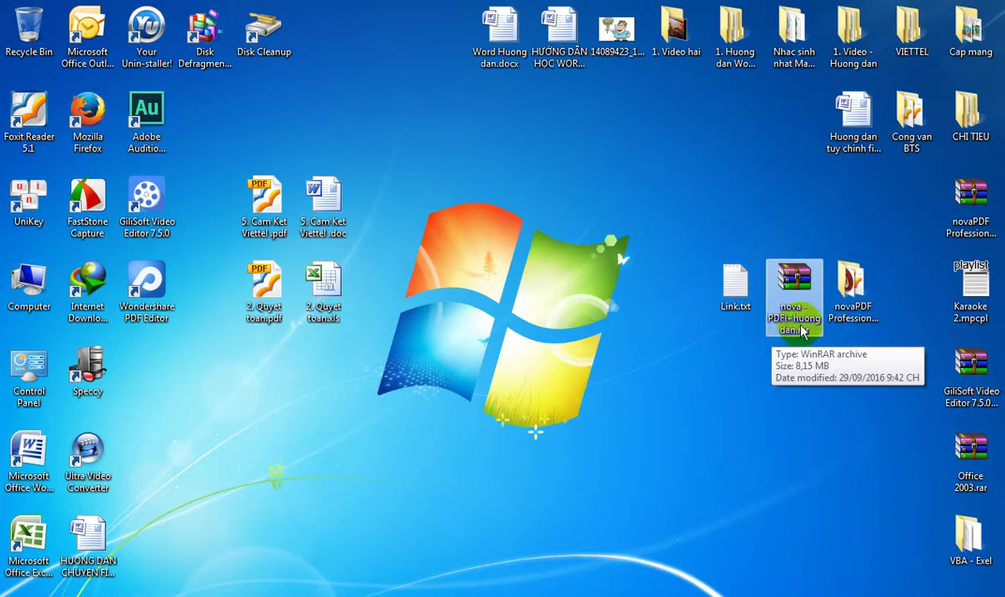
{"action": "left_click_drag", "start_coordinate": [825, 333], "coordinate": [699, 255]}
{"action": "right_click", "coordinate": [693, 131]}
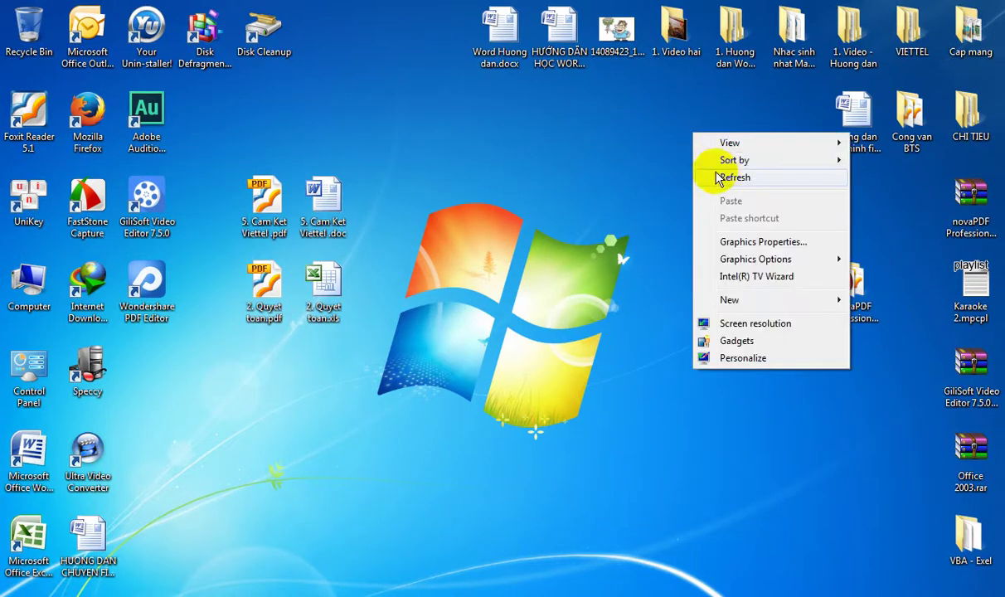
{"action": "left_click", "coordinate": [703, 177]}
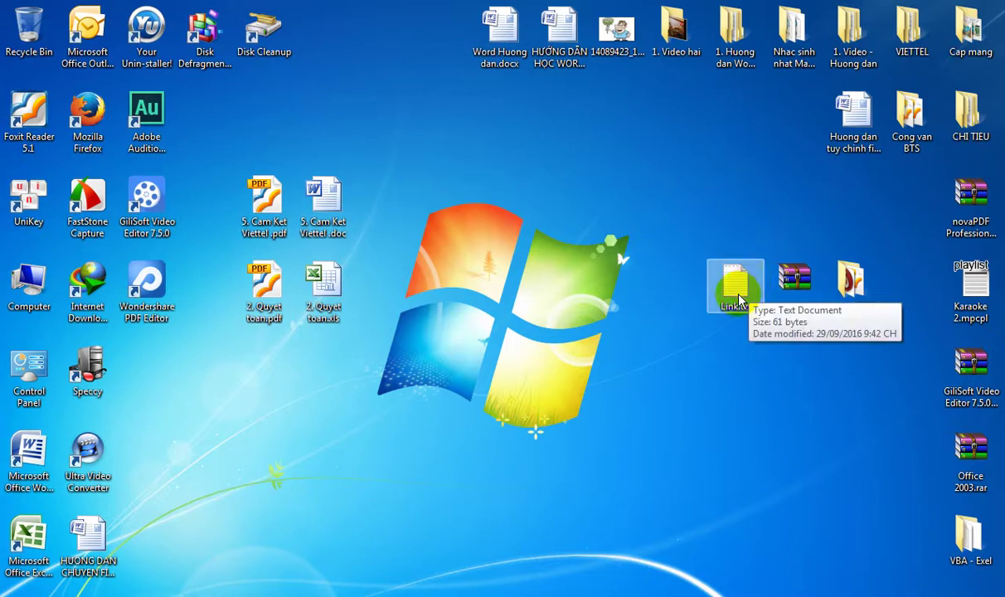
Open Link.txt and copy its whole Google Drive link.
{"action": "double_click", "coordinate": [736, 291]}
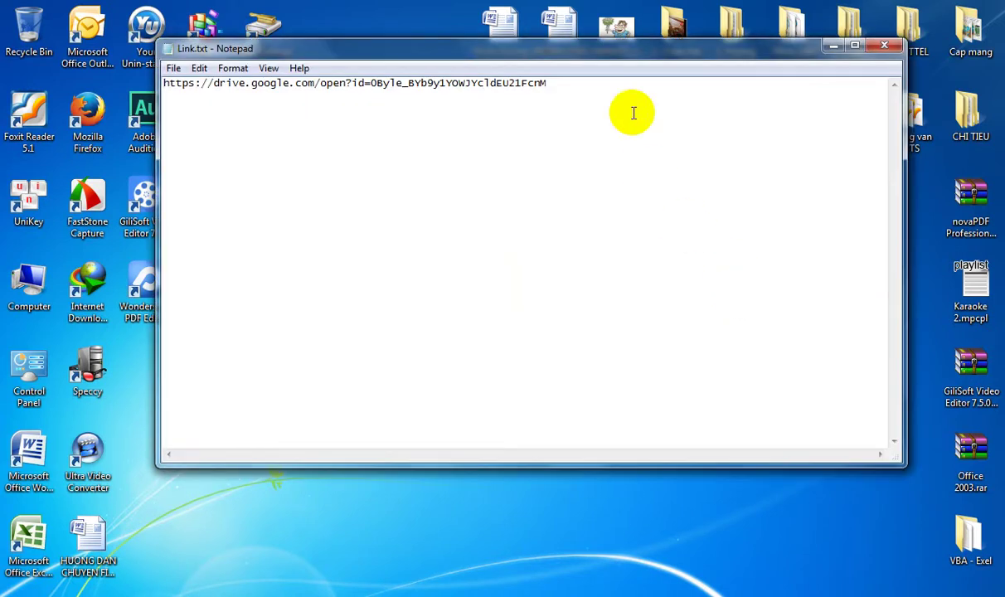
{"action": "left_click_drag", "start_coordinate": [549, 84], "coordinate": [160, 85]}
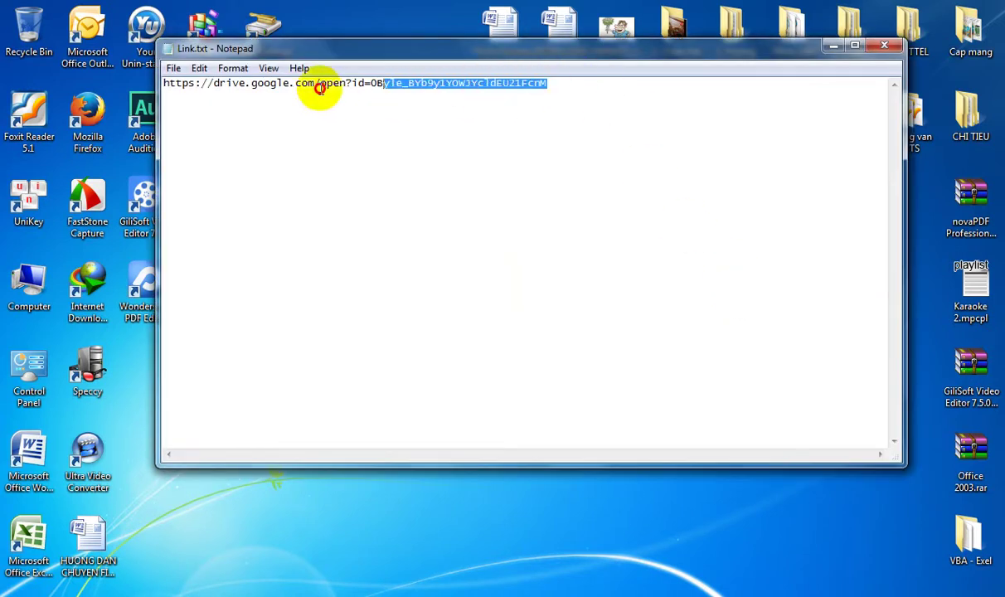
{"action": "right_click", "coordinate": [217, 83]}
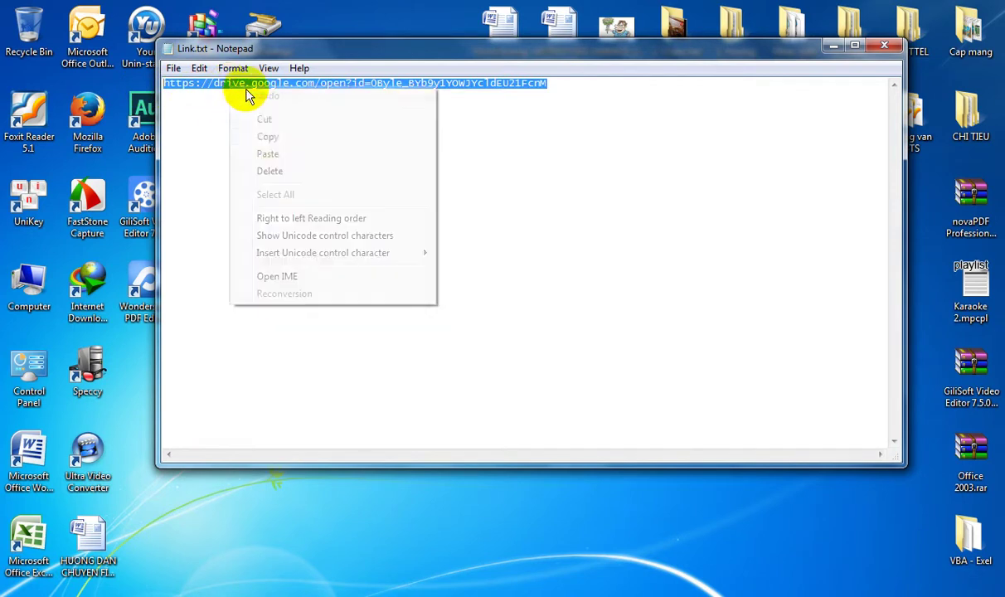
{"action": "left_click", "coordinate": [263, 134]}
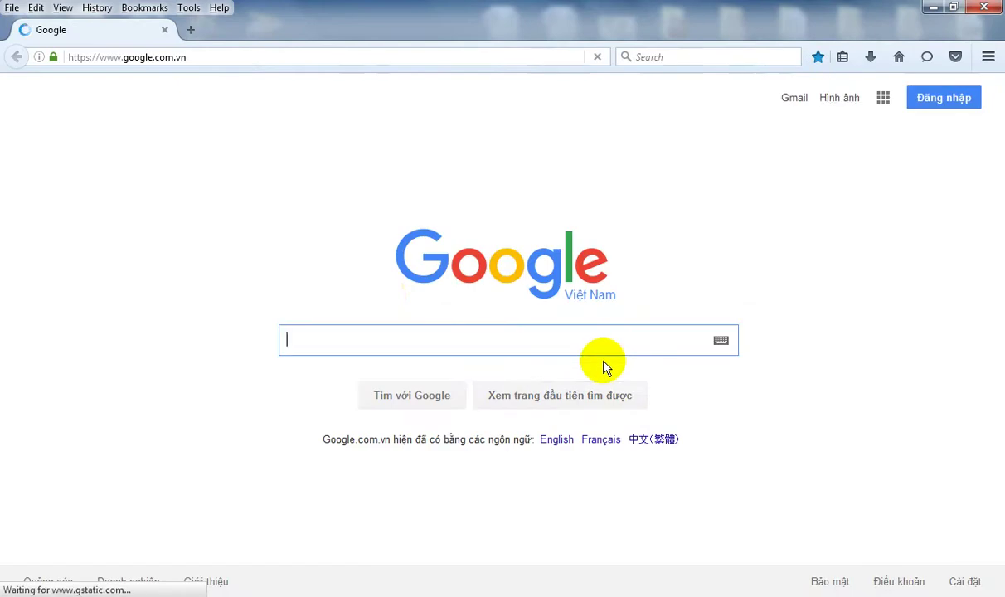
Load the copied Drive link in Firefox, download nova - PDFI+huong dan.rar, and close Firefox.
{"action": "left_click", "coordinate": [222, 57]}
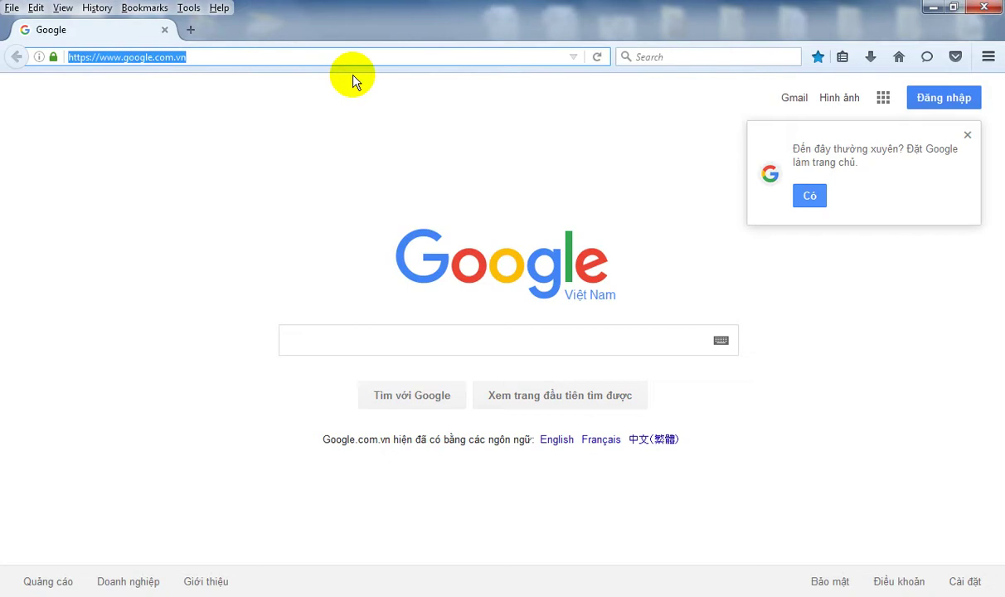
{"action": "right_click", "coordinate": [226, 57]}
{"action": "left_click", "coordinate": [267, 123]}
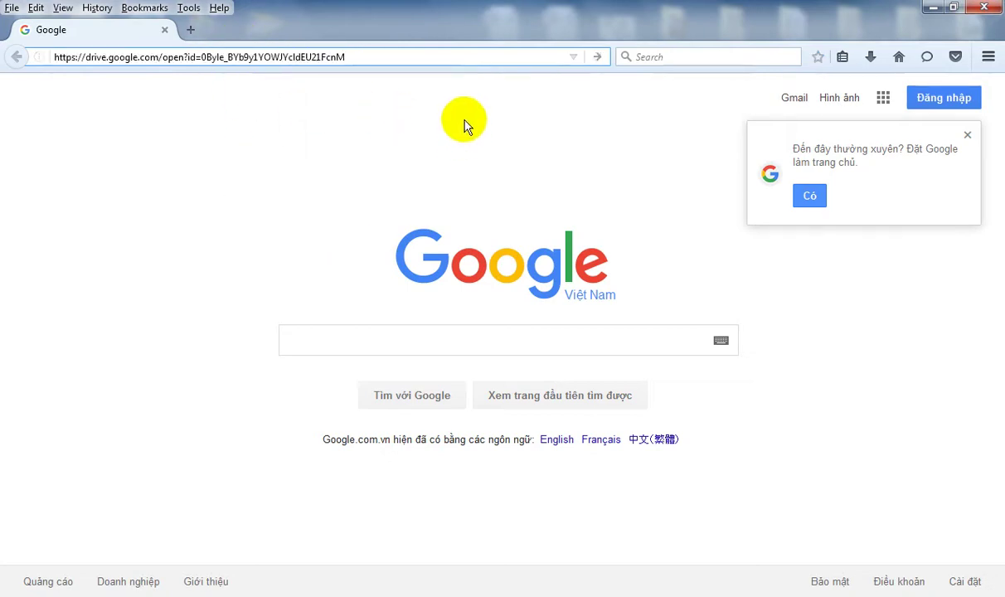
{"action": "key", "text": "Return"}
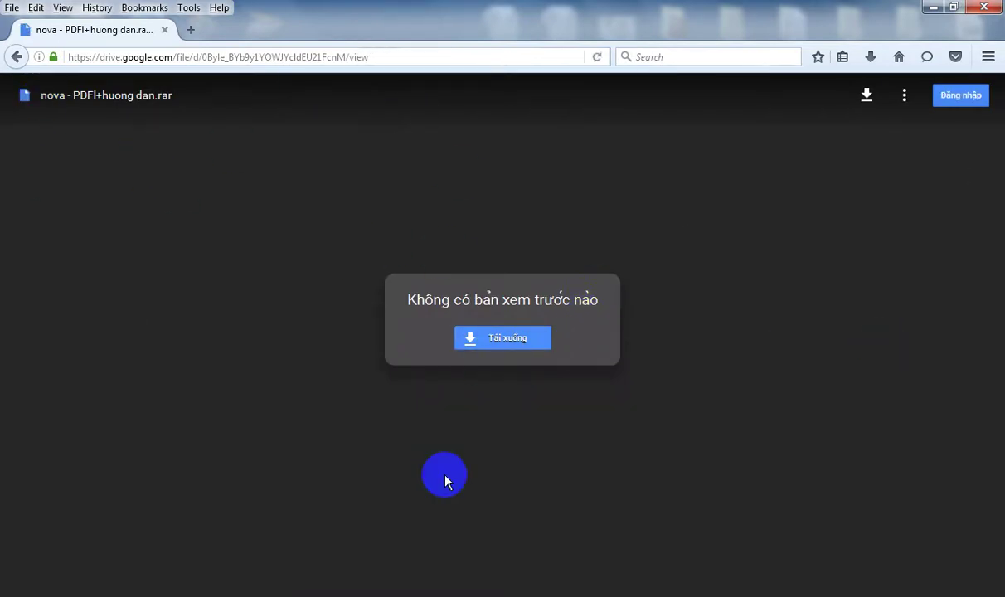
{"action": "left_click", "coordinate": [520, 341]}
{"action": "left_click", "coordinate": [998, 8]}
Close the Notepad window with the link and refresh the desktop.
{"action": "left_click", "coordinate": [888, 44]}
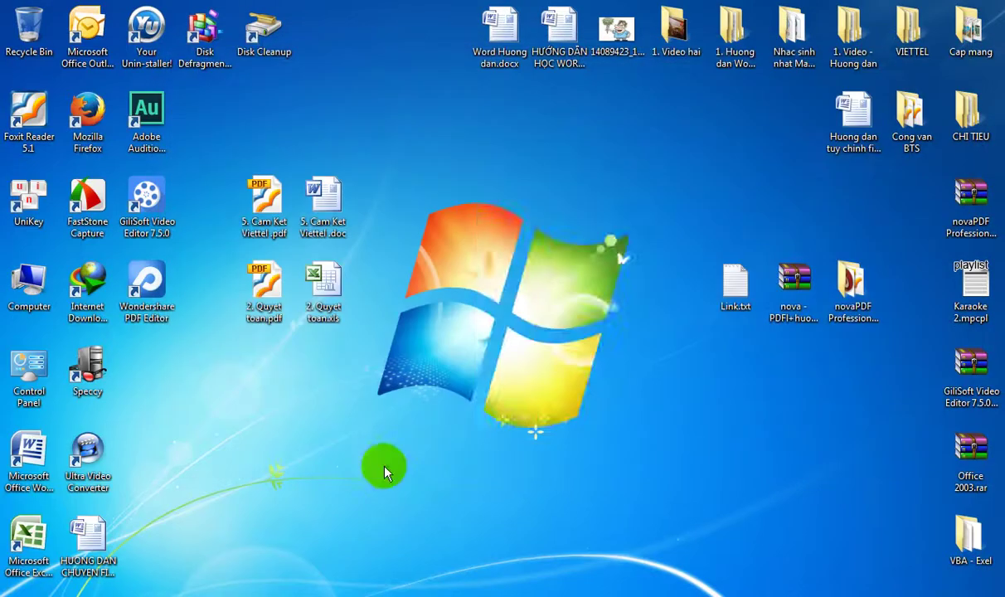
{"action": "right_click", "coordinate": [452, 182]}
{"action": "left_click", "coordinate": [780, 385]}
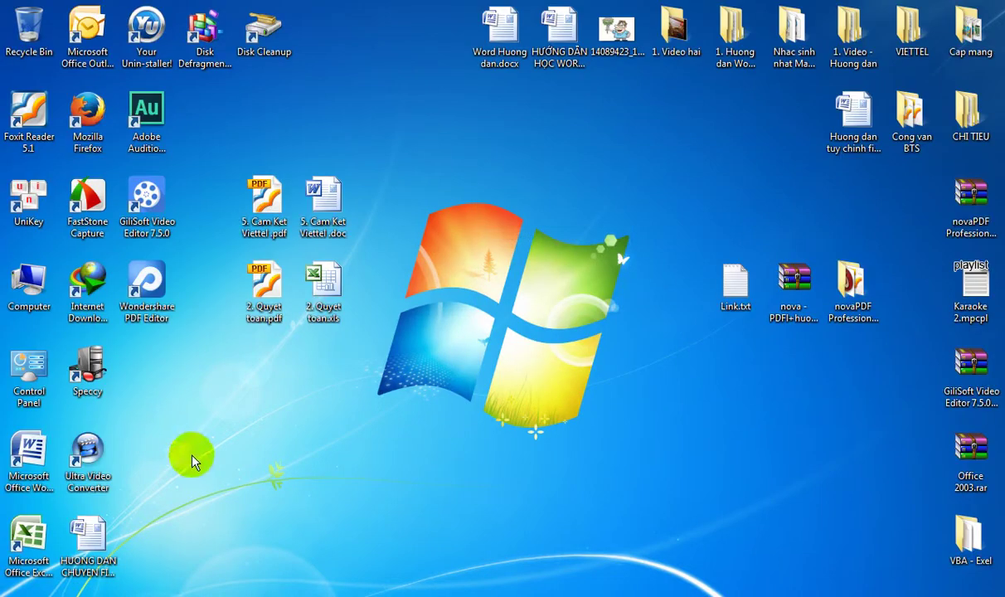
Open Devices and Printers from the Start menu and select the novaPDF printer.
{"action": "left_click", "coordinate": [17, 590]}
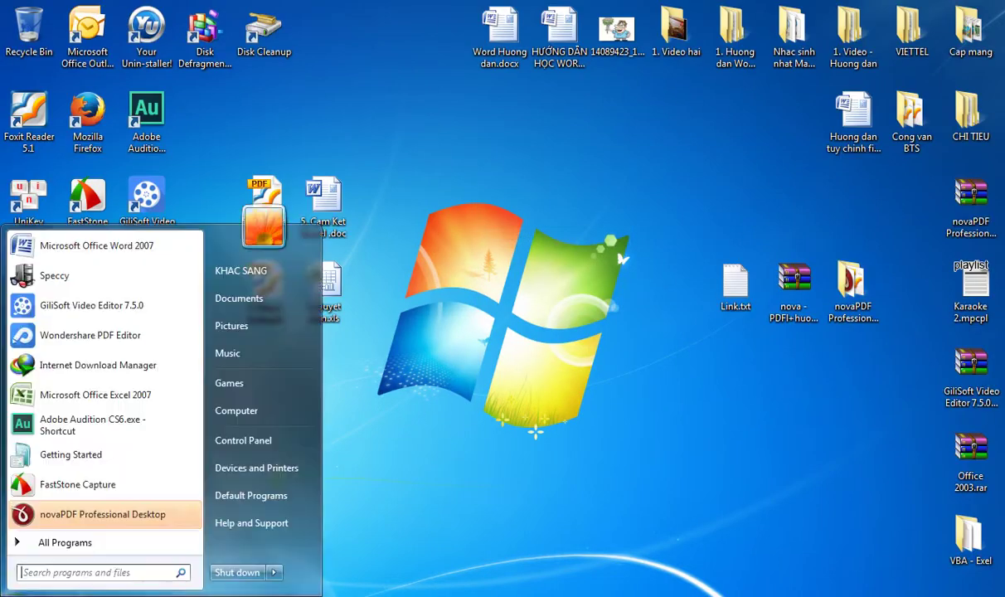
{"action": "left_click", "coordinate": [498, 390]}
{"action": "left_click", "coordinate": [17, 590]}
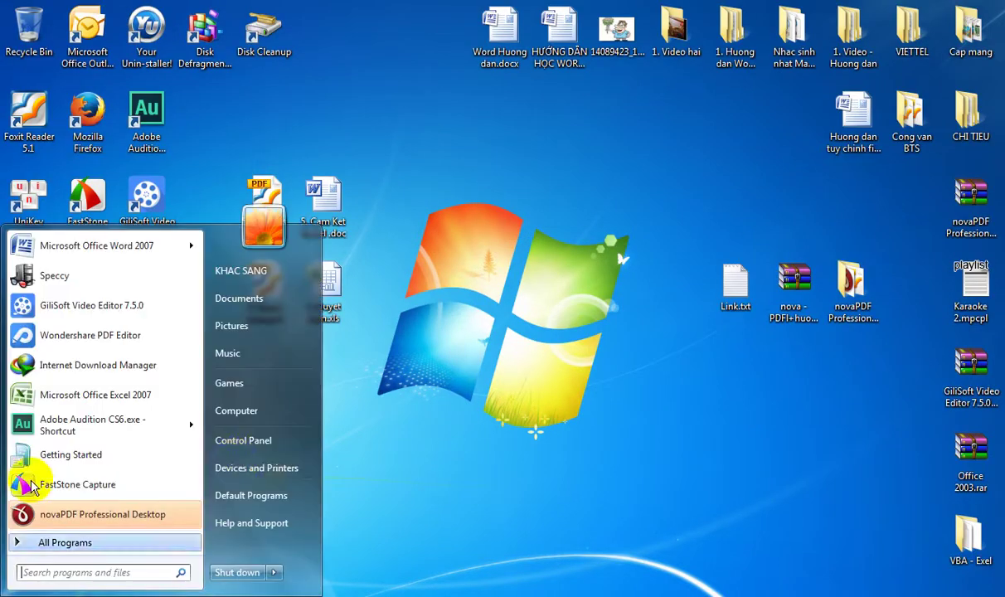
{"action": "left_click", "coordinate": [263, 472]}
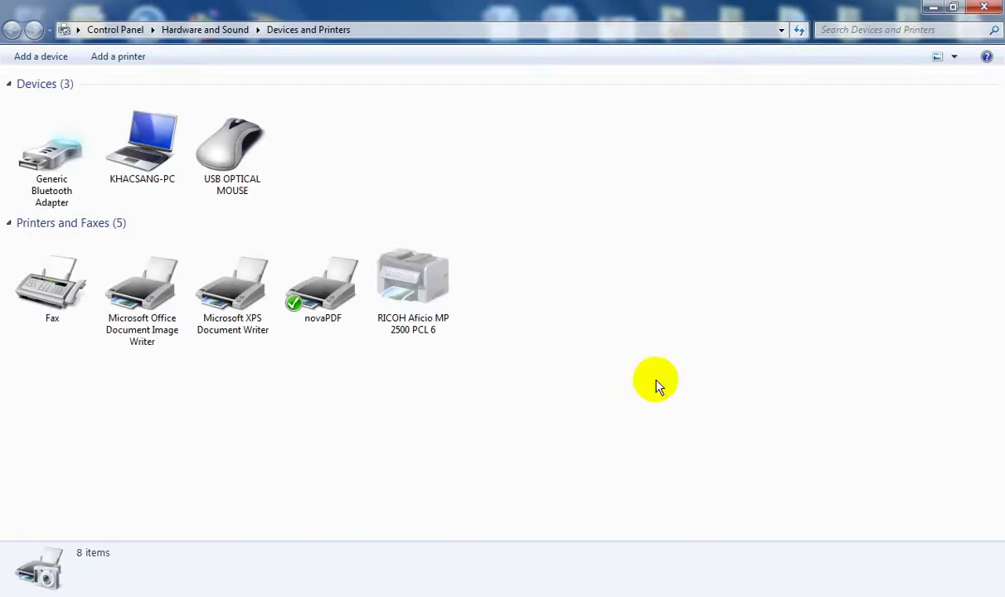
{"action": "left_click", "coordinate": [334, 305]}
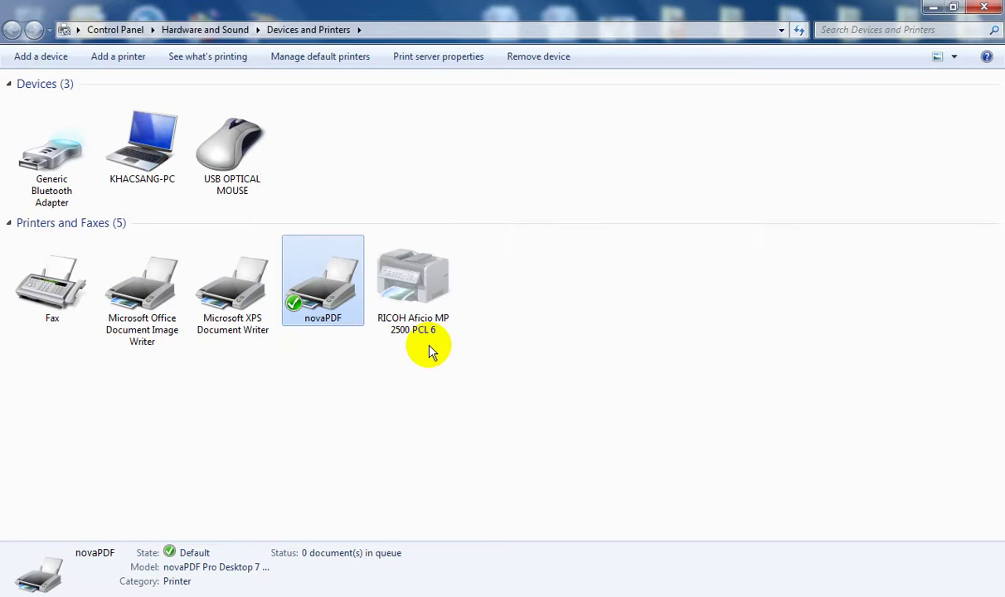
{"action": "left_click", "coordinate": [643, 314]}
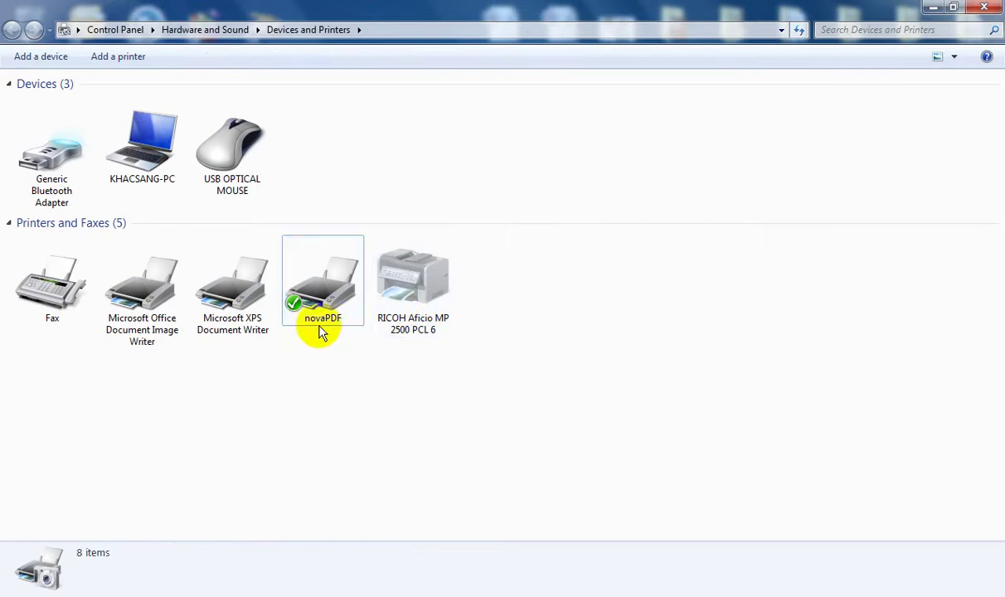
{"action": "left_click", "coordinate": [321, 332]}
{"action": "left_click", "coordinate": [398, 292]}
{"action": "left_click", "coordinate": [330, 291]}
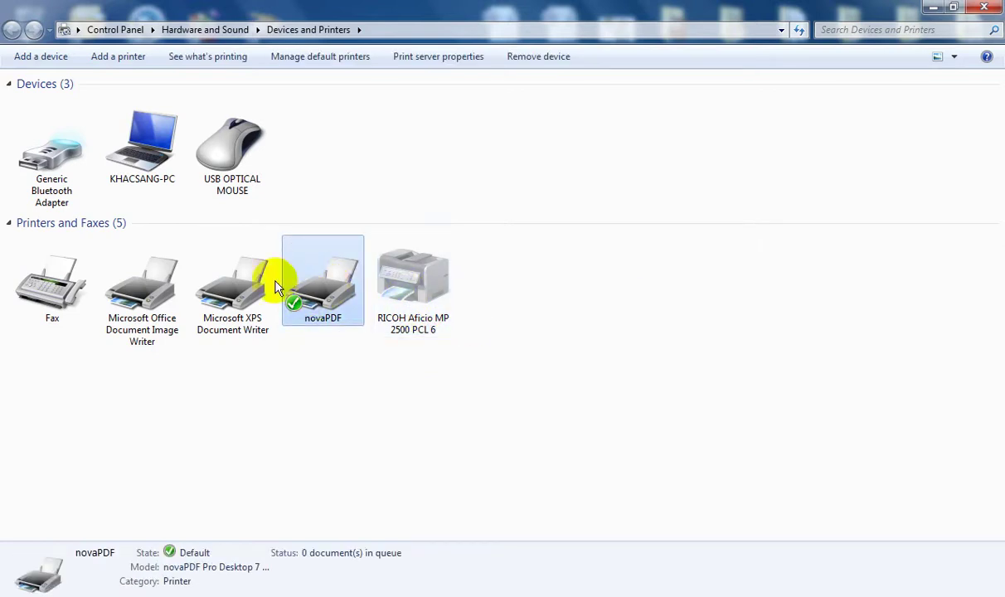
Open novaPDF's printing preferences and view the registration details on the Ve tab.
{"action": "right_click", "coordinate": [341, 278]}
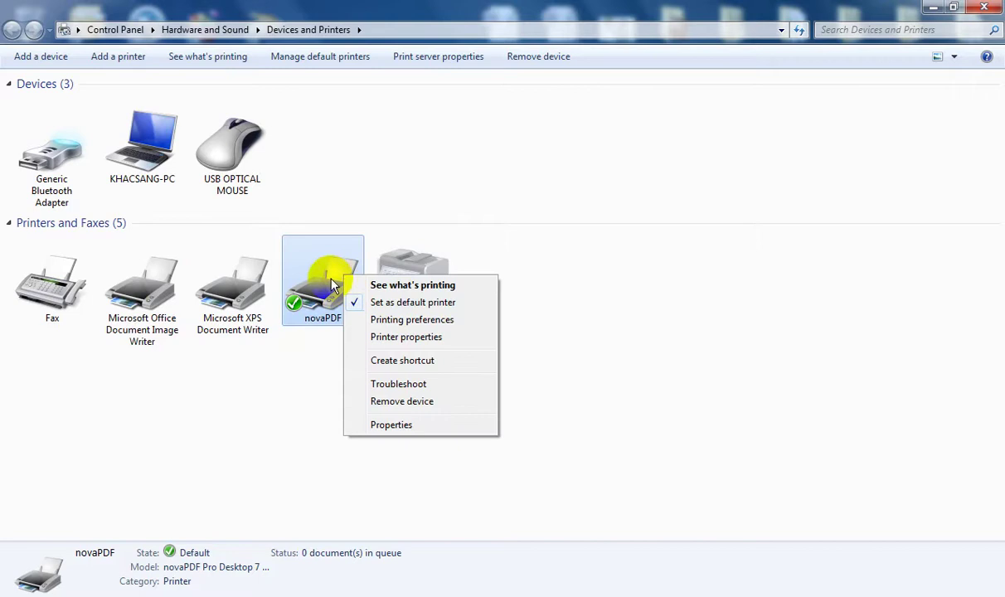
{"action": "left_click", "coordinate": [395, 323]}
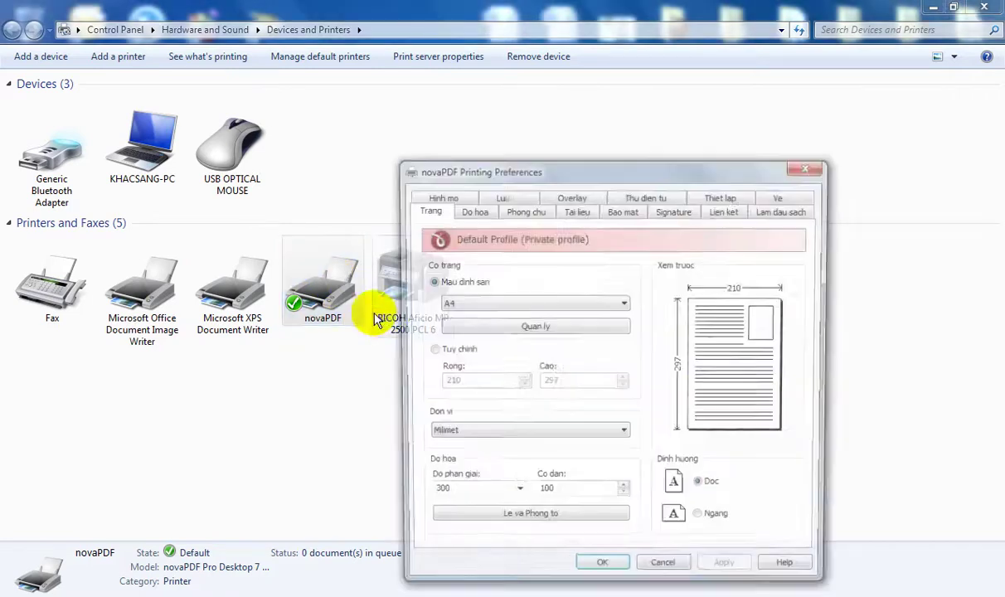
{"action": "left_click_drag", "start_coordinate": [580, 179], "coordinate": [375, 84]}
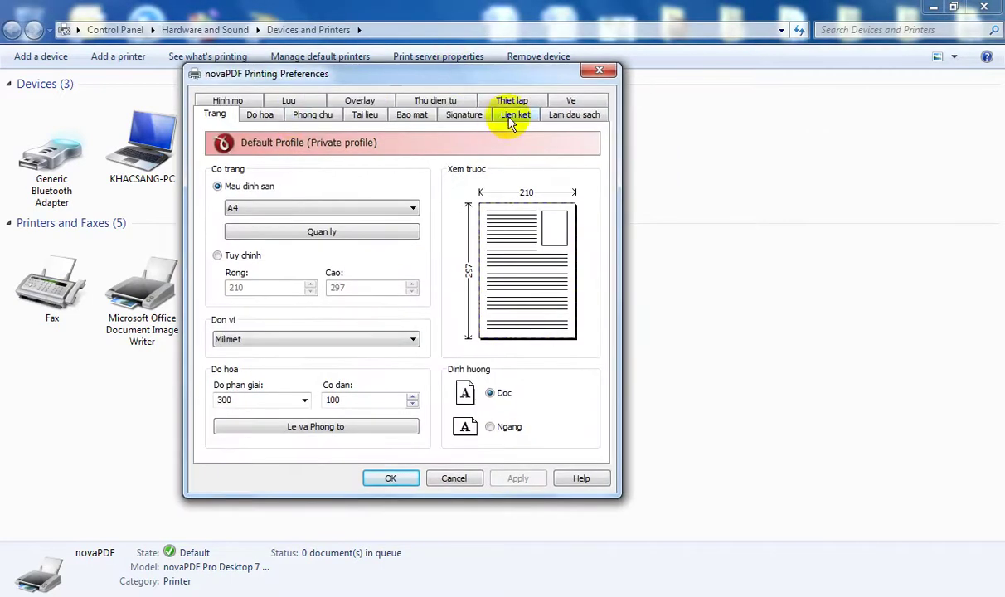
{"action": "left_click", "coordinate": [571, 100]}
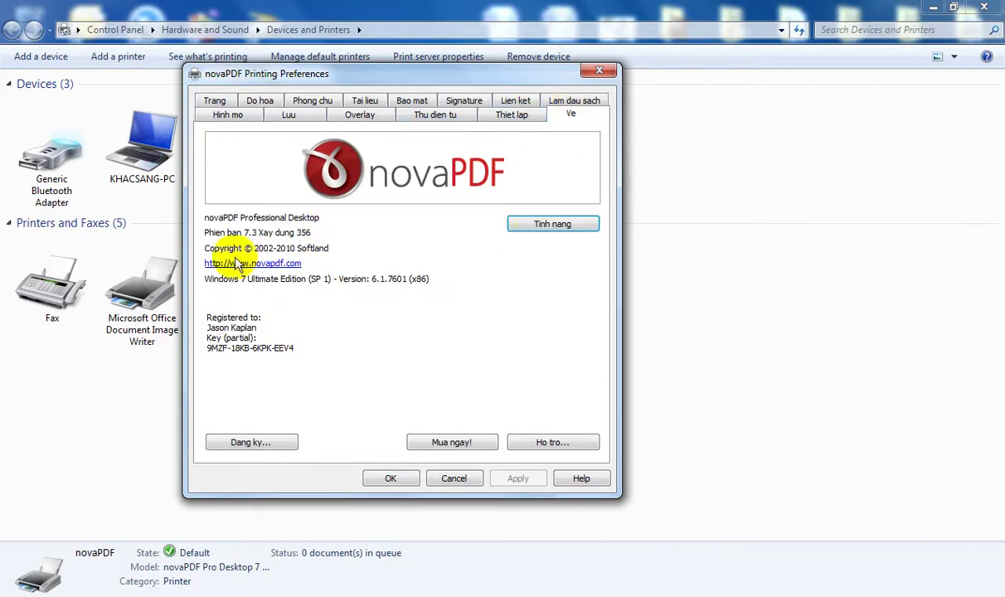
{"action": "left_click_drag", "start_coordinate": [228, 337], "coordinate": [321, 381]}
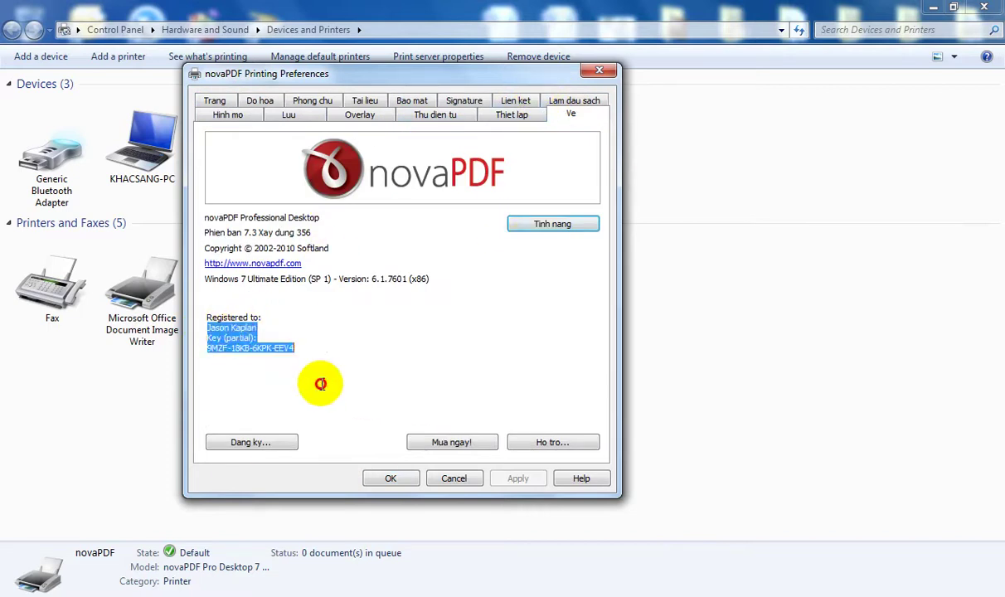
{"action": "left_click", "coordinate": [347, 346]}
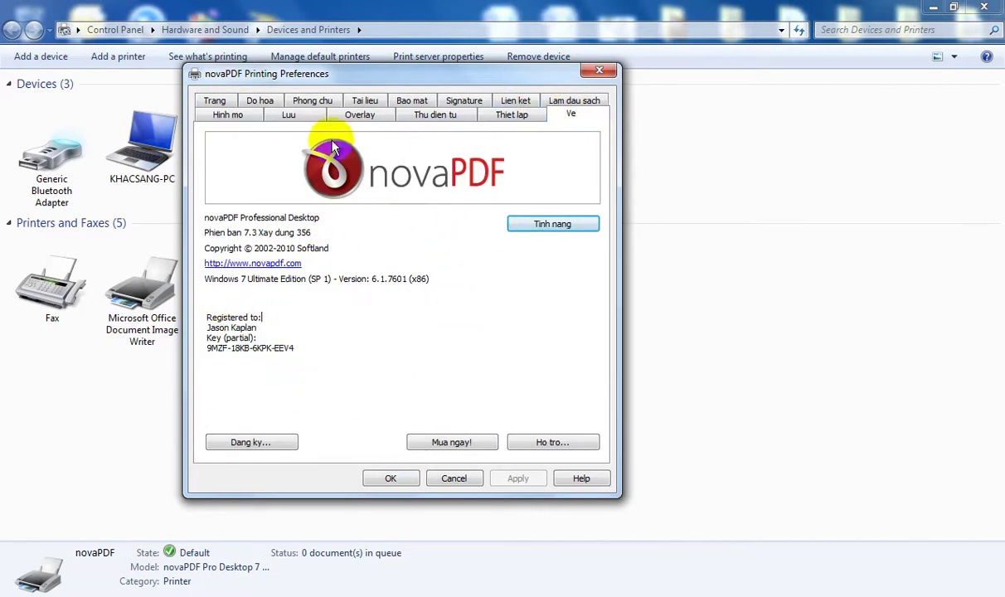
Return to the Trang tab, keeping A4 paper and millimetre units.
{"action": "left_click", "coordinate": [219, 101]}
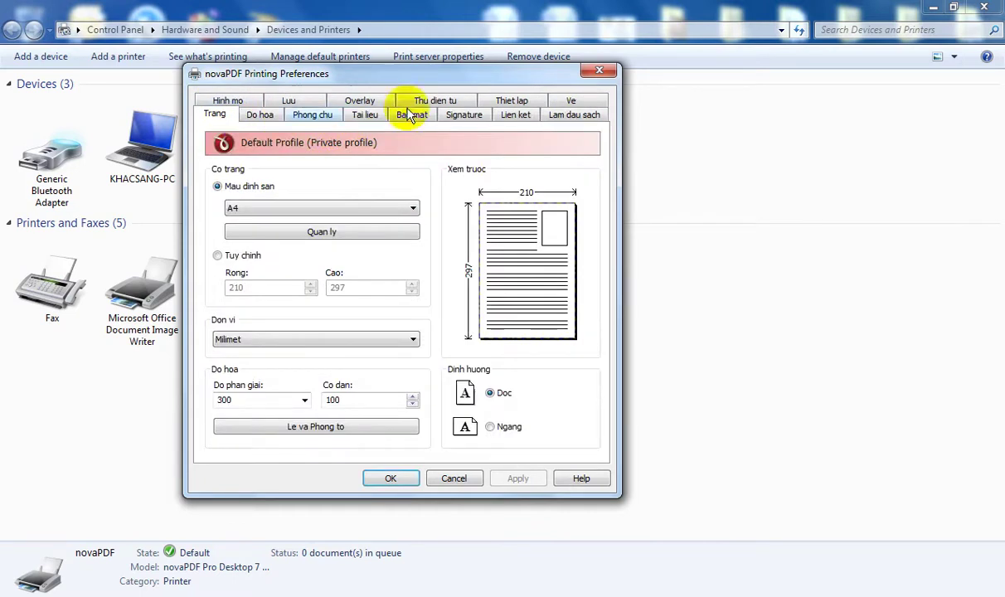
{"action": "left_click_drag", "start_coordinate": [385, 75], "coordinate": [619, 72]}
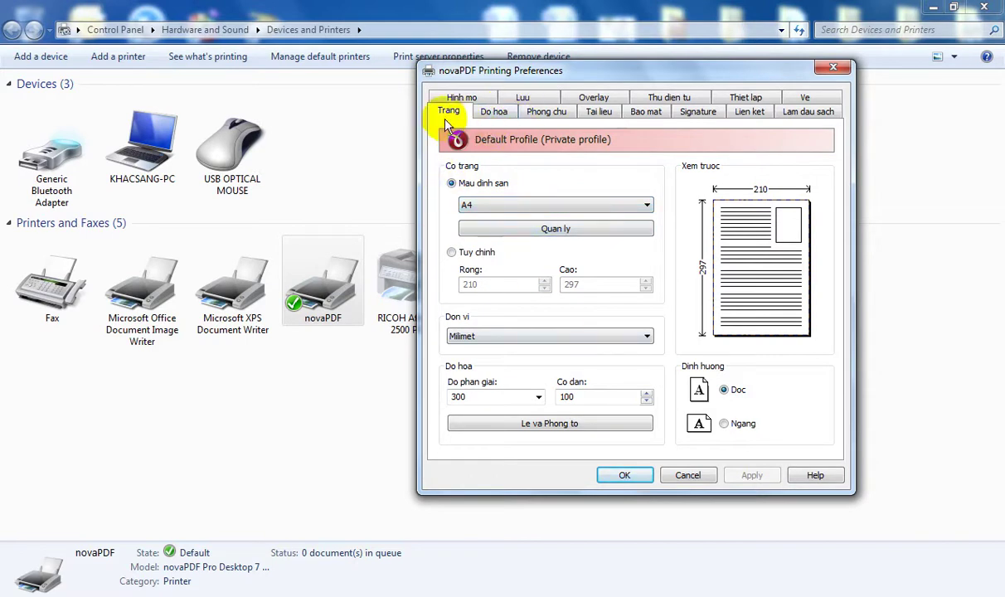
{"action": "left_click", "coordinate": [494, 213]}
{"action": "left_click", "coordinate": [493, 207]}
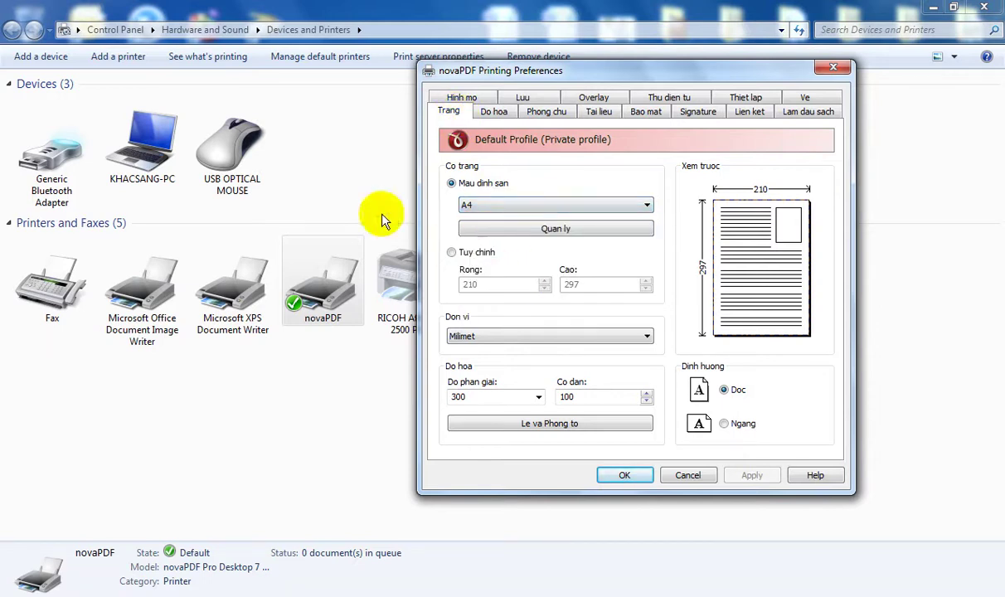
{"action": "left_click", "coordinate": [491, 340]}
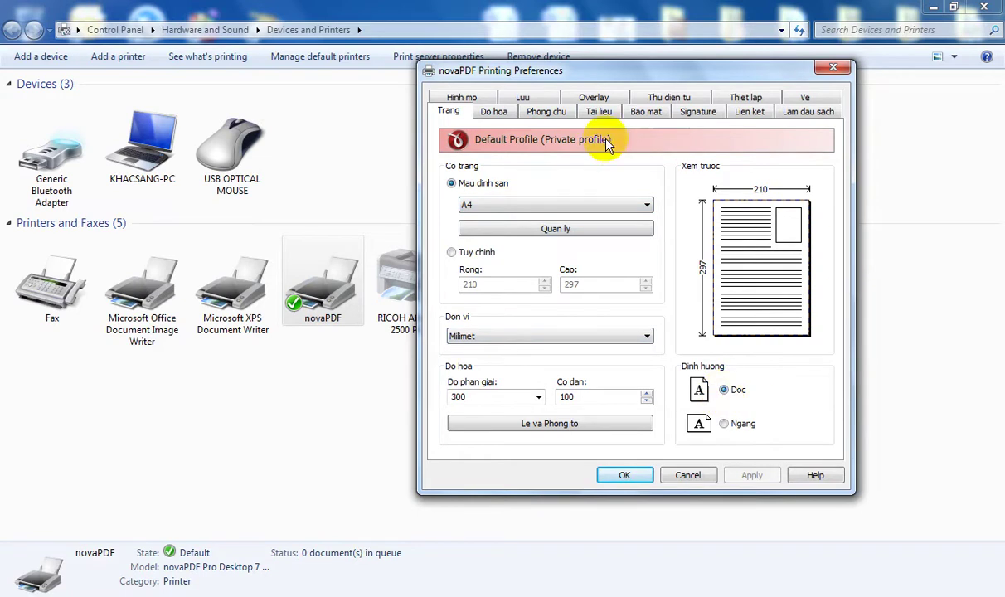
On the Luu tab, set the PDF save folder to Desktop and confirm both dialogs.
{"action": "left_click", "coordinate": [523, 98]}
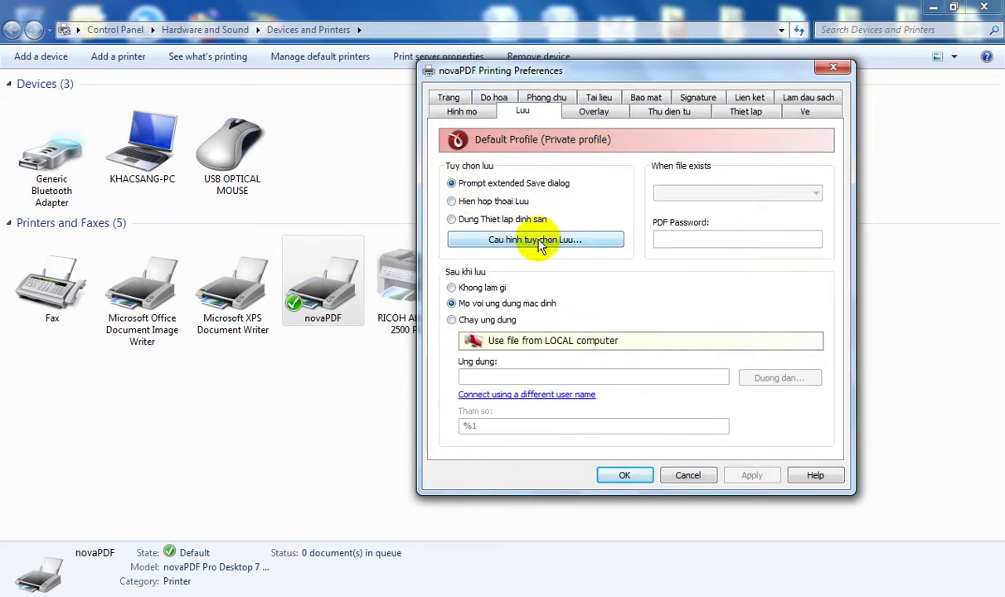
{"action": "left_click", "coordinate": [552, 243]}
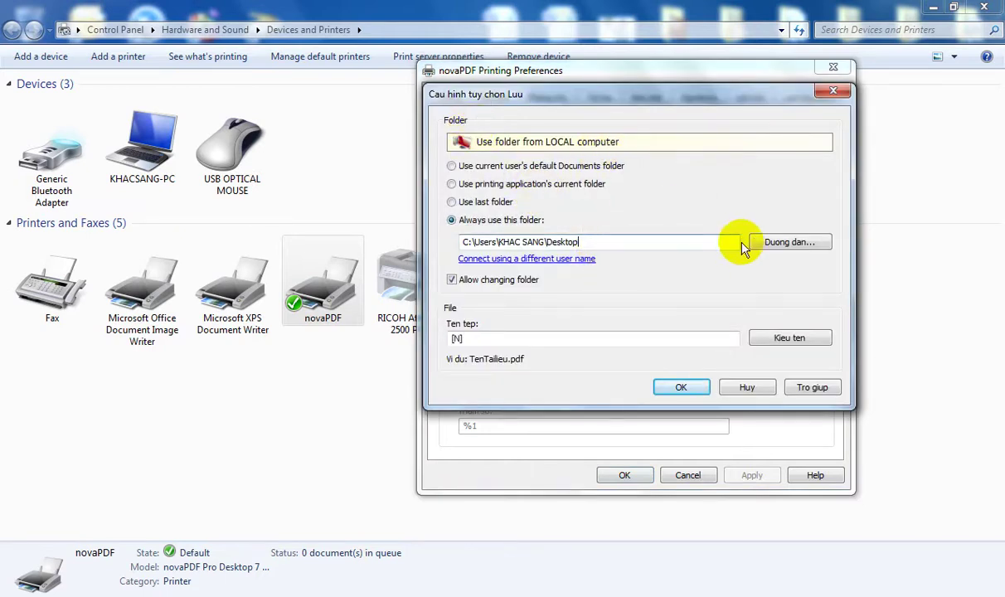
{"action": "left_click", "coordinate": [788, 242]}
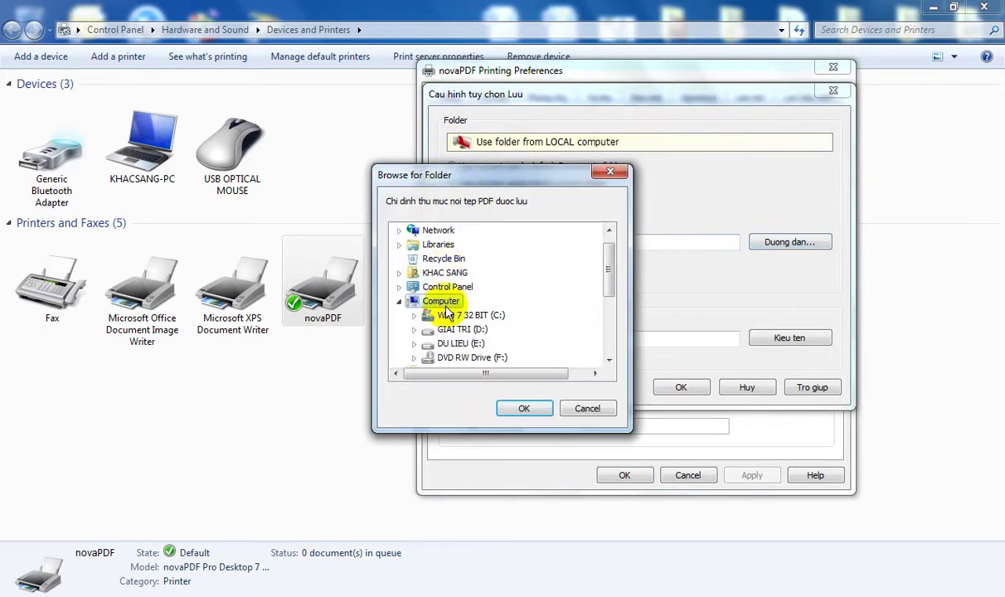
{"action": "scroll", "coordinate": [487, 269], "scroll_direction": "up", "scroll_amount": 1}
{"action": "left_click", "coordinate": [414, 230]}
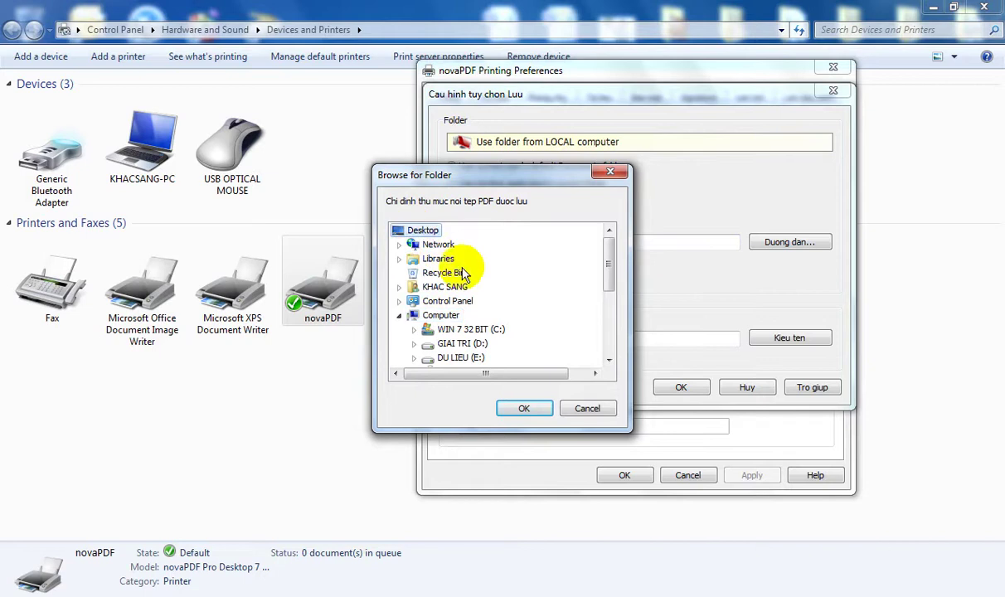
{"action": "left_click", "coordinate": [524, 411]}
{"action": "left_click", "coordinate": [680, 388]}
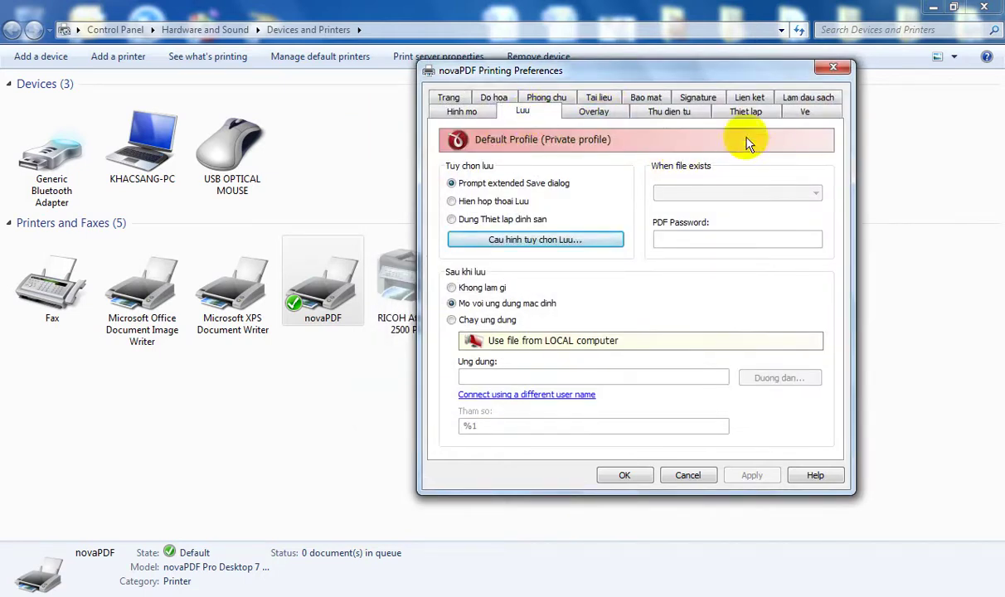
On the Signature tab, tick then untick Enable signatures and cancel the preferences dialog.
{"action": "left_click", "coordinate": [699, 101]}
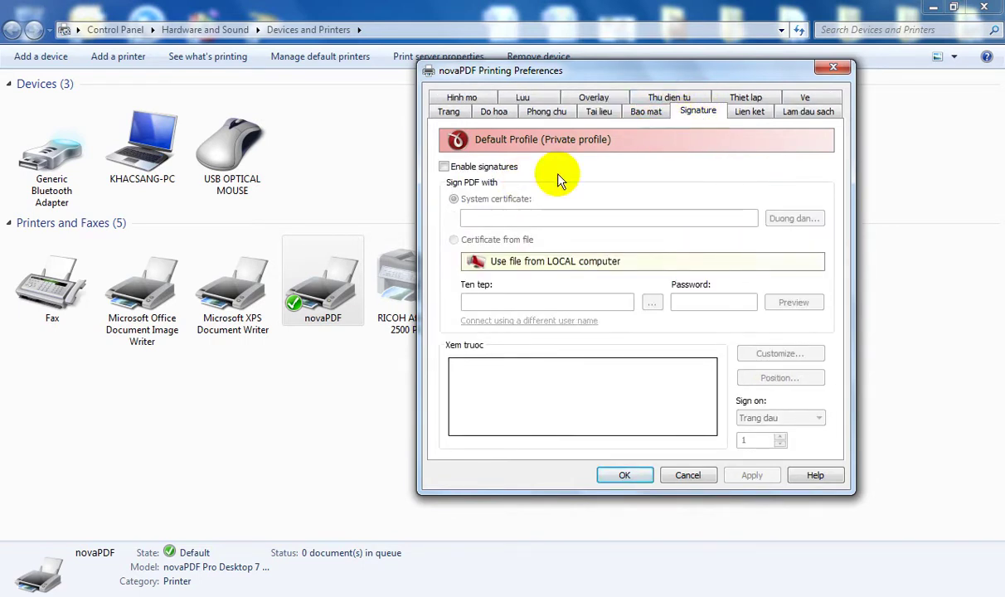
{"action": "left_click", "coordinate": [445, 167]}
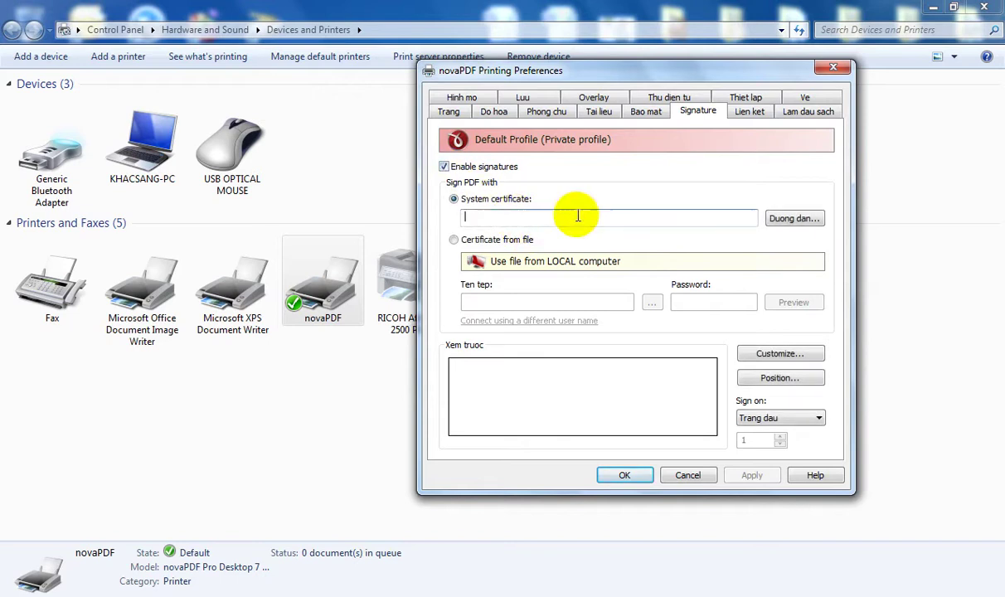
{"action": "left_click", "coordinate": [445, 167]}
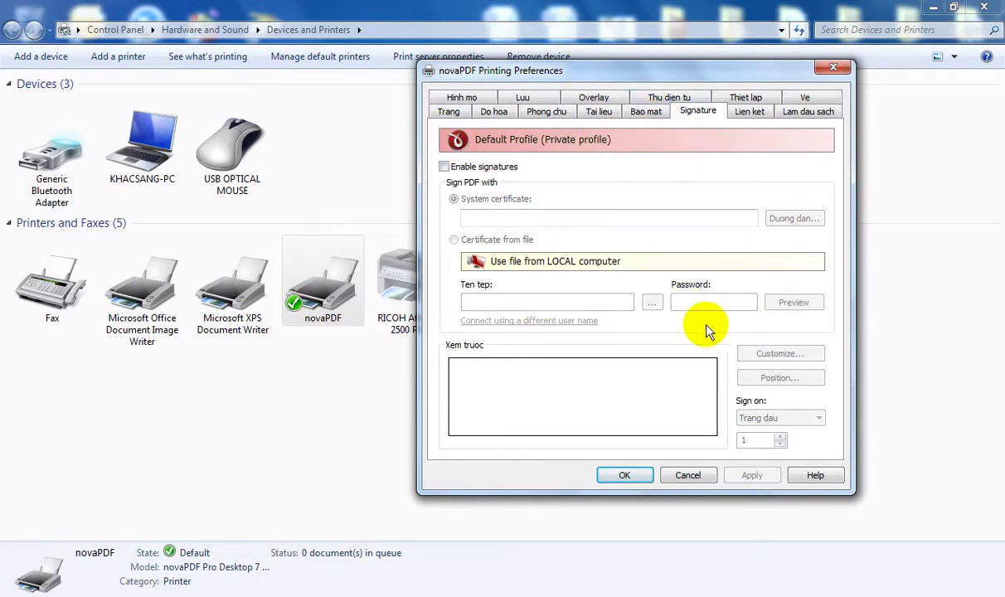
{"action": "left_click", "coordinate": [683, 477]}
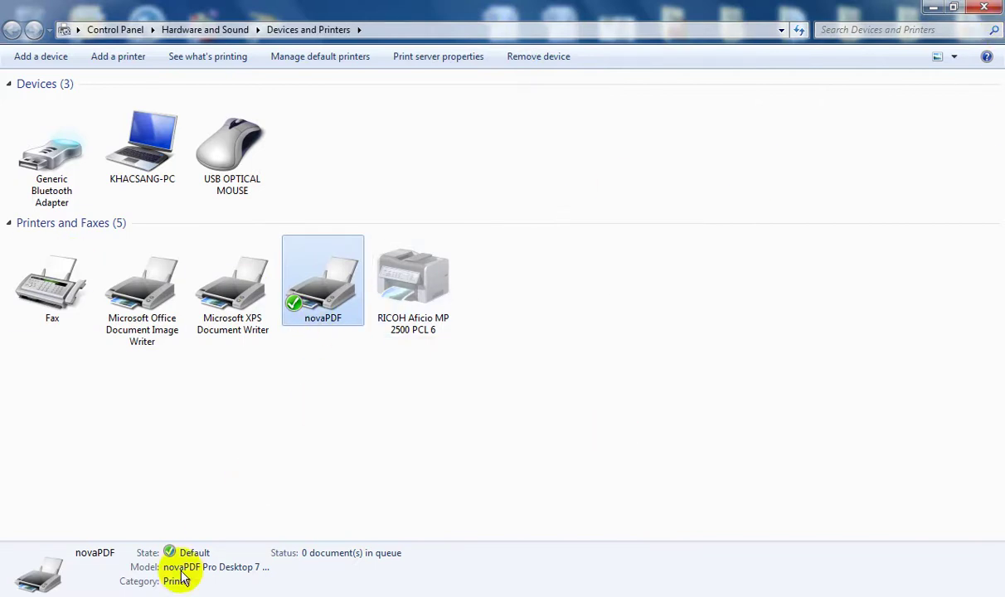
Reopen novaPDF's printing preferences, keep the Nen graphics compression preset, and confirm.
{"action": "key", "text": "super"}
{"action": "left_click", "coordinate": [706, 276]}
{"action": "left_click", "coordinate": [354, 292]}
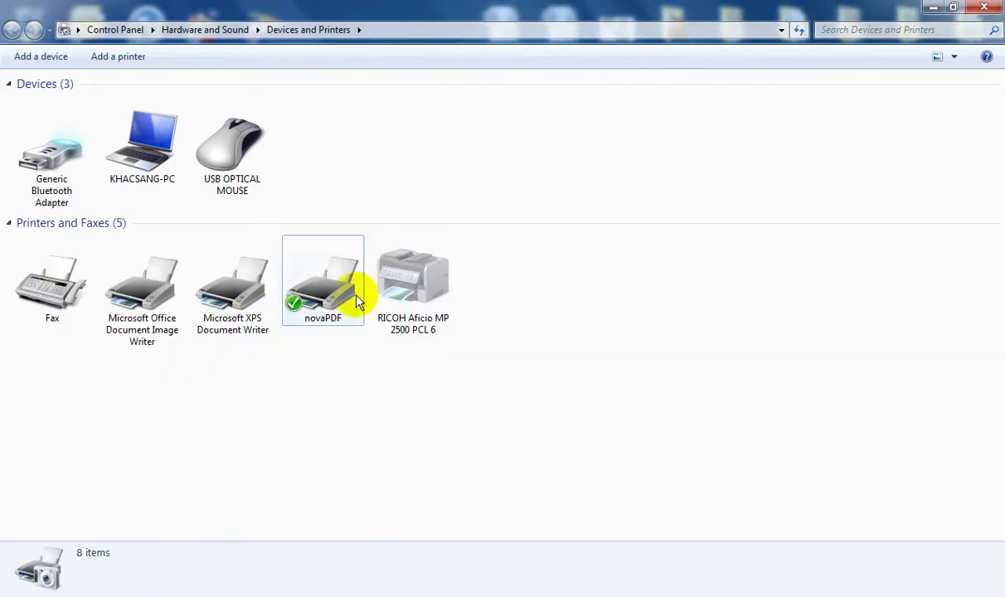
{"action": "right_click", "coordinate": [352, 295]}
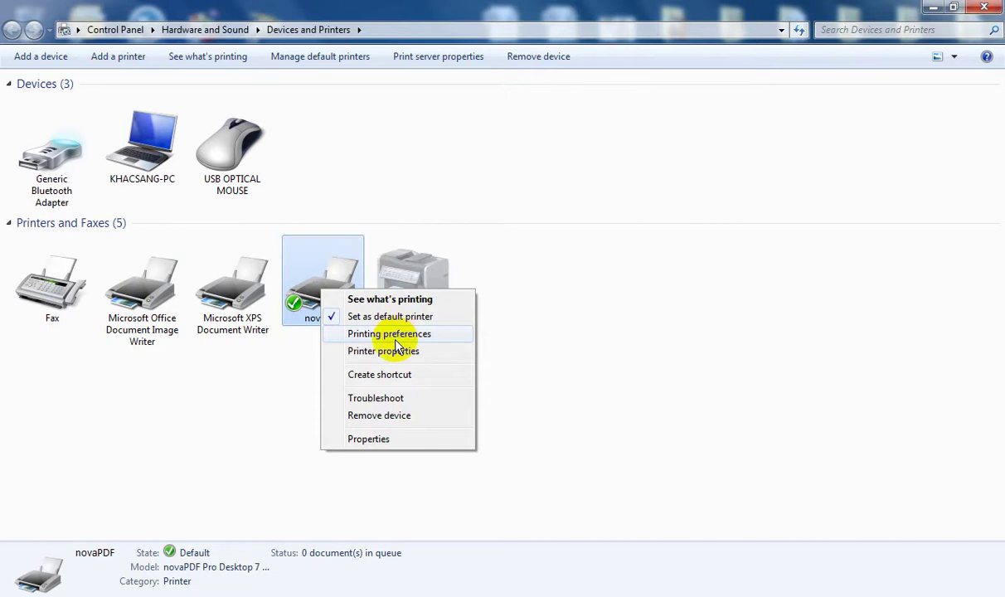
{"action": "left_click", "coordinate": [405, 335]}
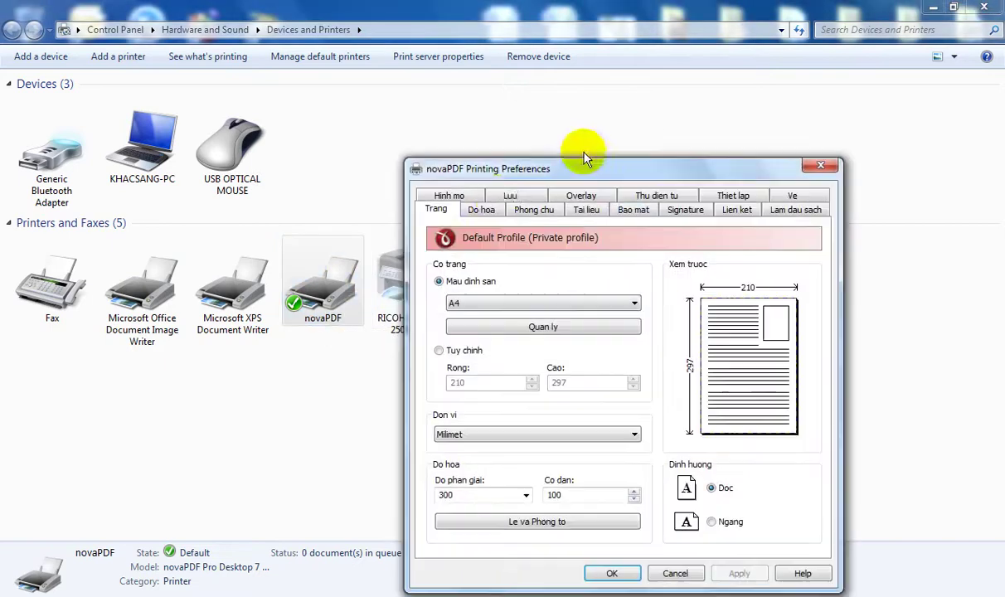
{"action": "left_click", "coordinate": [481, 209]}
{"action": "left_click", "coordinate": [477, 280]}
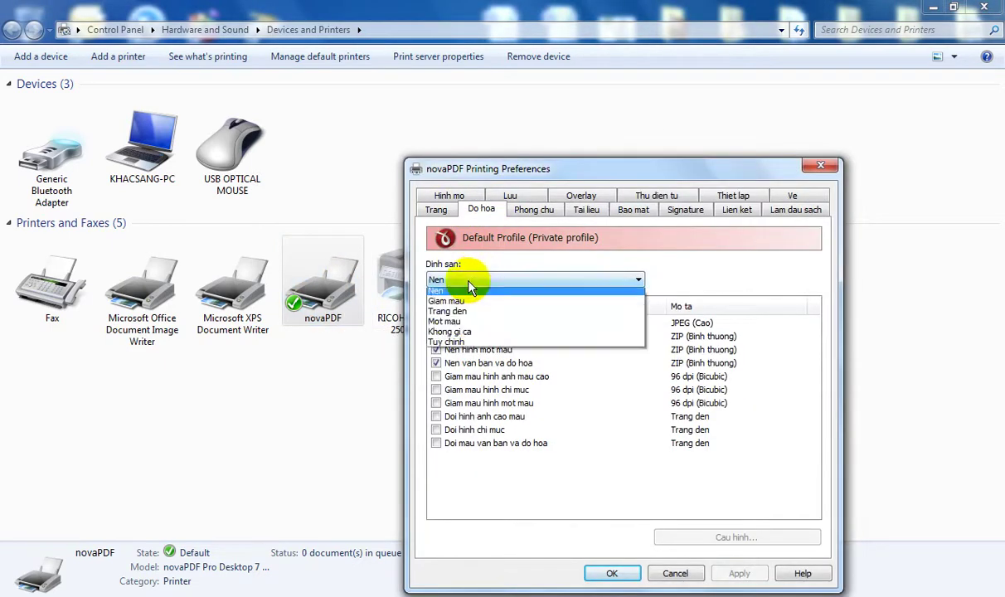
{"action": "left_click", "coordinate": [431, 277]}
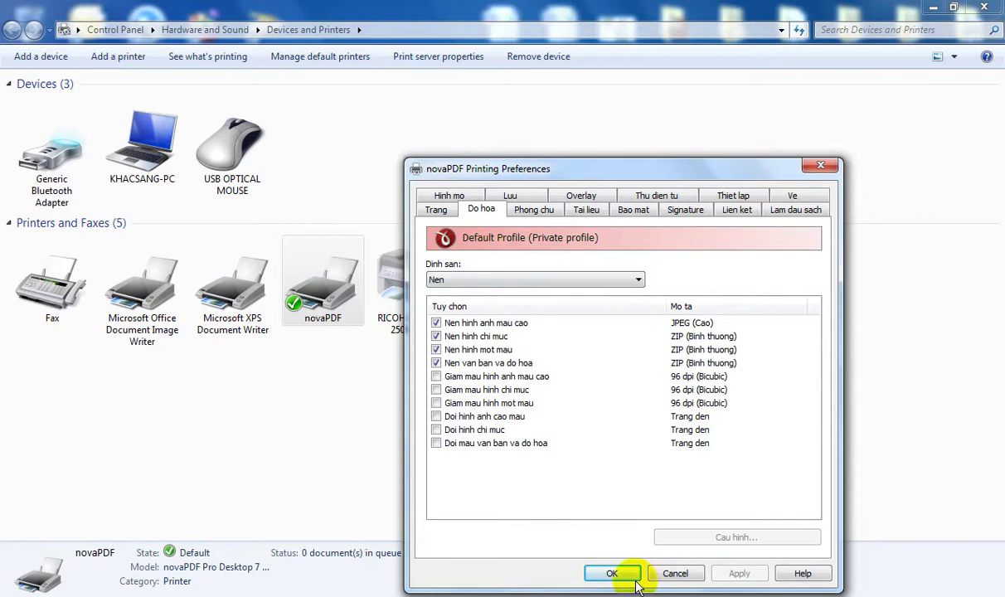
{"action": "left_click", "coordinate": [603, 572]}
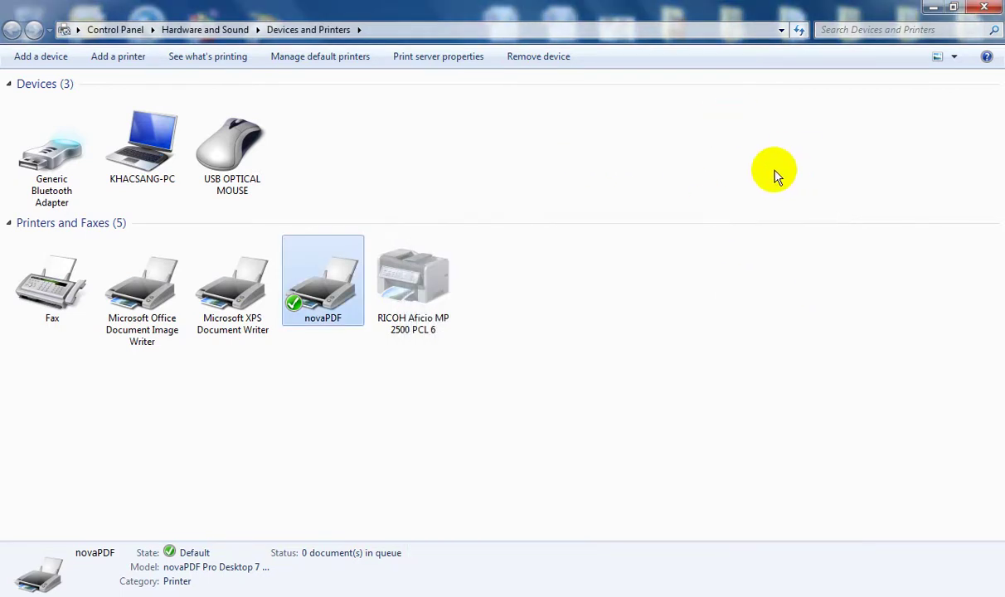
Close Devices and Printers, refresh the desktop, and select 5. Cam Ket Viettel.doc.
{"action": "left_click", "coordinate": [986, 10]}
{"action": "right_click", "coordinate": [512, 139]}
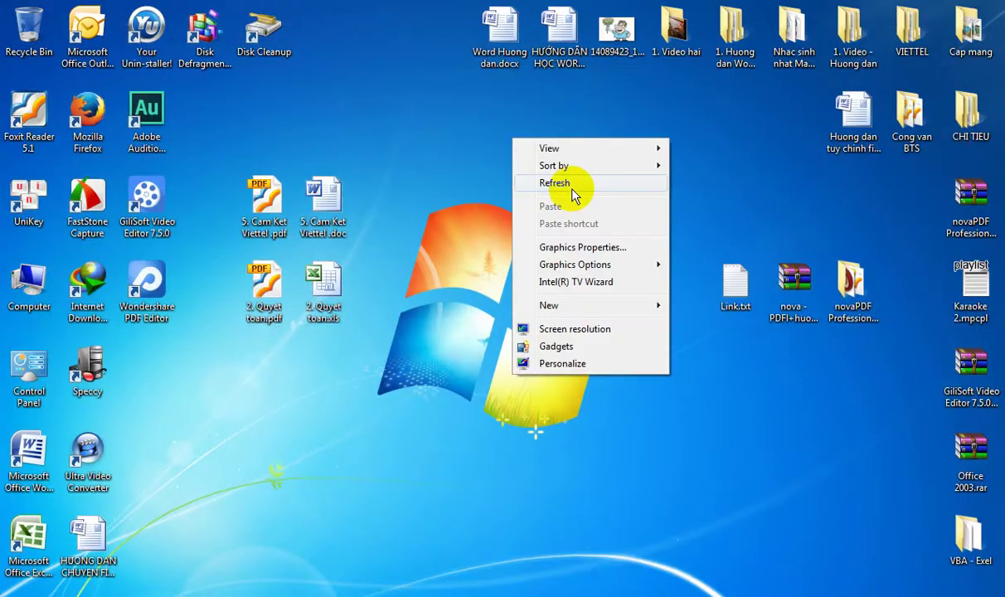
{"action": "left_click", "coordinate": [571, 184]}
{"action": "left_click", "coordinate": [341, 223]}
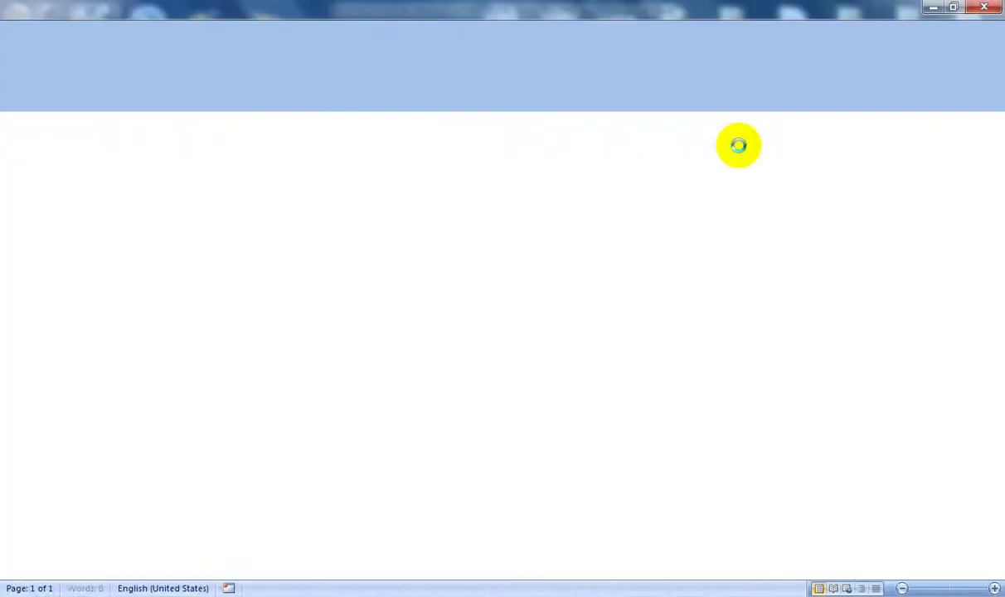
Scroll through the 5. Cam Ket Viettel.doc commitment letter to review its title block and text.
{"action": "scroll", "coordinate": [672, 370], "scroll_direction": "down", "scroll_amount": 6}
{"action": "scroll", "coordinate": [657, 347], "scroll_direction": "down", "scroll_amount": 5}
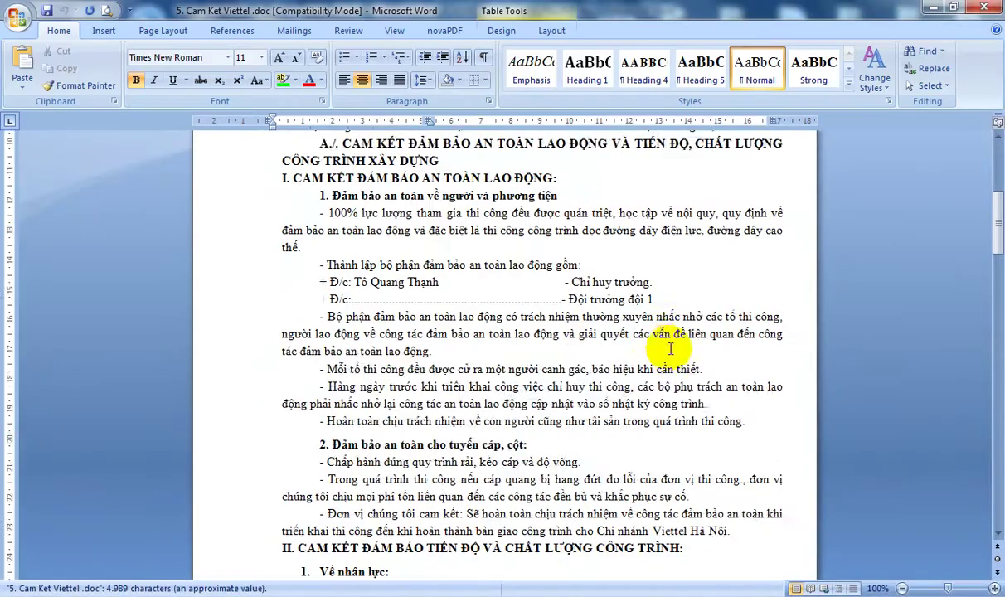
{"action": "scroll", "coordinate": [678, 343], "scroll_direction": "down", "scroll_amount": 8}
{"action": "scroll", "coordinate": [680, 348], "scroll_direction": "down", "scroll_amount": 2}
{"action": "scroll", "coordinate": [679, 348], "scroll_direction": "up", "scroll_amount": 8}
{"action": "scroll", "coordinate": [703, 282], "scroll_direction": "up", "scroll_amount": 5}
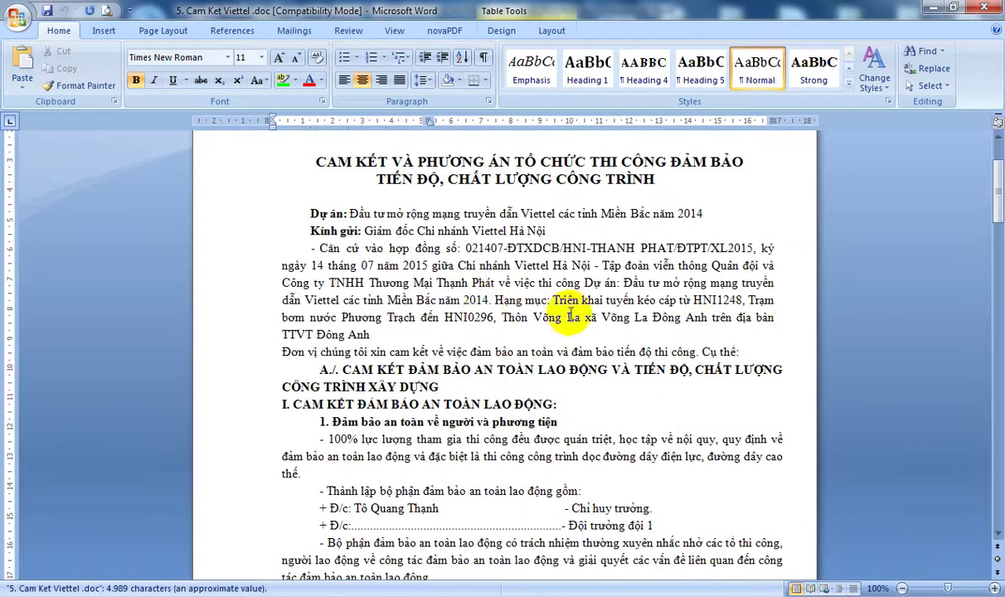
{"action": "scroll", "coordinate": [484, 303], "scroll_direction": "up", "scroll_amount": 2}
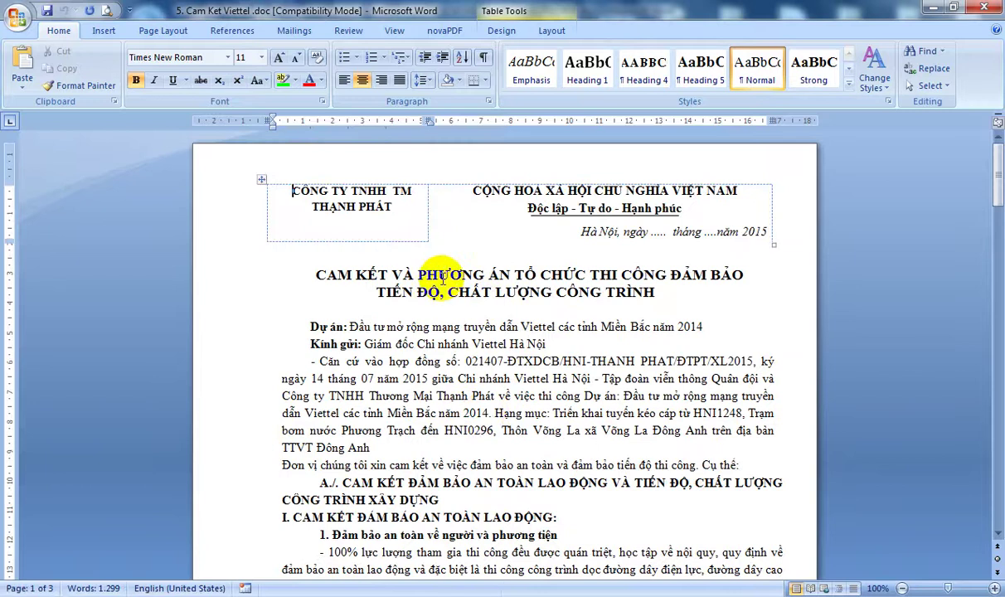
{"action": "scroll", "coordinate": [574, 365], "scroll_direction": "down", "scroll_amount": 3}
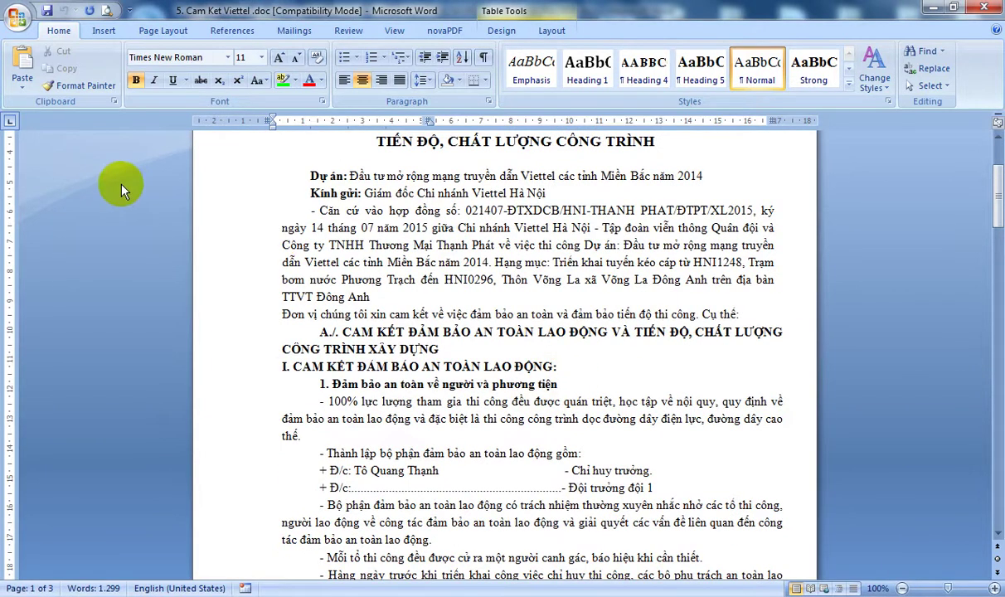
Open Word's Print dialog and keep novaPDF as the selected printer.
{"action": "key", "text": "ctrl+p"}
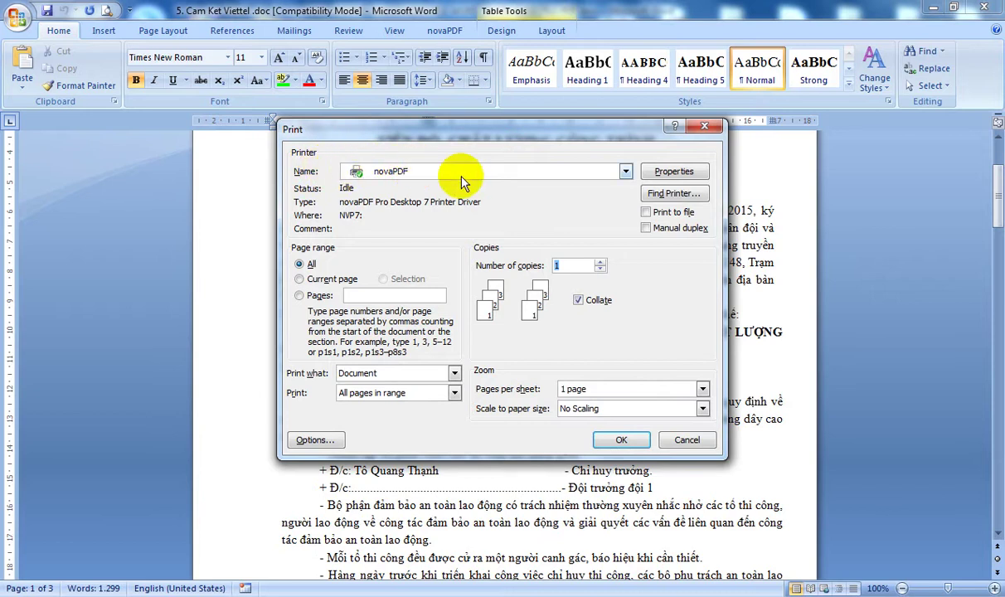
{"action": "left_click", "coordinate": [520, 170]}
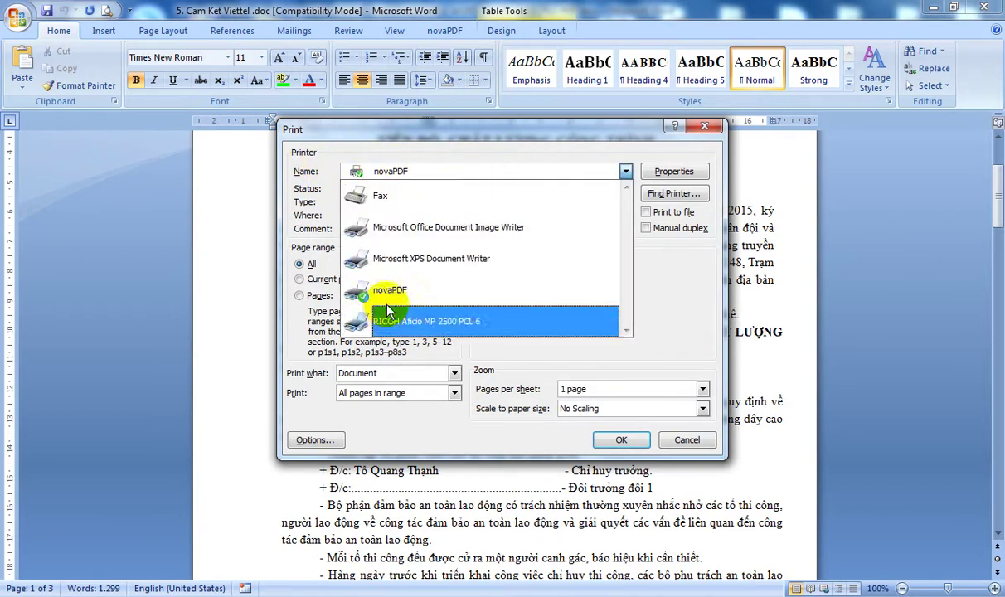
{"action": "left_click", "coordinate": [377, 286]}
{"action": "left_click", "coordinate": [481, 174]}
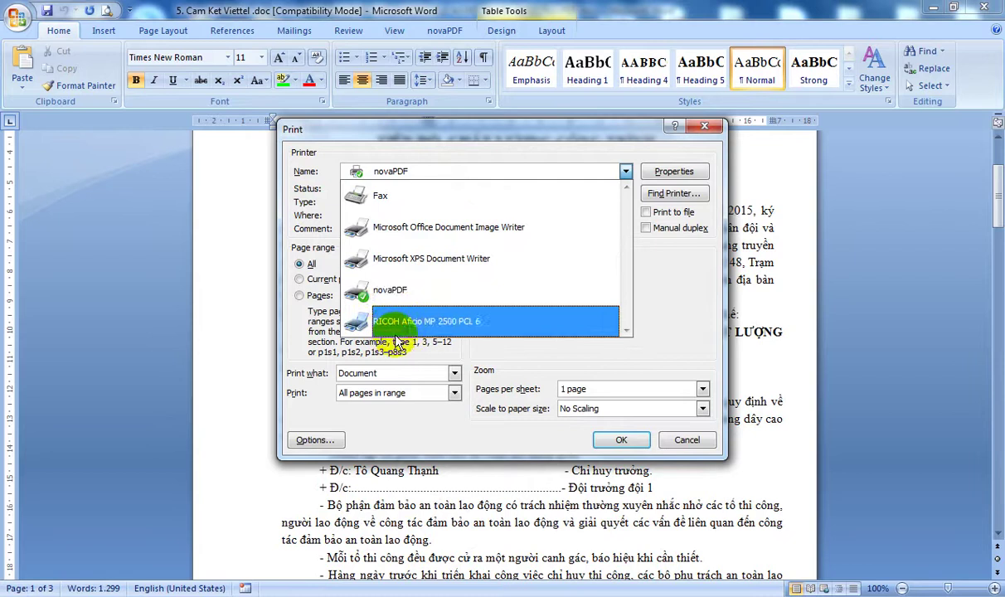
{"action": "left_click", "coordinate": [497, 170]}
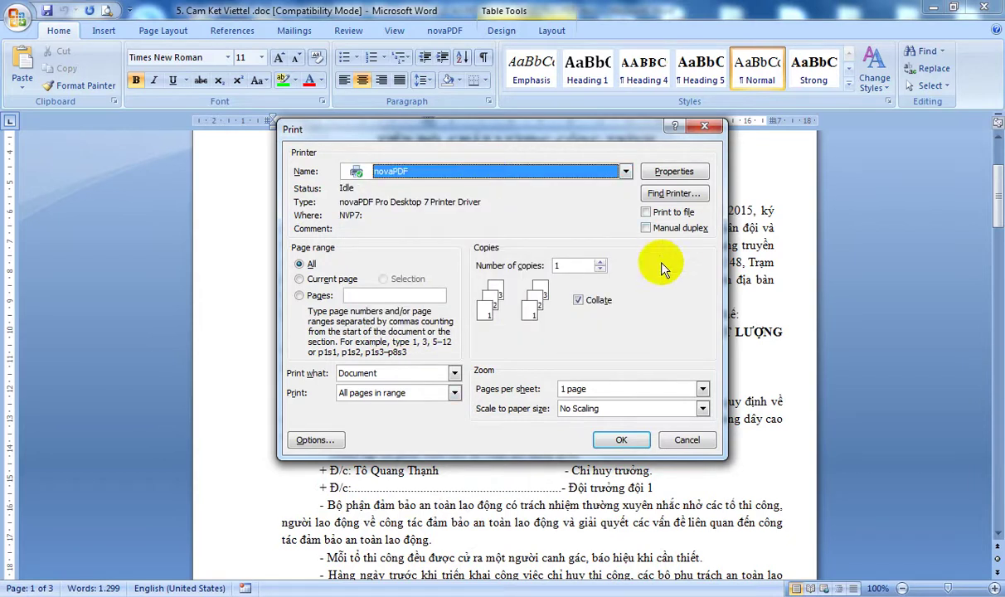
{"action": "left_click", "coordinate": [674, 174]}
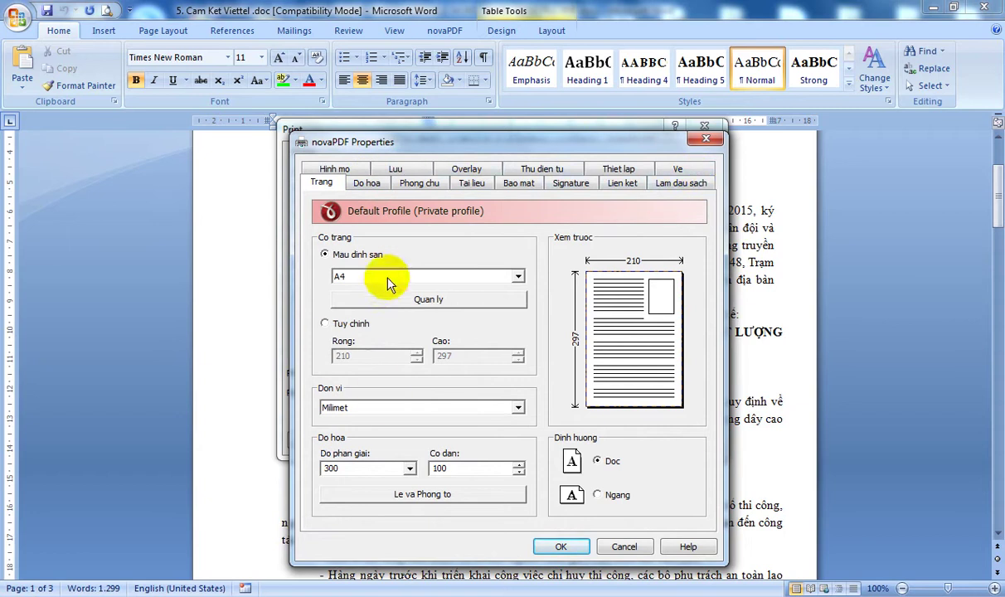
{"action": "left_click", "coordinate": [367, 182]}
{"action": "left_click", "coordinate": [342, 253]}
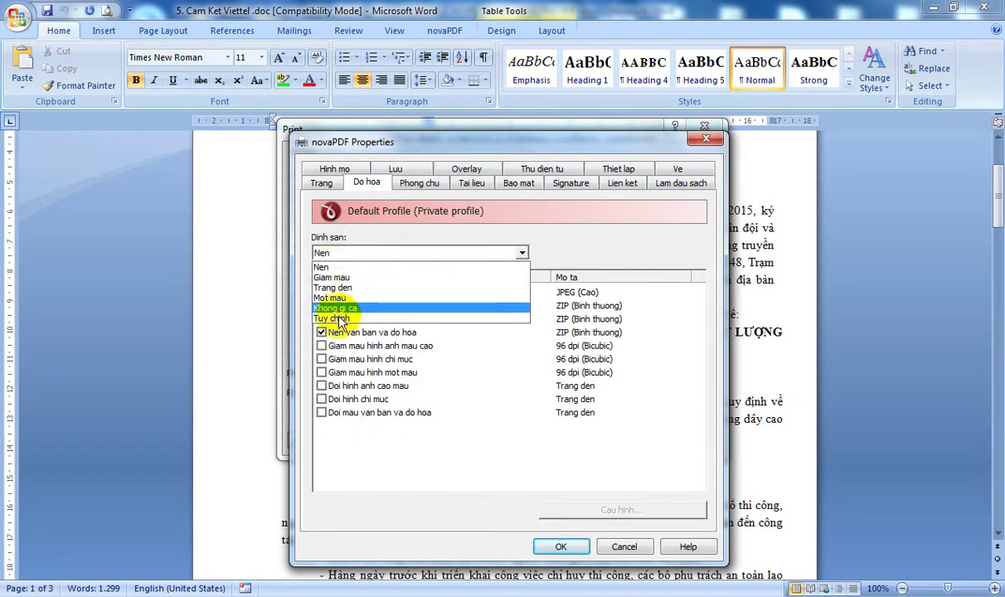
{"action": "left_click", "coordinate": [342, 180]}
{"action": "left_click", "coordinate": [321, 183]}
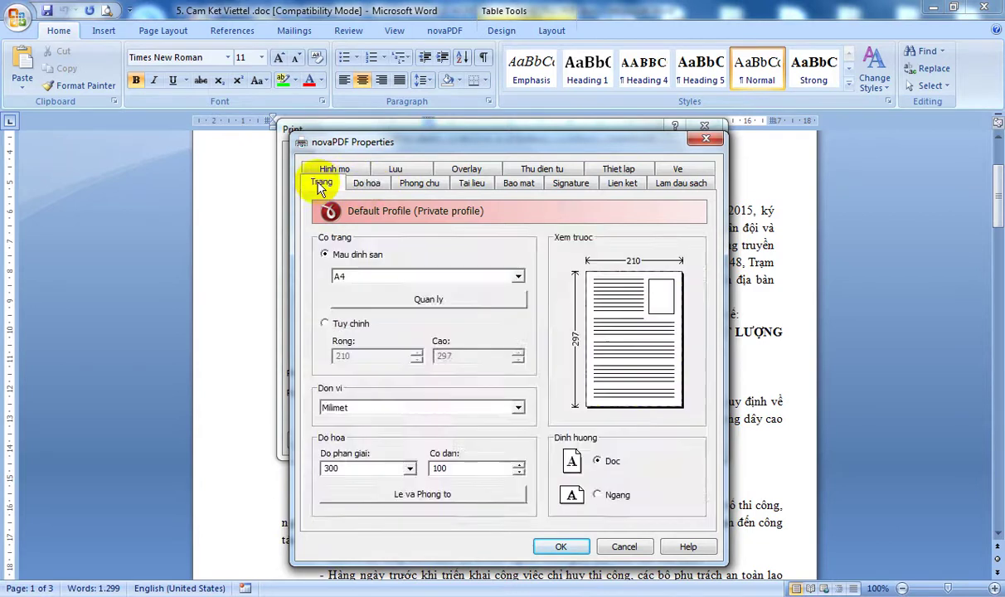
{"action": "left_click", "coordinate": [365, 185]}
{"action": "left_click", "coordinate": [321, 183]}
{"action": "left_click", "coordinate": [365, 183]}
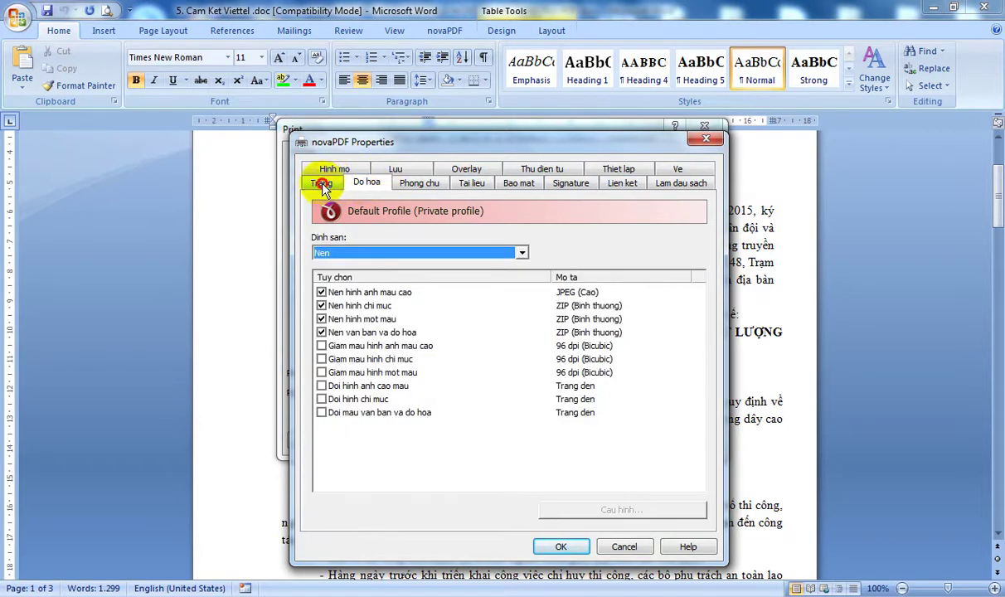
{"action": "left_click", "coordinate": [322, 184]}
{"action": "left_click", "coordinate": [365, 182]}
{"action": "left_click", "coordinate": [355, 256]}
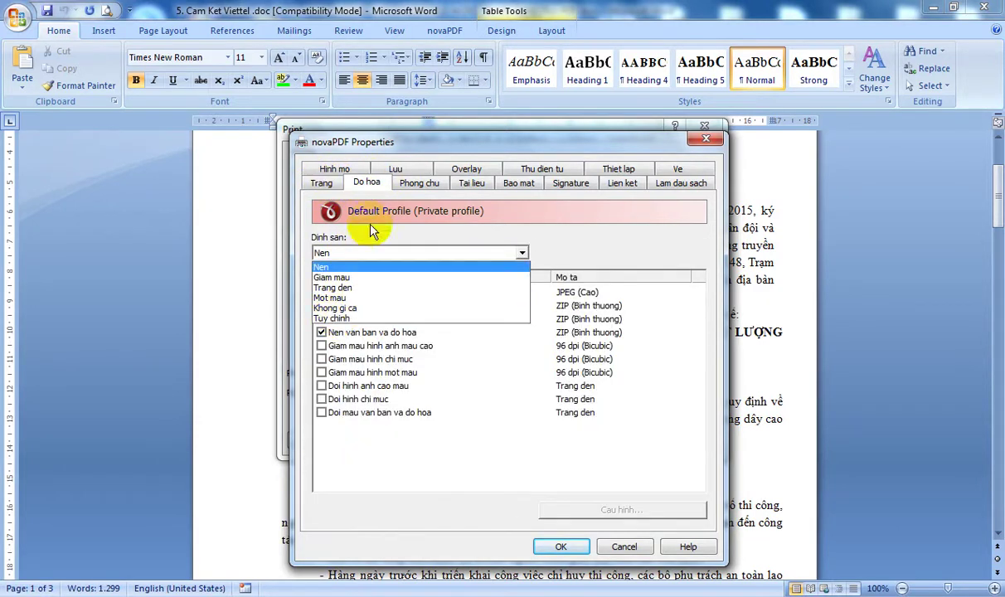
{"action": "left_click", "coordinate": [367, 183]}
{"action": "left_click", "coordinate": [320, 183]}
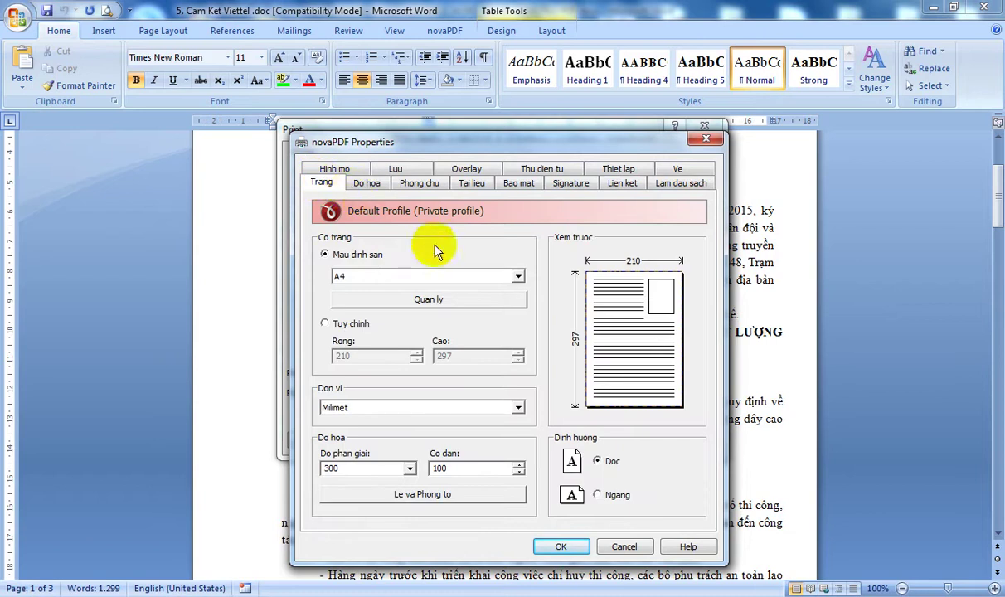
{"action": "left_click", "coordinate": [623, 547]}
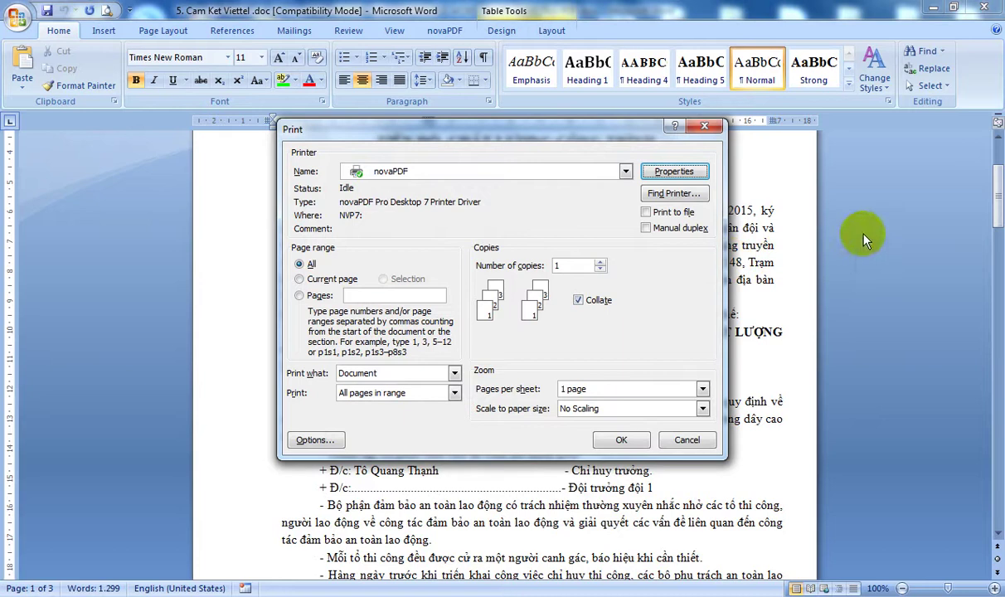
Print all pages to novaPDF, saving the renamed PDF '5. Cam Ket Viette -02l.pdf' on the Desktop.
{"action": "left_click", "coordinate": [308, 266]}
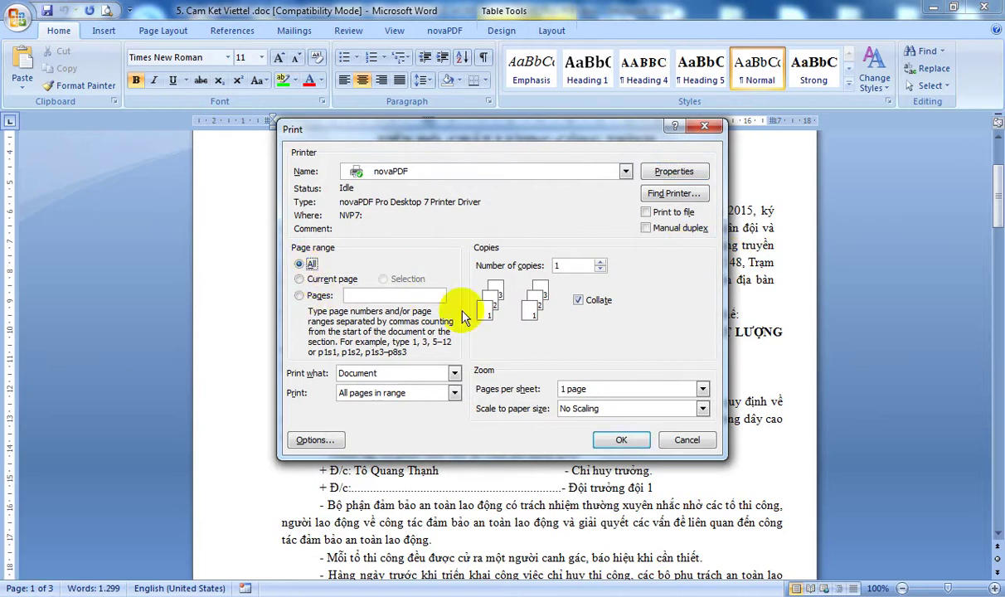
{"action": "left_click", "coordinate": [621, 441]}
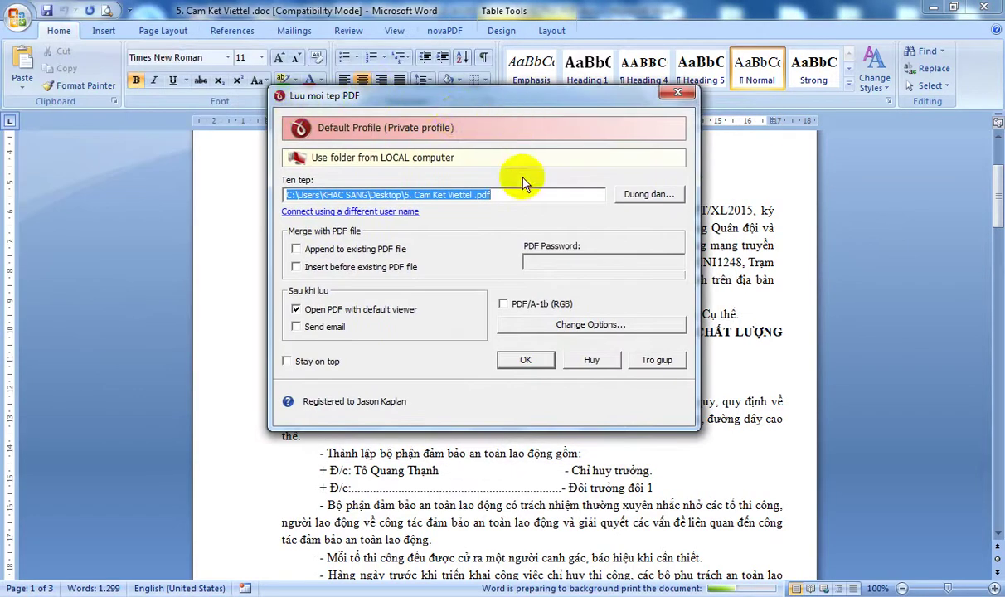
{"action": "left_click_drag", "start_coordinate": [448, 196], "coordinate": [472, 196]}
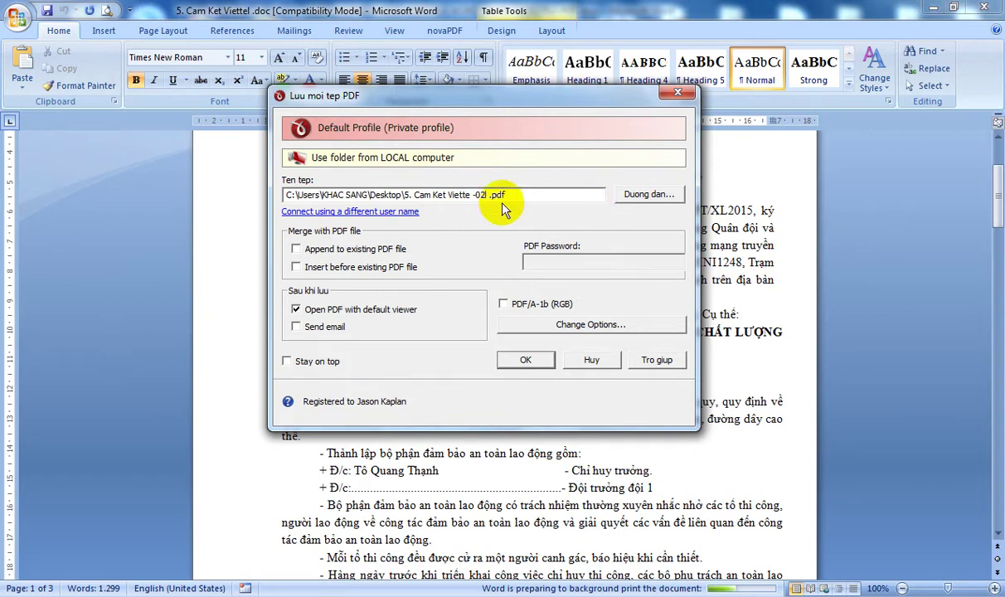
{"action": "left_click", "coordinate": [526, 363]}
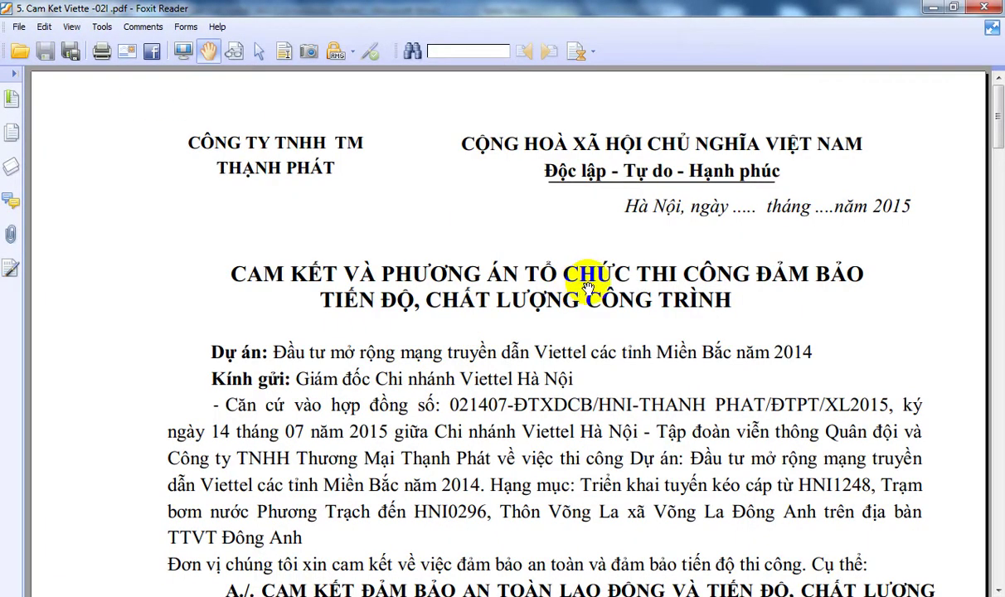
Scroll through the new PDF down to its schedule table, then close Foxit Reader.
{"action": "scroll", "coordinate": [618, 280], "scroll_direction": "down", "scroll_amount": 1, "text": "ctrl"}
{"action": "scroll", "coordinate": [618, 281], "scroll_direction": "down", "scroll_amount": 3}
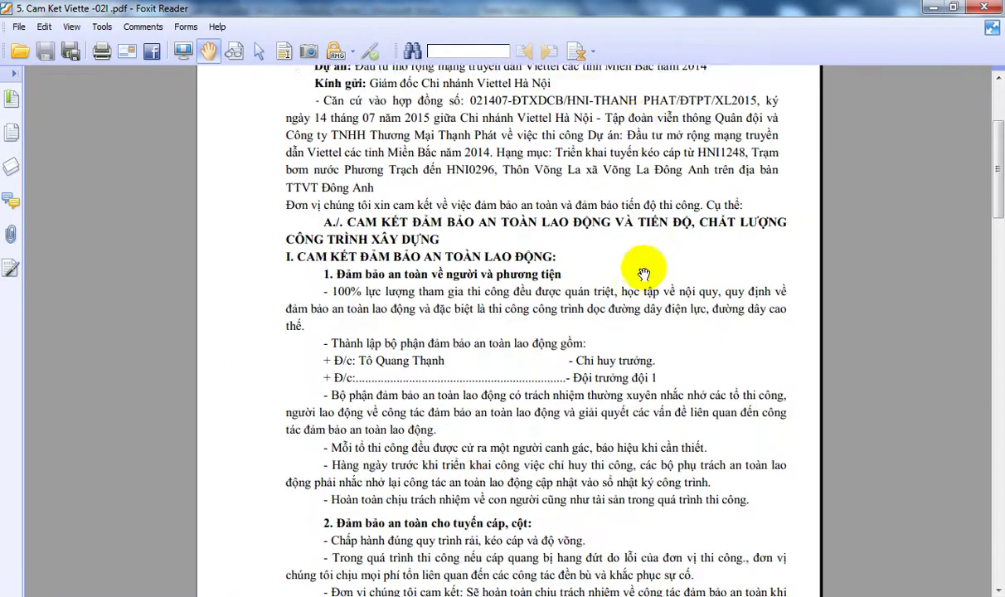
{"action": "scroll", "coordinate": [618, 265], "scroll_direction": "down", "scroll_amount": 3}
{"action": "scroll", "coordinate": [634, 265], "scroll_direction": "down", "scroll_amount": 4}
{"action": "scroll", "coordinate": [688, 295], "scroll_direction": "down", "scroll_amount": 5}
{"action": "scroll", "coordinate": [694, 266], "scroll_direction": "down", "scroll_amount": 3}
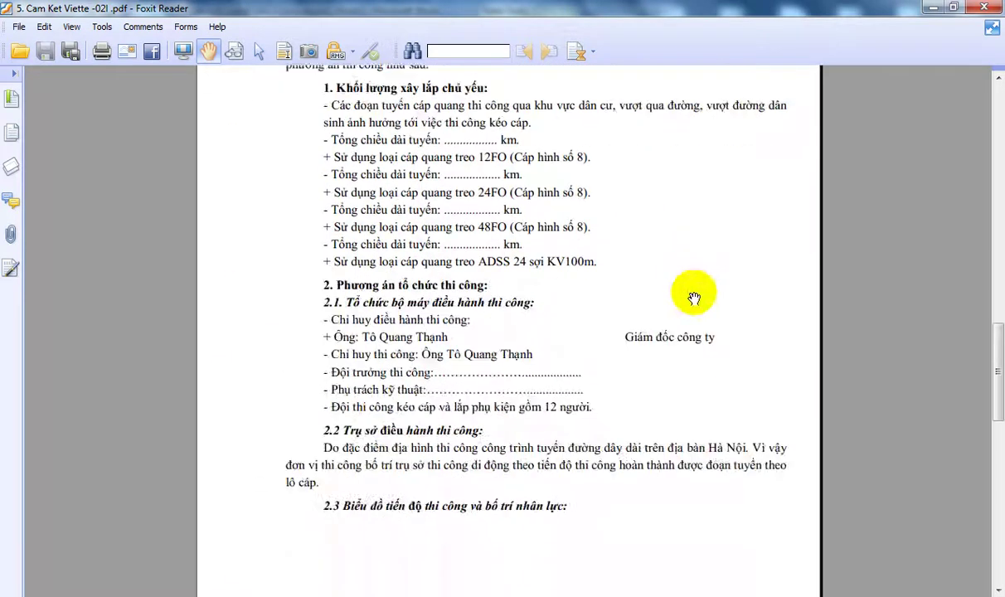
{"action": "scroll", "coordinate": [695, 265], "scroll_direction": "down", "scroll_amount": 6}
{"action": "scroll", "coordinate": [904, 164], "scroll_direction": "up", "scroll_amount": 3}
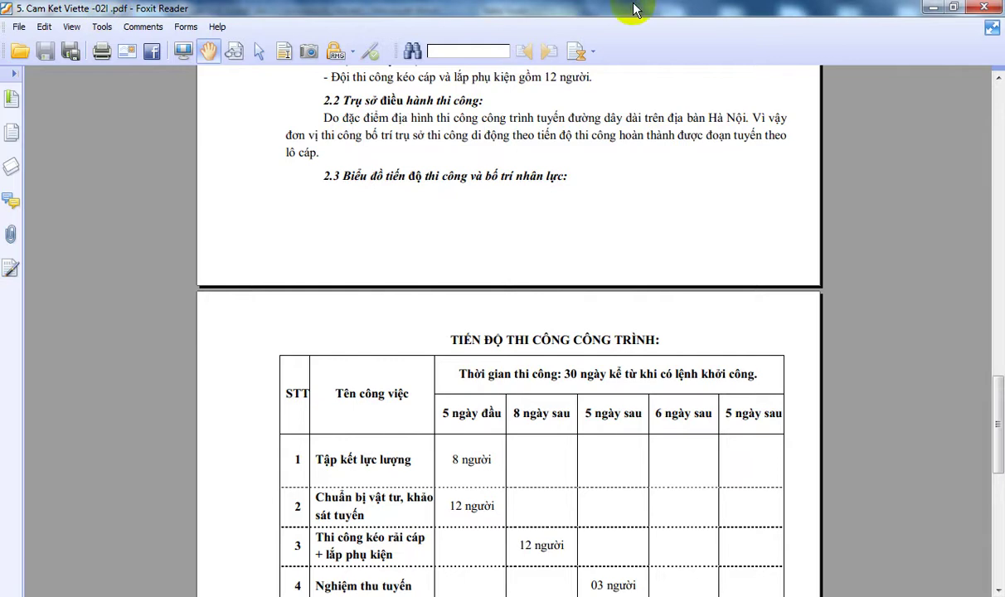
{"action": "left_click", "coordinate": [987, 7]}
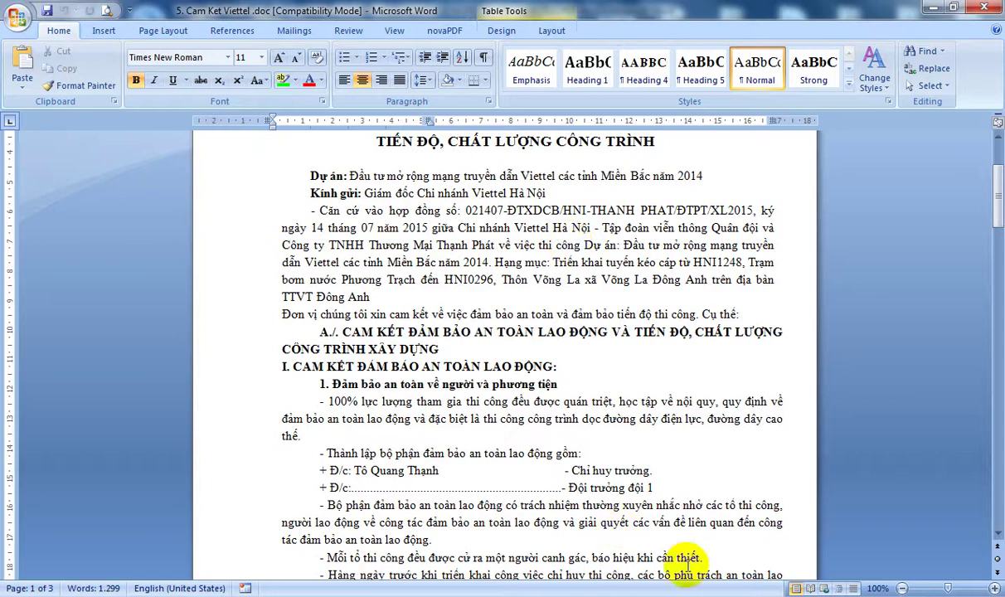
Tile the Word windows side by side, undo it, then show the desktop.
{"action": "right_click", "coordinate": [695, 592]}
{"action": "left_click", "coordinate": [775, 510]}
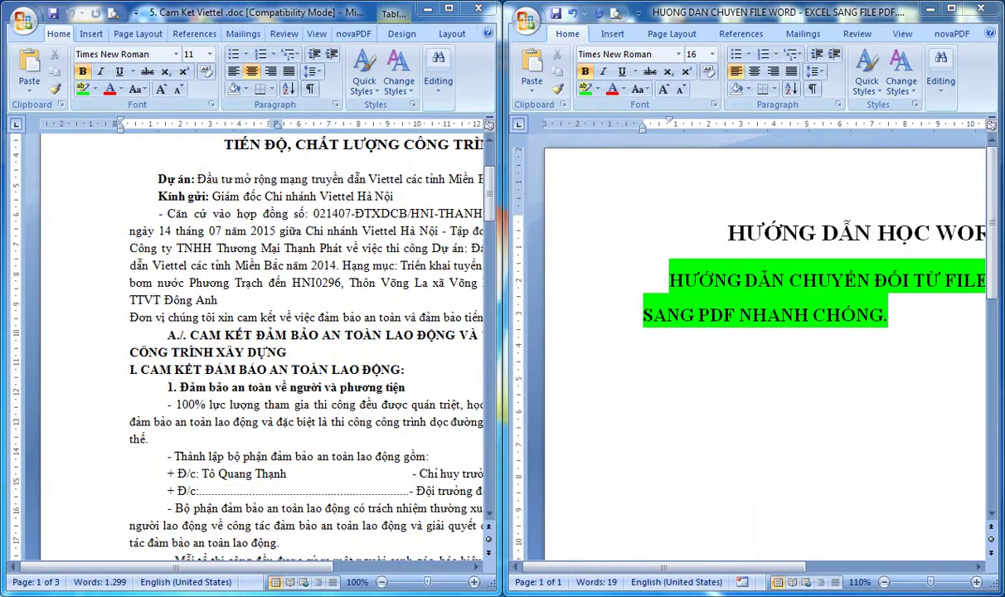
{"action": "right_click", "coordinate": [705, 592]}
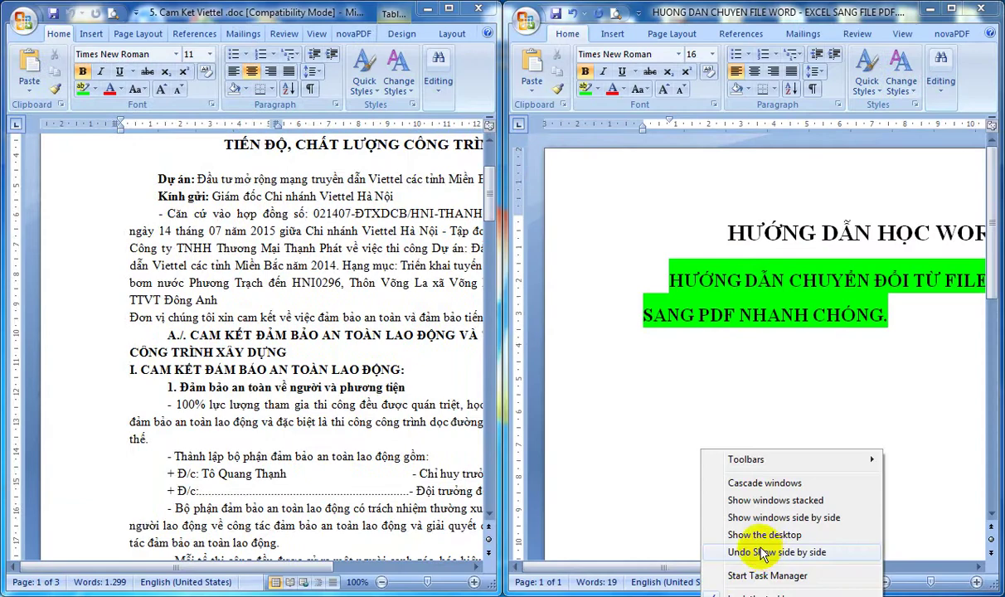
{"action": "left_click", "coordinate": [764, 552]}
{"action": "right_click", "coordinate": [722, 592]}
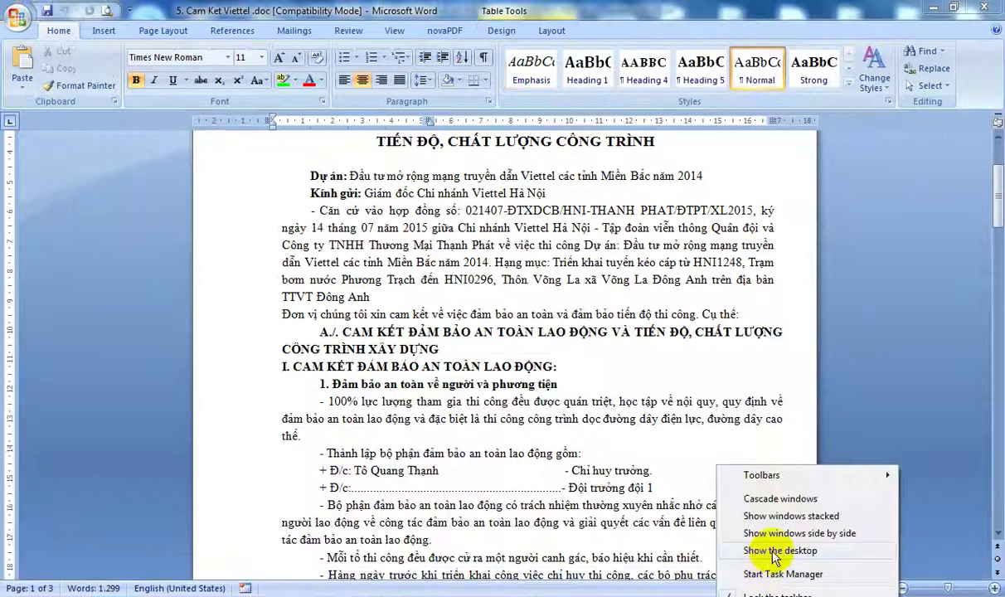
{"action": "left_click", "coordinate": [746, 550]}
Move the new PDF icon to the desktop centre and open 2. Quyet toan.xls.
{"action": "left_click_drag", "start_coordinate": [150, 460], "coordinate": [453, 399]}
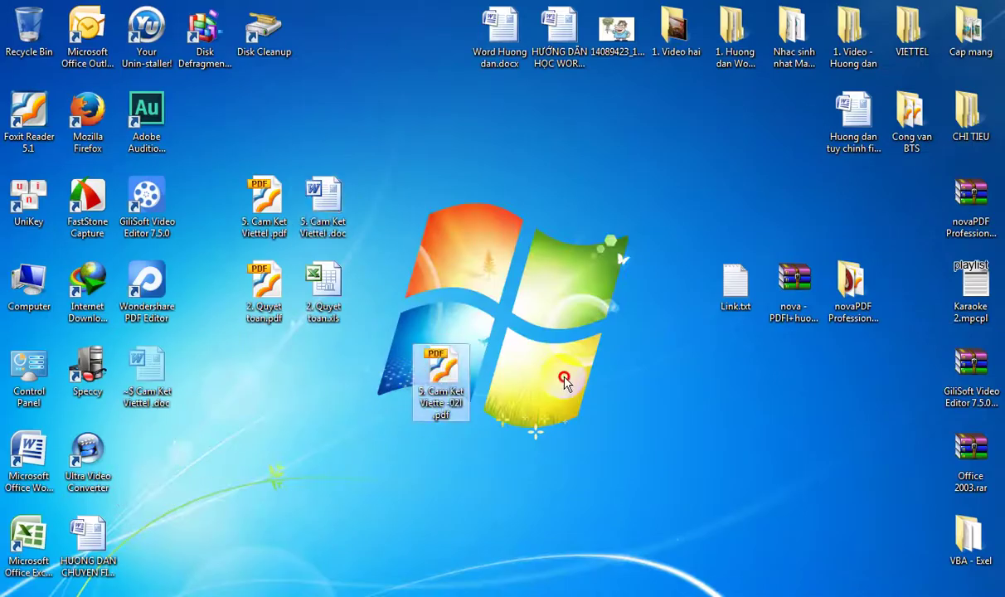
{"action": "left_click", "coordinate": [359, 315]}
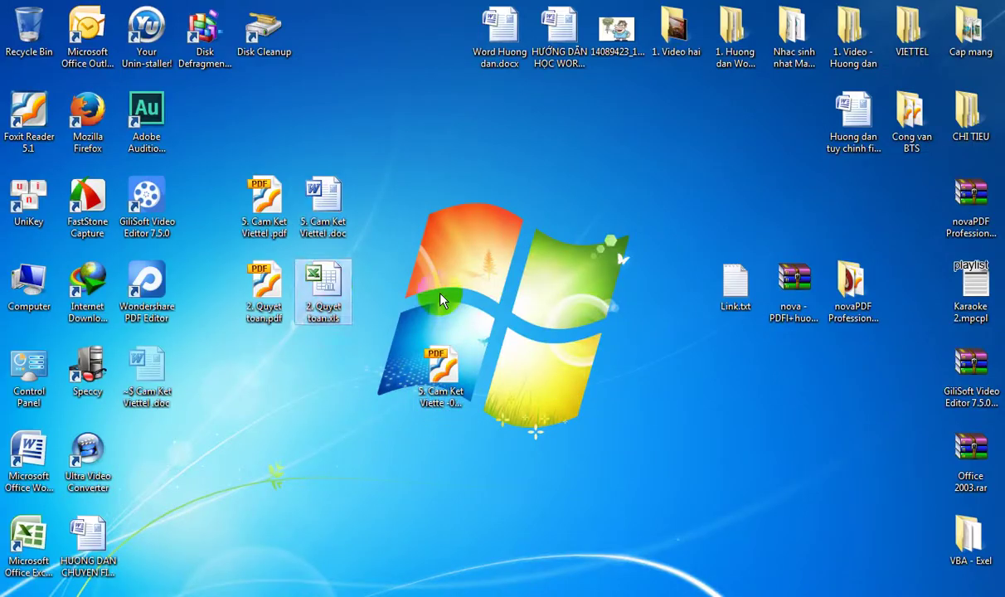
{"action": "right_click", "coordinate": [323, 278]}
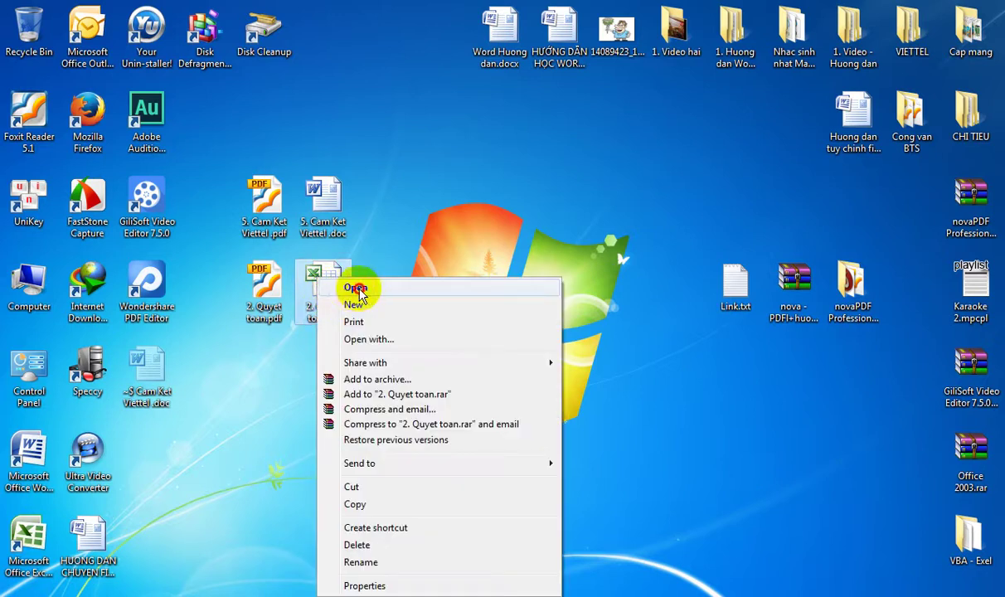
{"action": "left_click", "coordinate": [359, 285]}
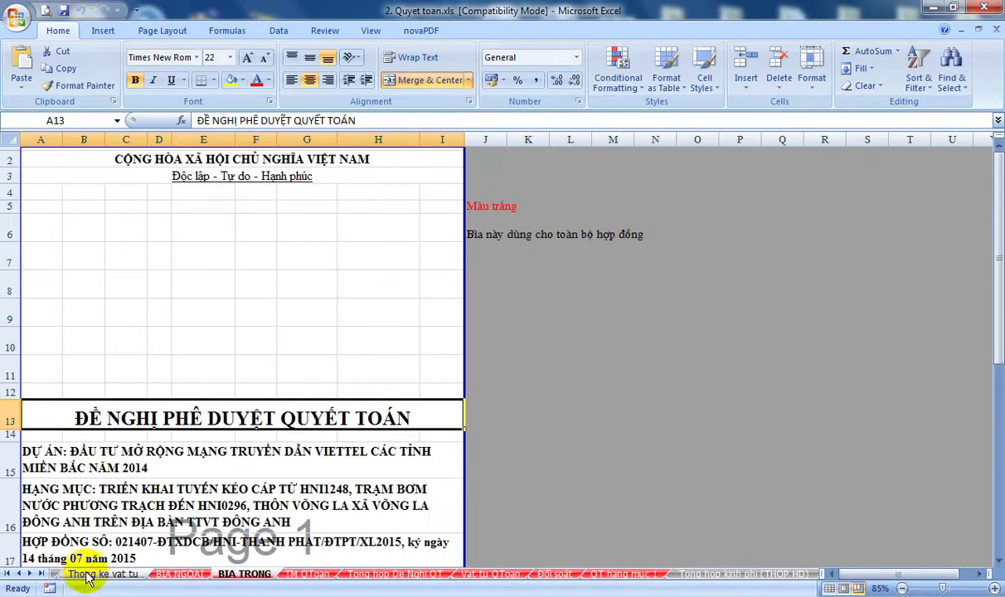
Browse the Thong ke vat tu, BIA NGOAI and QT hang muc 1 sheets, ending on BIA NGOAI.
{"action": "left_click", "coordinate": [89, 578]}
{"action": "left_click", "coordinate": [170, 578]}
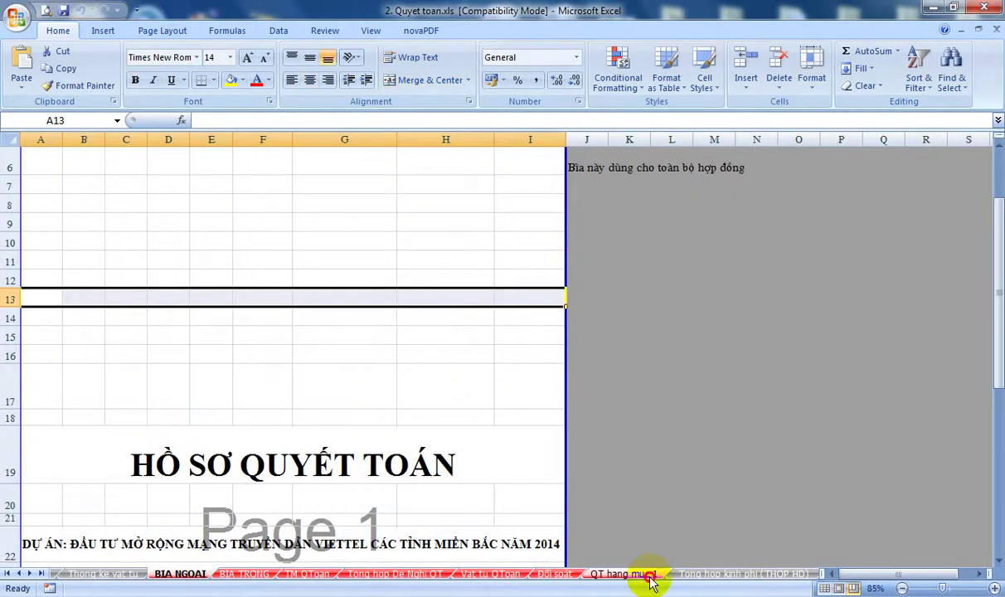
{"action": "left_click", "coordinate": [651, 578]}
{"action": "left_click", "coordinate": [170, 577]}
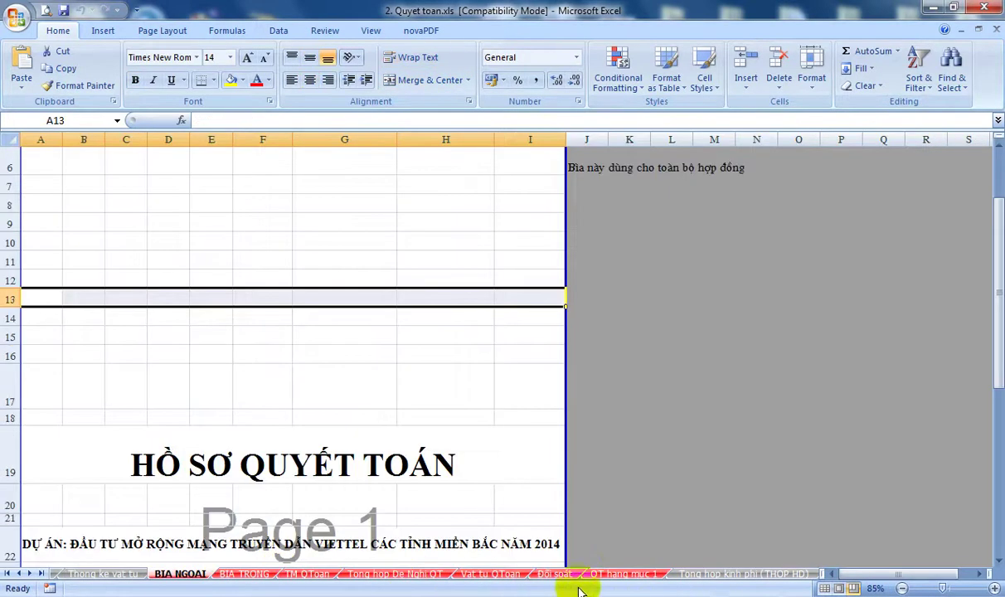
{"action": "left_click", "coordinate": [628, 575]}
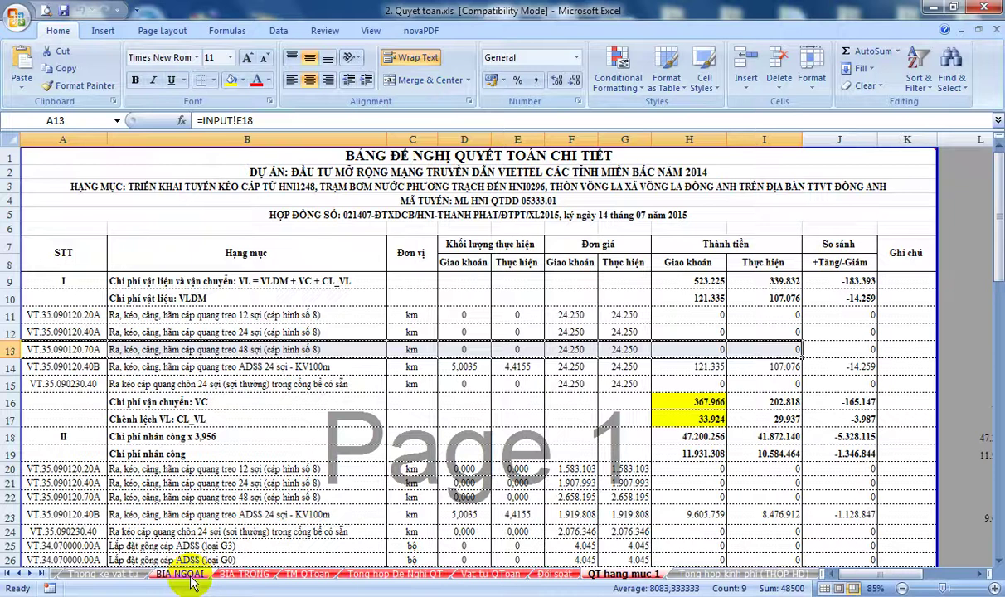
{"action": "left_click", "coordinate": [182, 574]}
{"action": "left_click", "coordinate": [331, 467]}
{"action": "scroll", "coordinate": [462, 484], "scroll_direction": "up", "scroll_amount": 2}
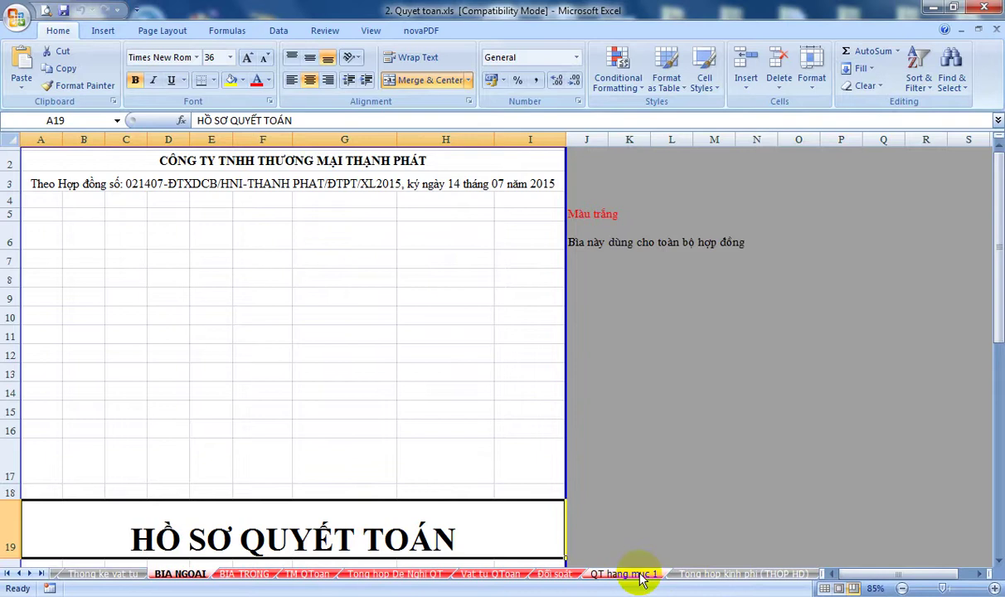
Group sheets BIA NGOAI through Tong hop kinh phi (THOP HD) and open the print settings.
{"action": "left_click", "coordinate": [638, 574], "text": "shift"}
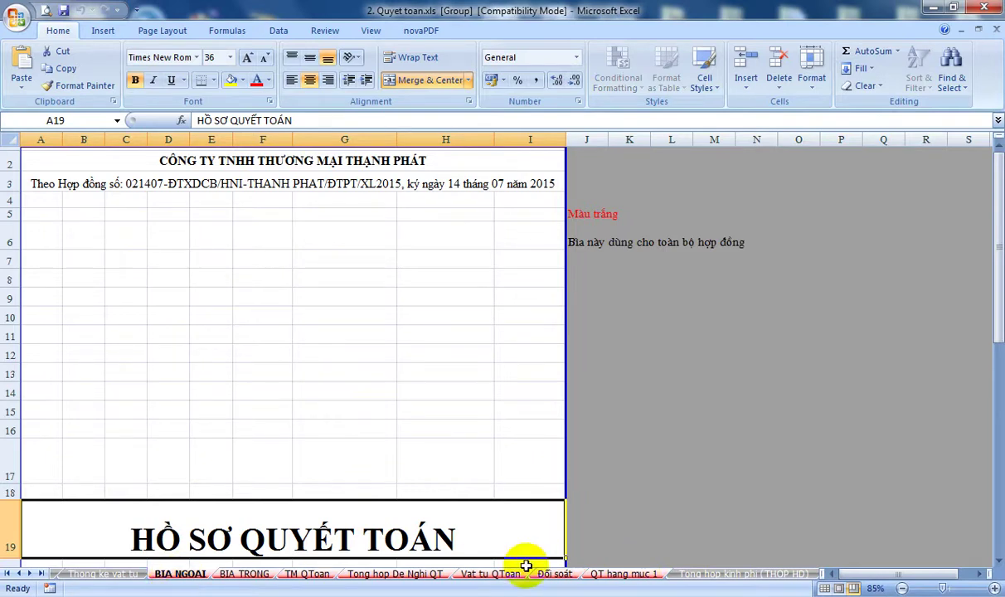
{"action": "left_click", "coordinate": [698, 578], "text": "shift"}
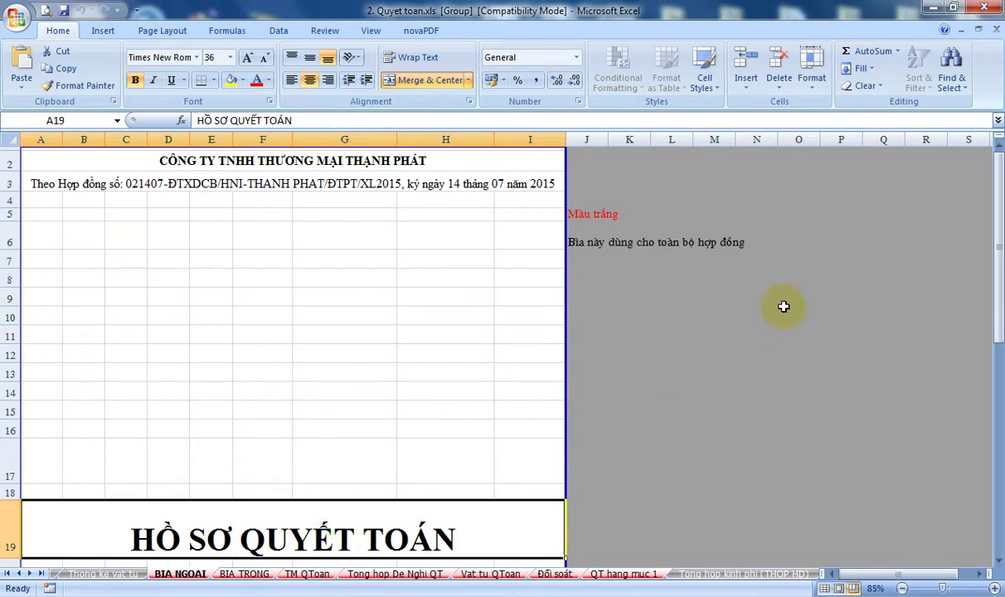
{"action": "key", "text": "ctrl+p"}
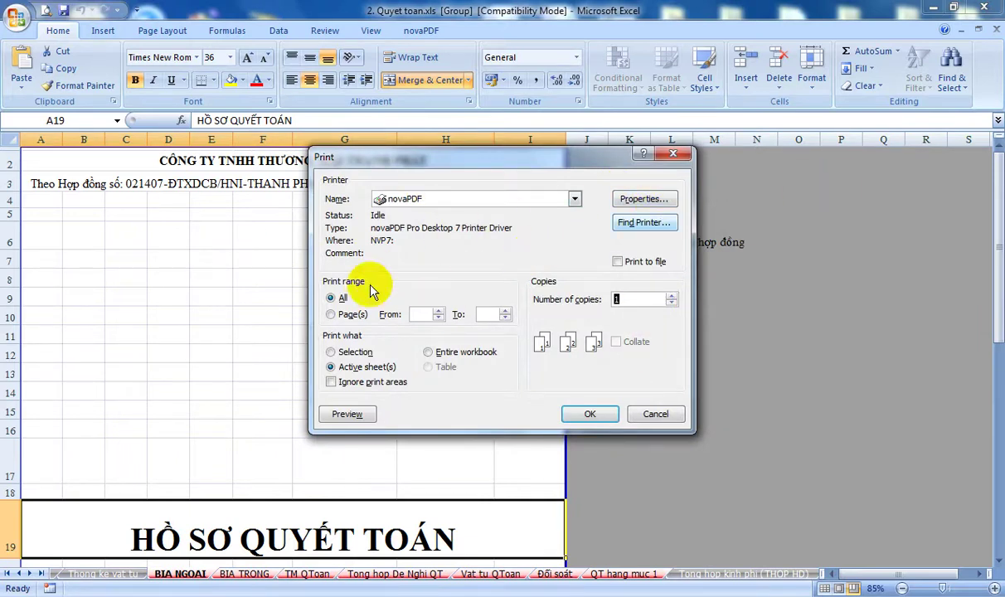
Print the grouped sheets to novaPDF, saving them as '2. Quyet toan - 02.pdf'.
{"action": "left_click", "coordinate": [592, 416]}
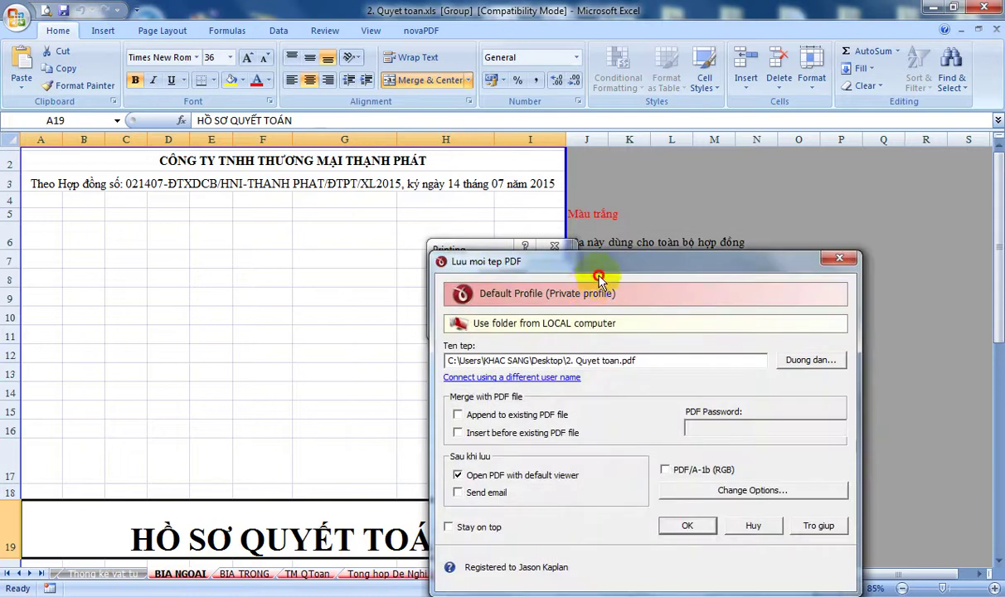
{"action": "left_click_drag", "start_coordinate": [598, 276], "coordinate": [392, 263]}
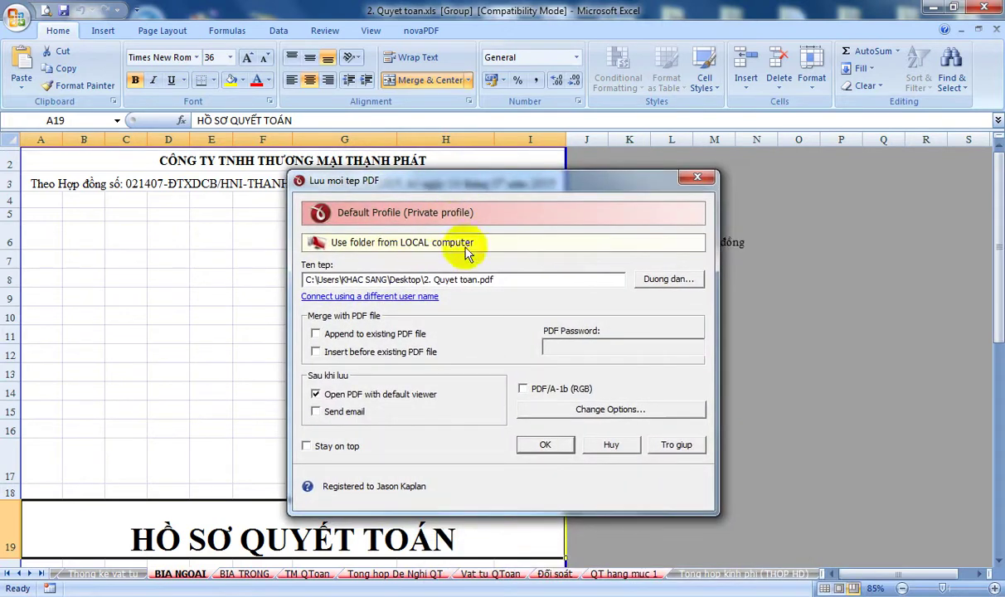
{"action": "left_click", "coordinate": [479, 281]}
{"action": "type", "text": "- 02"}
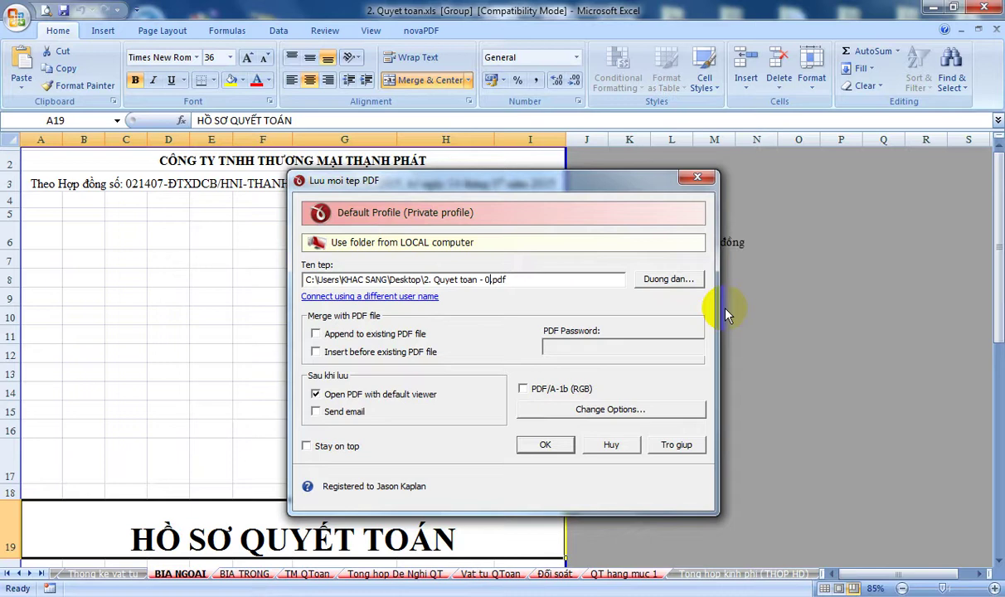
{"action": "left_click", "coordinate": [318, 395]}
{"action": "left_click", "coordinate": [545, 444]}
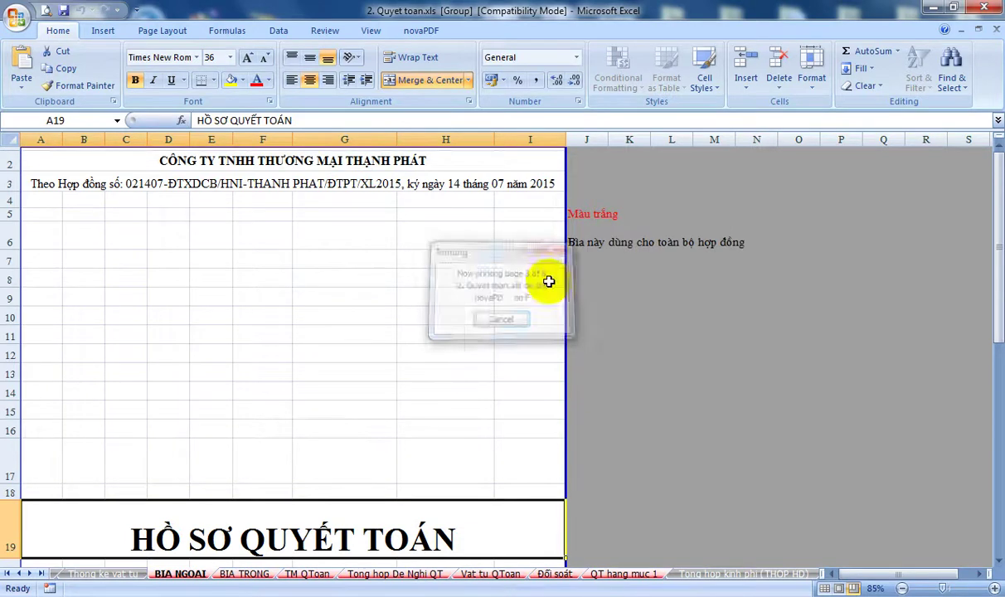
Show the desktop, move 2. Quyet toan - 02.pdf to the centre, and open it.
{"action": "right_click", "coordinate": [741, 564]}
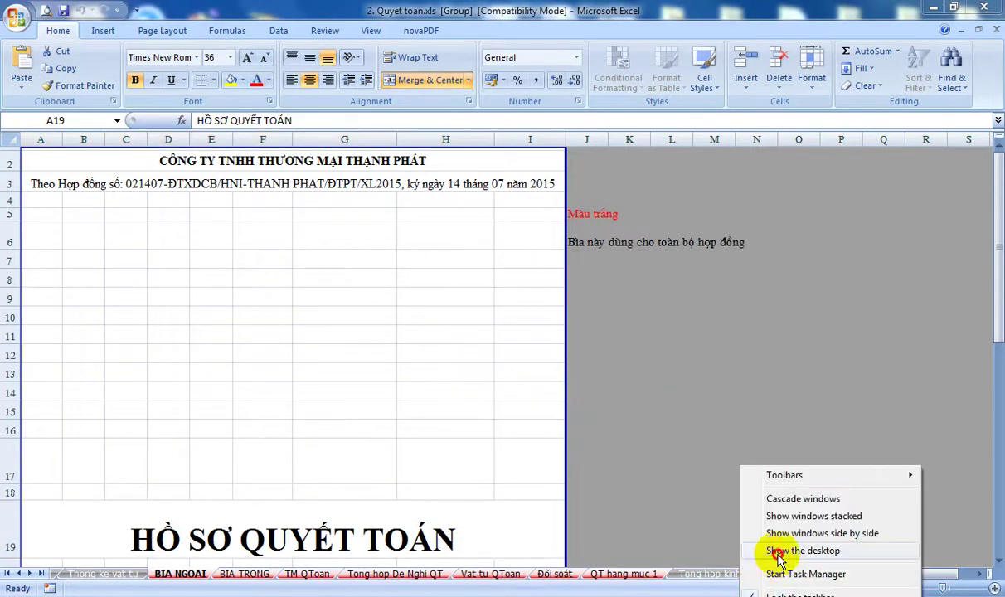
{"action": "left_click", "coordinate": [779, 553]}
{"action": "left_click_drag", "start_coordinate": [150, 465], "coordinate": [547, 390]}
{"action": "right_click", "coordinate": [502, 386]}
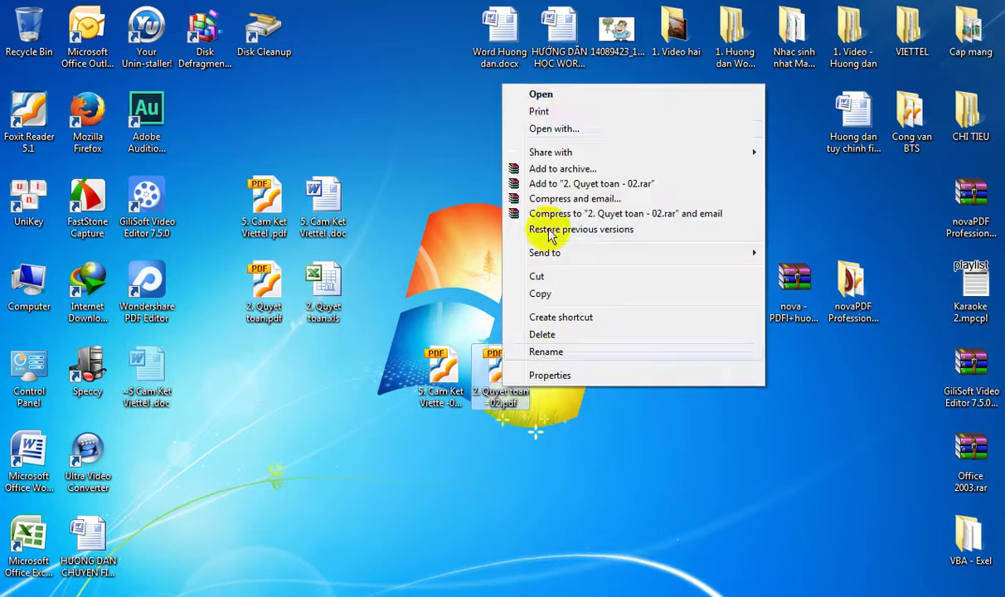
{"action": "left_click", "coordinate": [535, 97]}
Page through 2. Quyet toan - 02.pdf, return to the top, and close Foxit Reader.
{"action": "scroll", "coordinate": [638, 361], "scroll_direction": "down", "scroll_amount": 5}
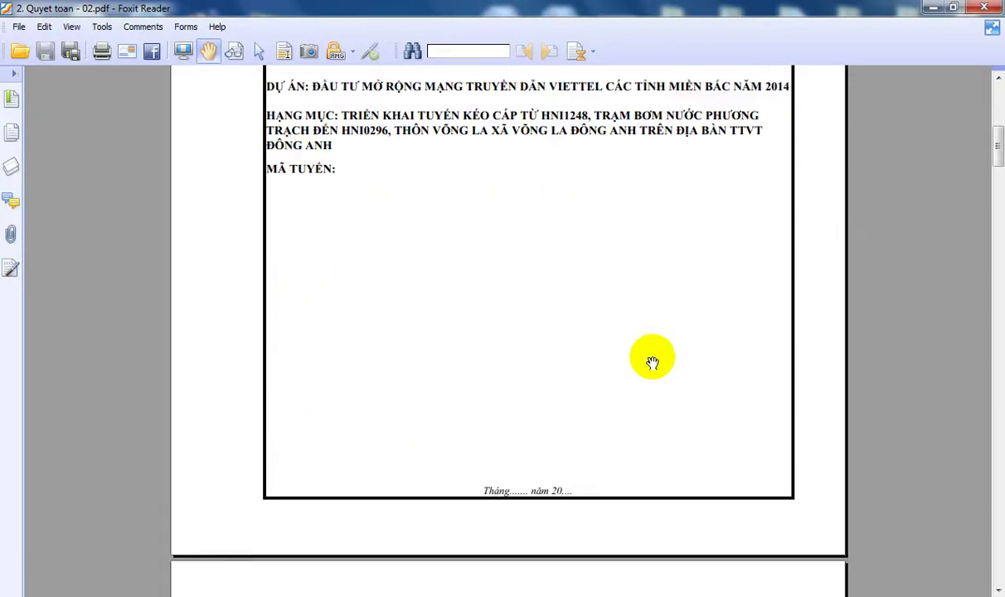
{"action": "scroll", "coordinate": [652, 363], "scroll_direction": "down", "scroll_amount": 3}
{"action": "scroll", "coordinate": [664, 381], "scroll_direction": "down", "scroll_amount": 2}
{"action": "scroll", "coordinate": [668, 352], "scroll_direction": "down", "scroll_amount": 2}
{"action": "scroll", "coordinate": [587, 359], "scroll_direction": "down", "scroll_amount": 3}
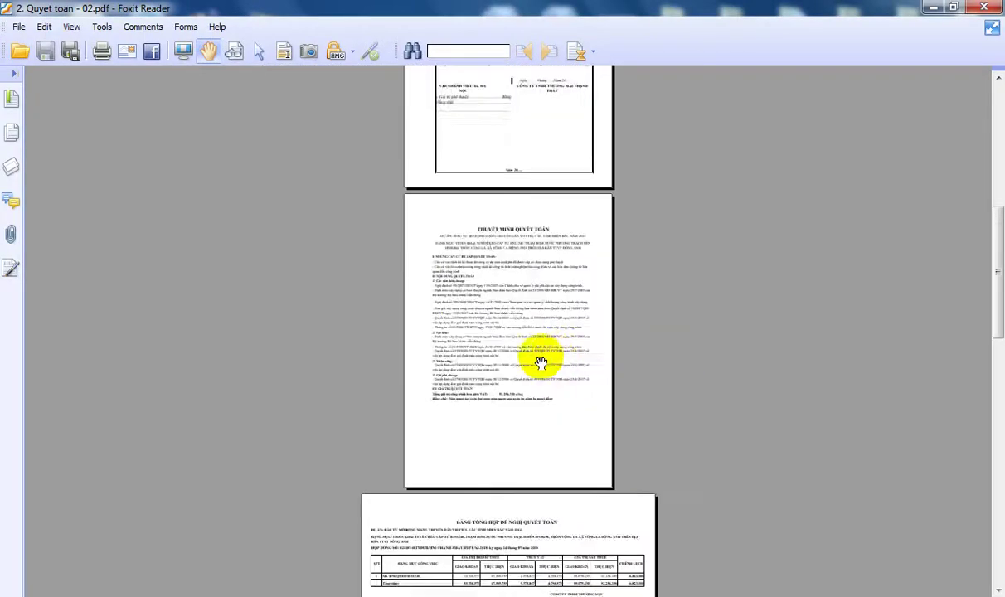
{"action": "scroll", "coordinate": [541, 362], "scroll_direction": "down", "scroll_amount": 3}
{"action": "scroll", "coordinate": [538, 365], "scroll_direction": "down", "scroll_amount": 3}
{"action": "scroll", "coordinate": [538, 332], "scroll_direction": "up", "scroll_amount": 2}
{"action": "scroll", "coordinate": [540, 311], "scroll_direction": "up", "scroll_amount": 3}
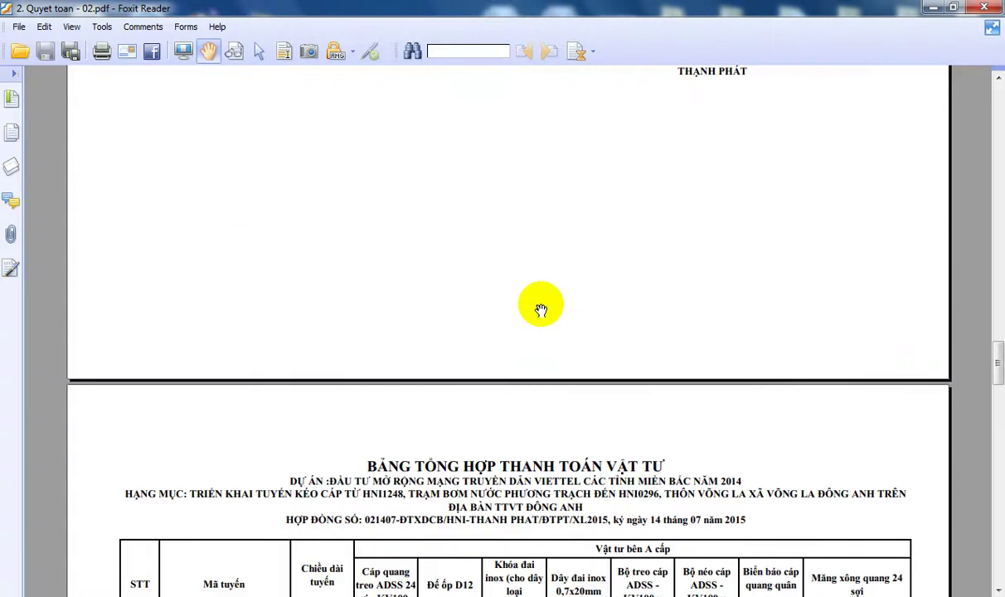
{"action": "scroll", "coordinate": [541, 310], "scroll_direction": "down", "scroll_amount": 2}
{"action": "scroll", "coordinate": [515, 241], "scroll_direction": "up", "scroll_amount": 5}
{"action": "scroll", "coordinate": [521, 227], "scroll_direction": "up", "scroll_amount": 3}
{"action": "scroll", "coordinate": [531, 175], "scroll_direction": "up", "scroll_amount": 3}
{"action": "scroll", "coordinate": [548, 245], "scroll_direction": "up", "scroll_amount": 3}
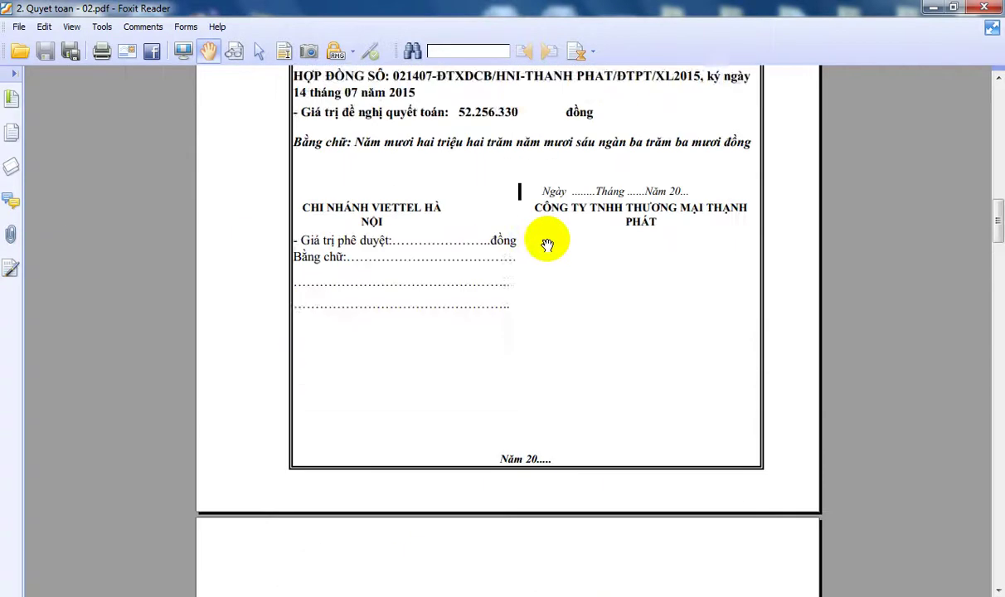
{"action": "scroll", "coordinate": [549, 242], "scroll_direction": "down", "scroll_amount": 1}
{"action": "scroll", "coordinate": [552, 241], "scroll_direction": "down", "scroll_amount": 3}
{"action": "scroll", "coordinate": [555, 240], "scroll_direction": "down", "scroll_amount": 3}
{"action": "scroll", "coordinate": [558, 240], "scroll_direction": "down", "scroll_amount": 2}
{"action": "scroll", "coordinate": [562, 239], "scroll_direction": "up", "scroll_amount": 2}
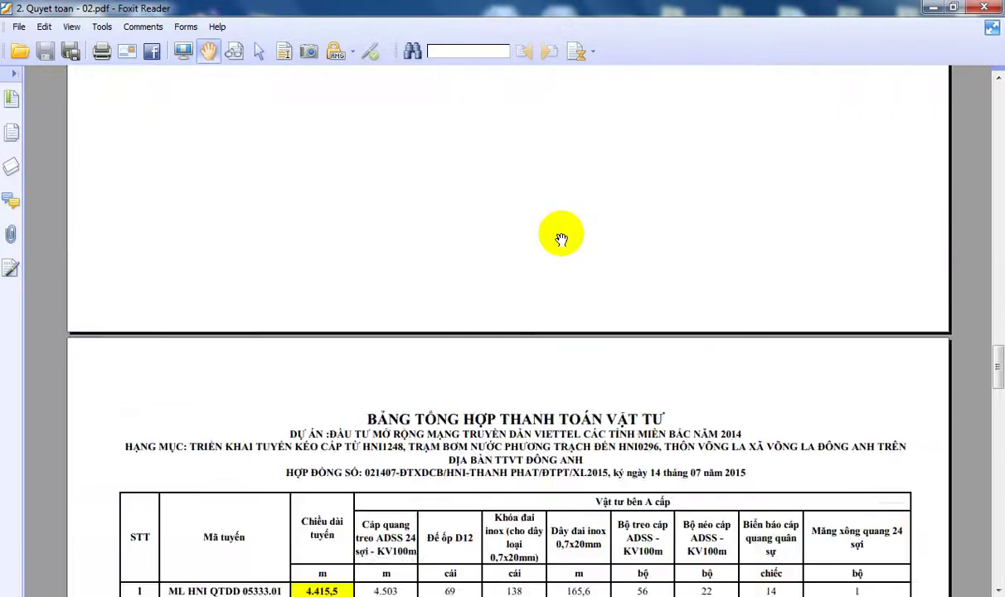
{"action": "scroll", "coordinate": [561, 240], "scroll_direction": "down", "scroll_amount": 3}
{"action": "scroll", "coordinate": [570, 235], "scroll_direction": "down", "scroll_amount": 3}
{"action": "scroll", "coordinate": [572, 239], "scroll_direction": "down", "scroll_amount": 3}
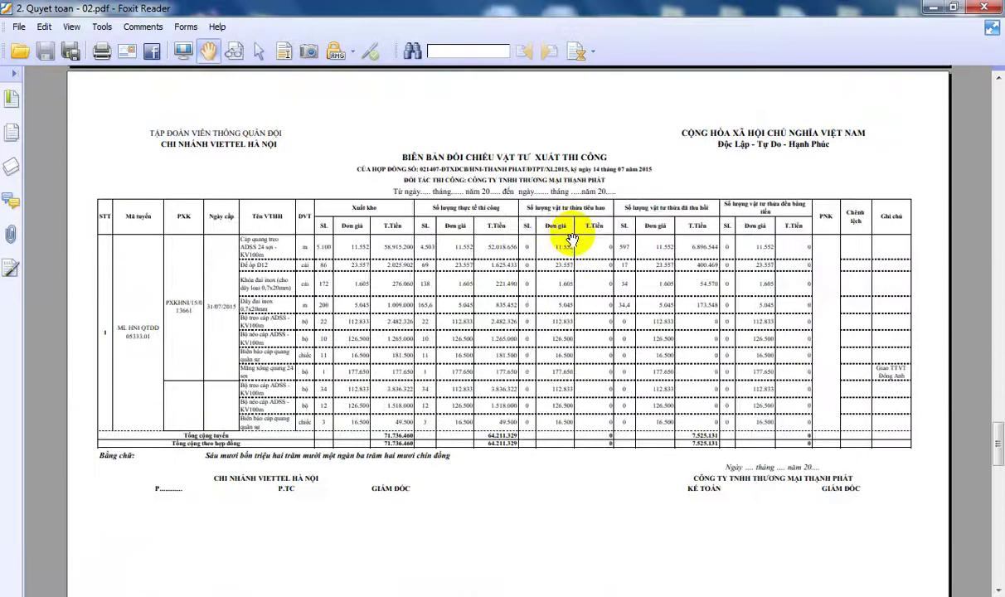
{"action": "scroll", "coordinate": [572, 307], "scroll_direction": "up", "scroll_amount": 3}
{"action": "scroll", "coordinate": [572, 308], "scroll_direction": "up", "scroll_amount": 3}
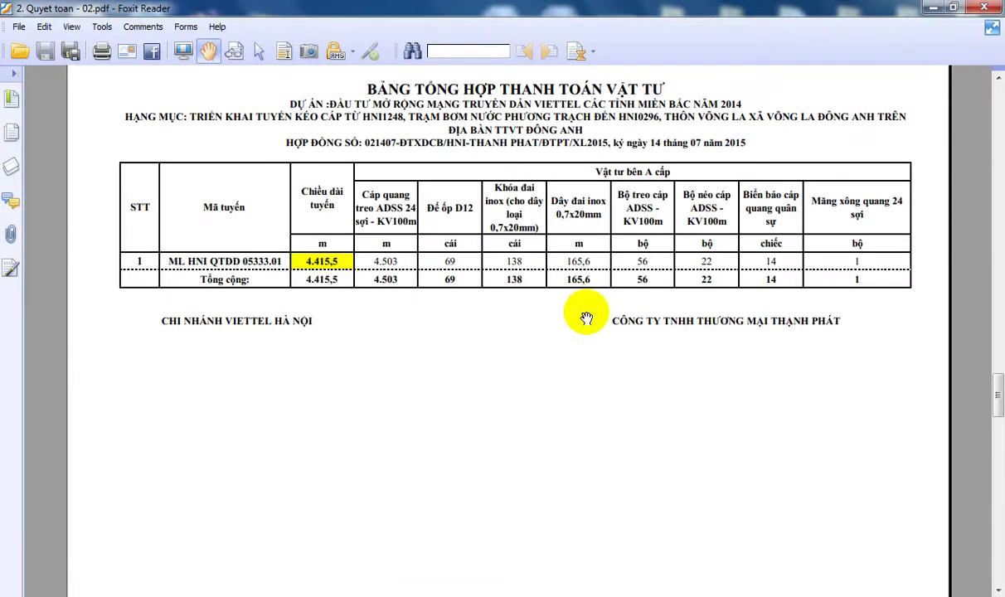
{"action": "scroll", "coordinate": [995, 373], "scroll_direction": "up", "scroll_amount": 3}
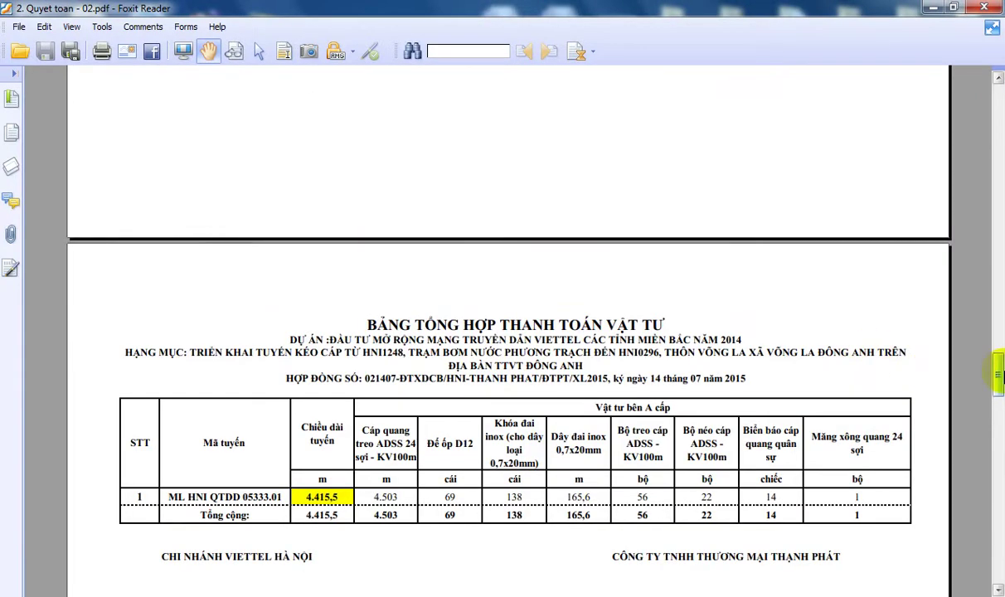
{"action": "left_click_drag", "start_coordinate": [998, 377], "coordinate": [995, 87]}
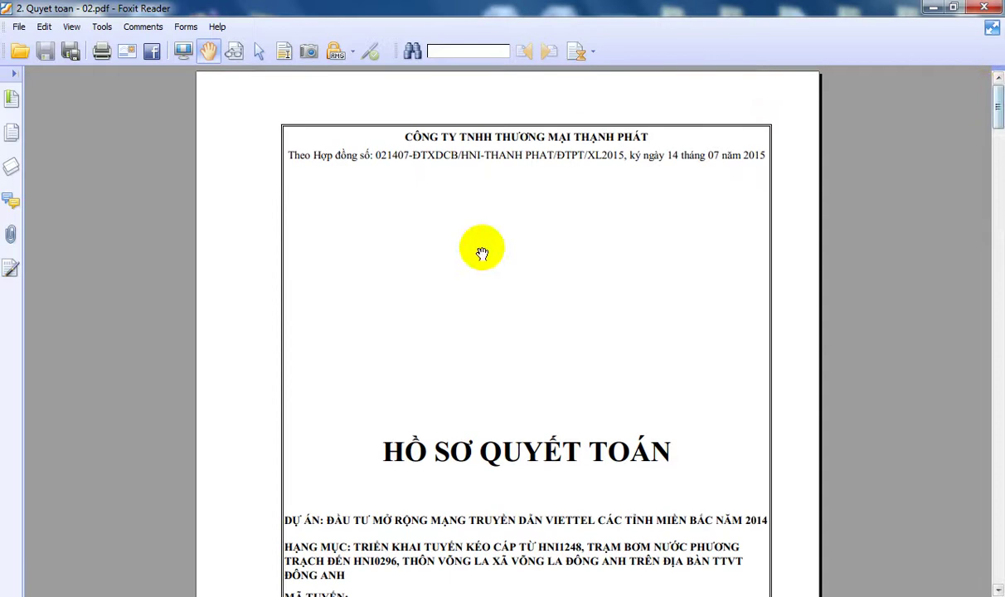
{"action": "left_click", "coordinate": [984, 9]}
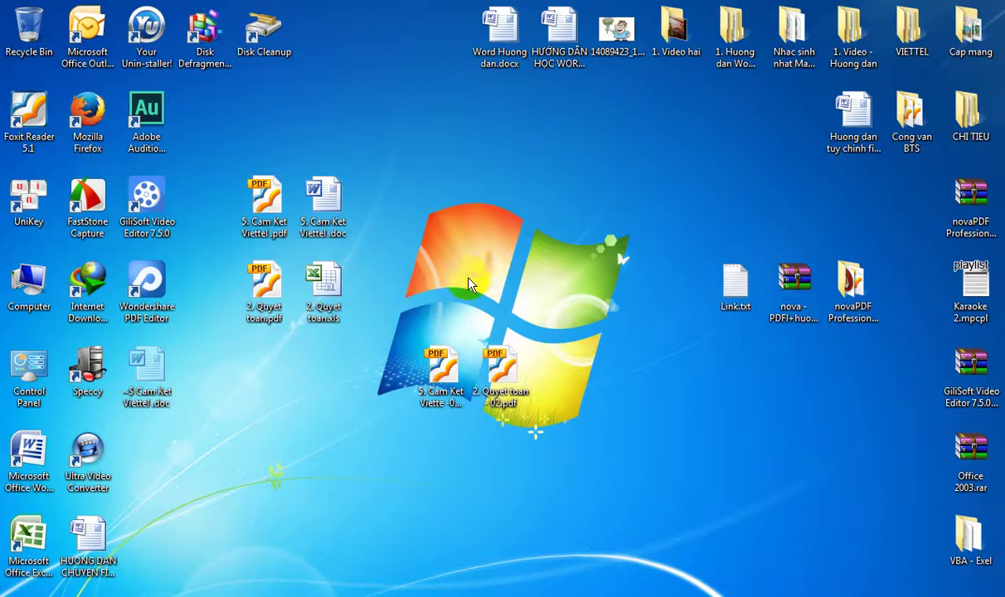
Move the two new -02 PDF icons to the desktop's top row, refreshing the desktop.
{"action": "right_click", "coordinate": [445, 169]}
{"action": "left_click", "coordinate": [486, 212]}
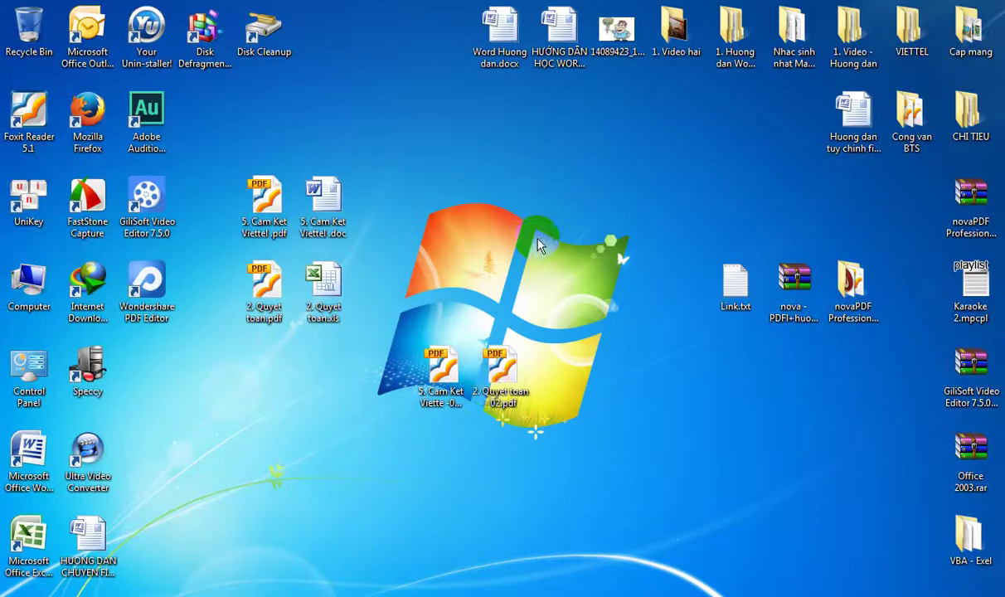
{"action": "left_click_drag", "start_coordinate": [552, 407], "coordinate": [393, 319]}
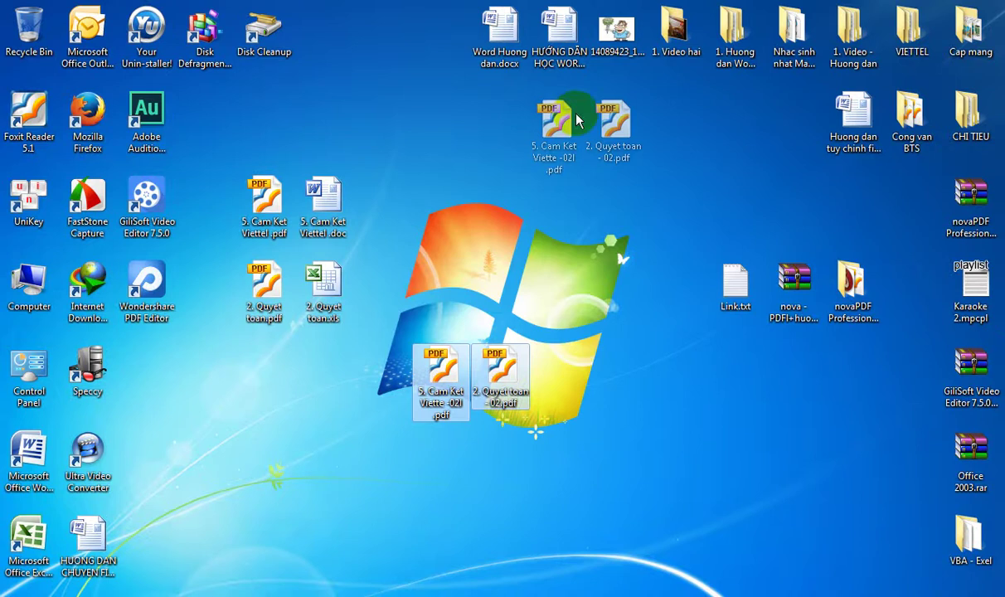
{"action": "left_click_drag", "start_coordinate": [498, 373], "coordinate": [706, 166]}
{"action": "right_click", "coordinate": [733, 186]}
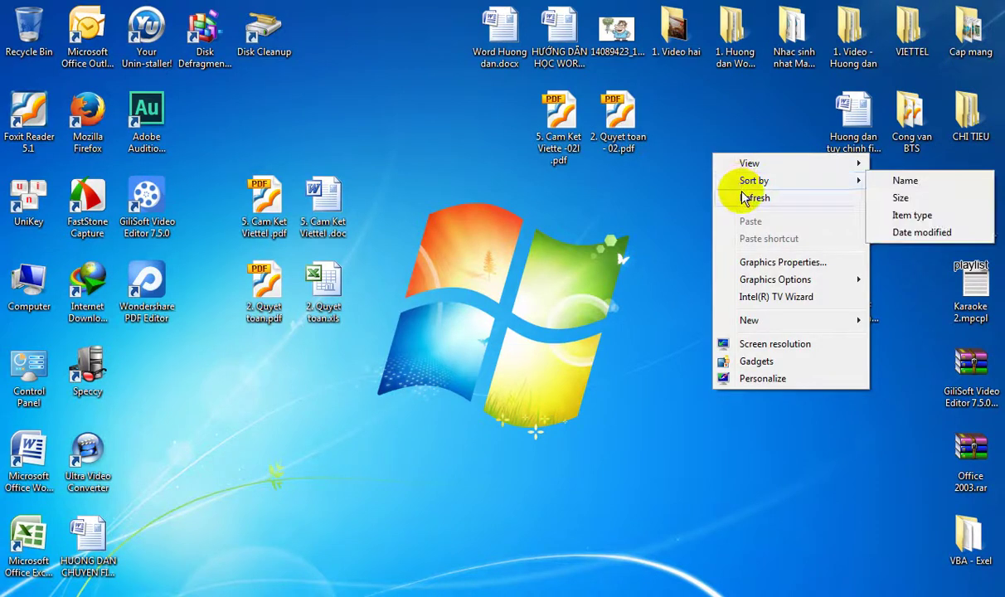
{"action": "left_click", "coordinate": [741, 195]}
{"action": "right_click", "coordinate": [748, 199]}
{"action": "left_click", "coordinate": [748, 199]}
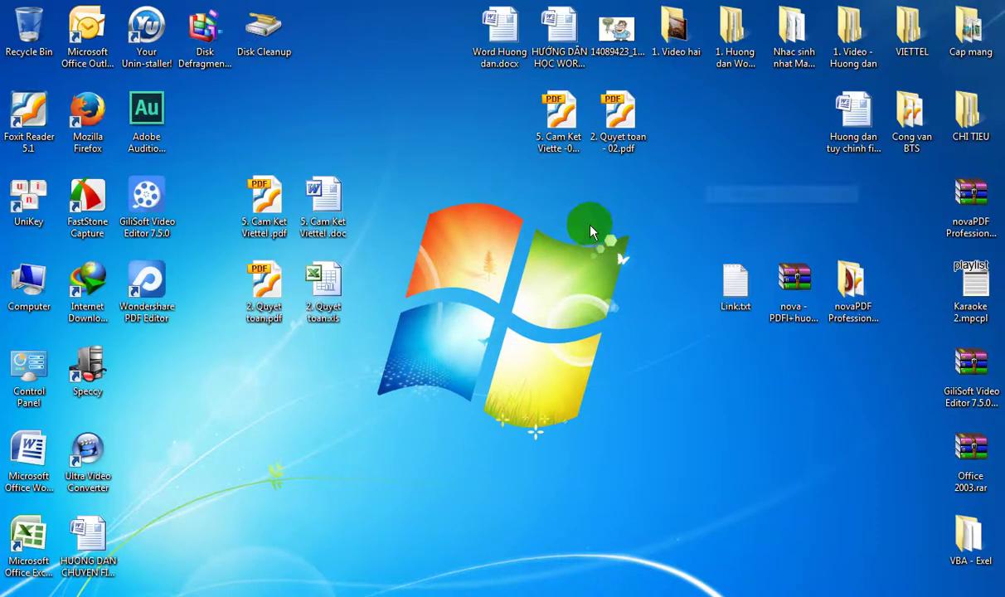
{"action": "right_click", "coordinate": [728, 146]}
{"action": "left_click", "coordinate": [750, 181]}
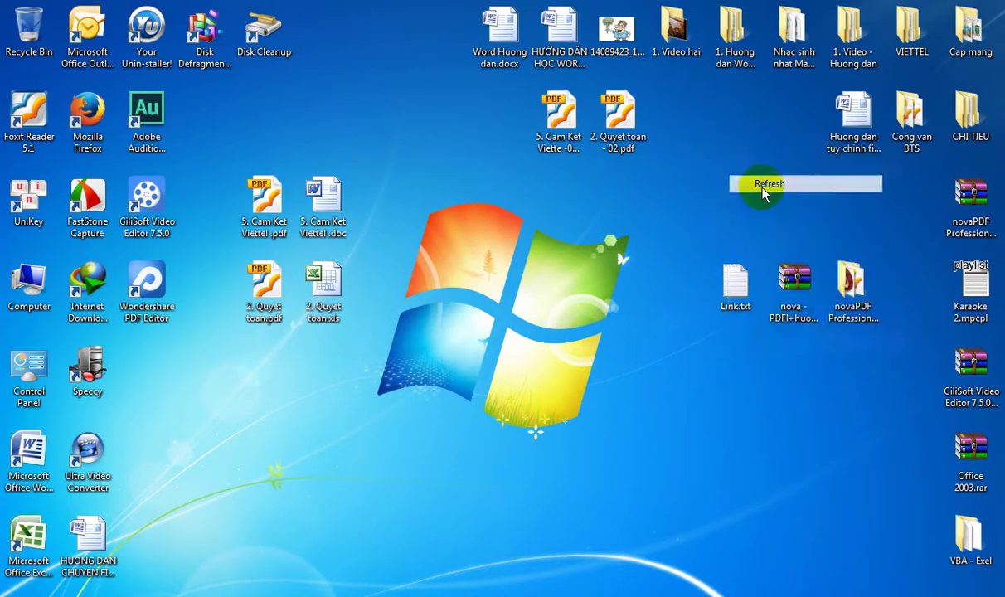
Select the Cap mang folder icon on the desktop and open it.
{"action": "left_click_drag", "start_coordinate": [753, 116], "coordinate": [599, 43]}
{"action": "left_click", "coordinate": [664, 261]}
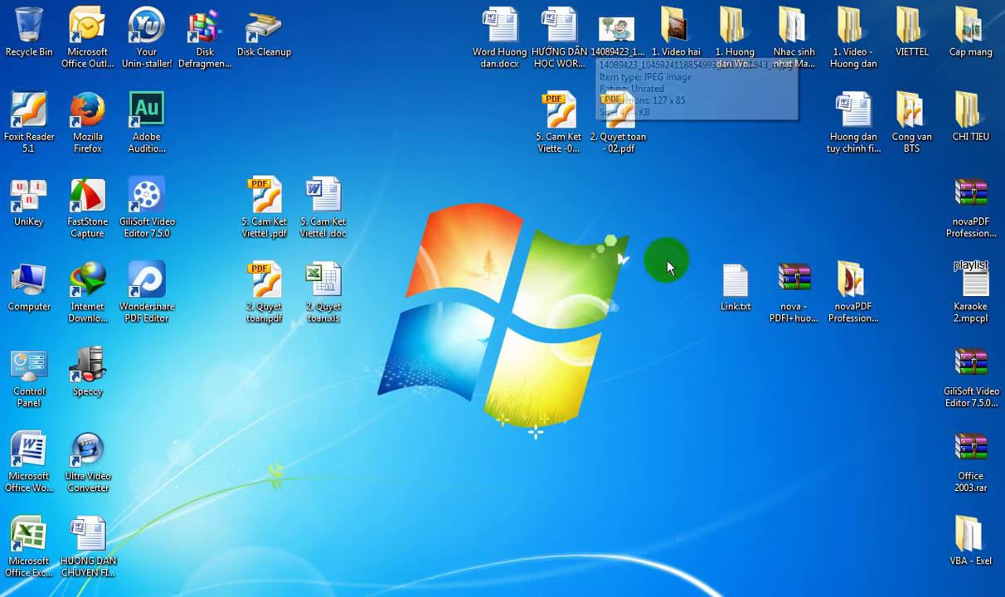
{"action": "left_click", "coordinate": [854, 120]}
{"action": "left_click", "coordinate": [962, 37]}
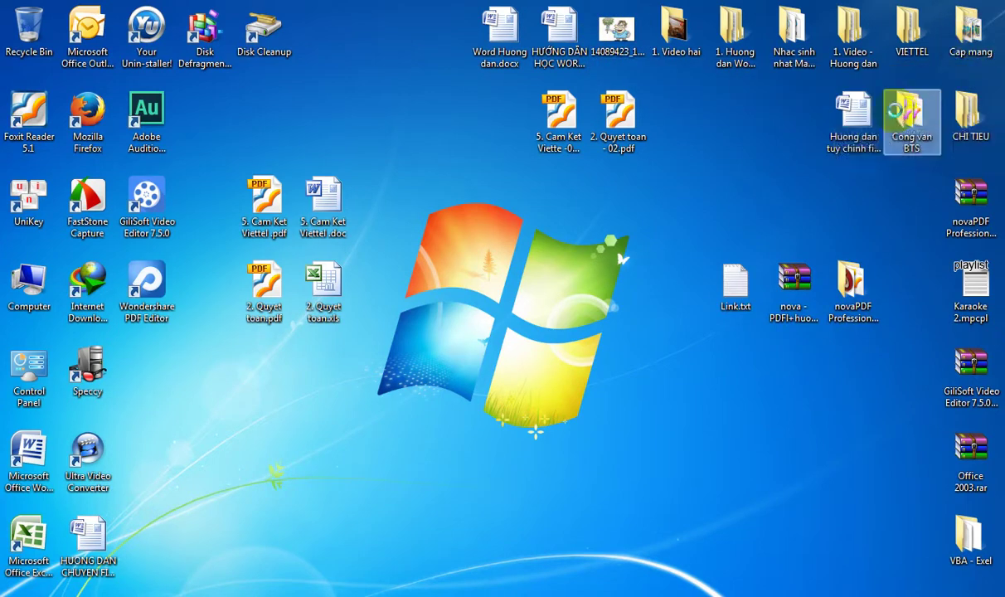
{"action": "key", "text": "Return"}
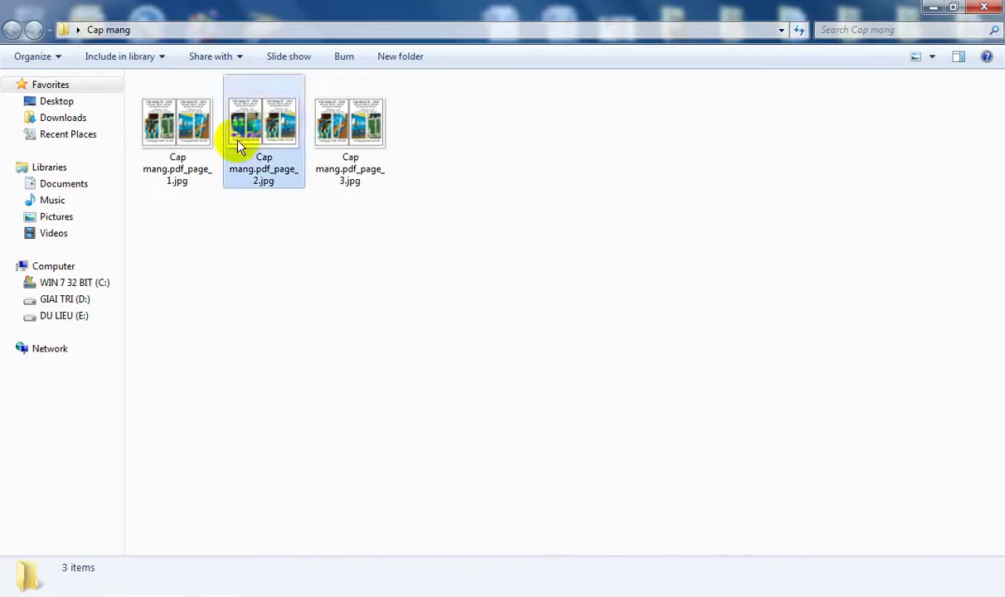
Preview Cap mang.pdf_page_1.jpg from the Cap mang folder in Windows Photo Viewer.
{"action": "left_click", "coordinate": [213, 168]}
{"action": "left_click", "coordinate": [325, 220]}
{"action": "left_click", "coordinate": [177, 155]}
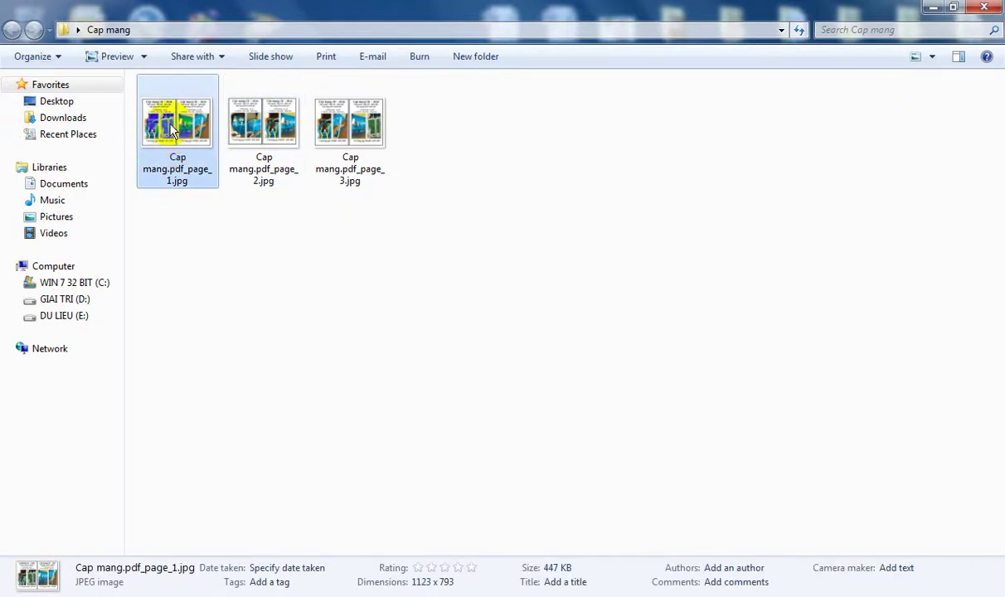
{"action": "right_click", "coordinate": [170, 124]}
{"action": "left_click", "coordinate": [207, 135]}
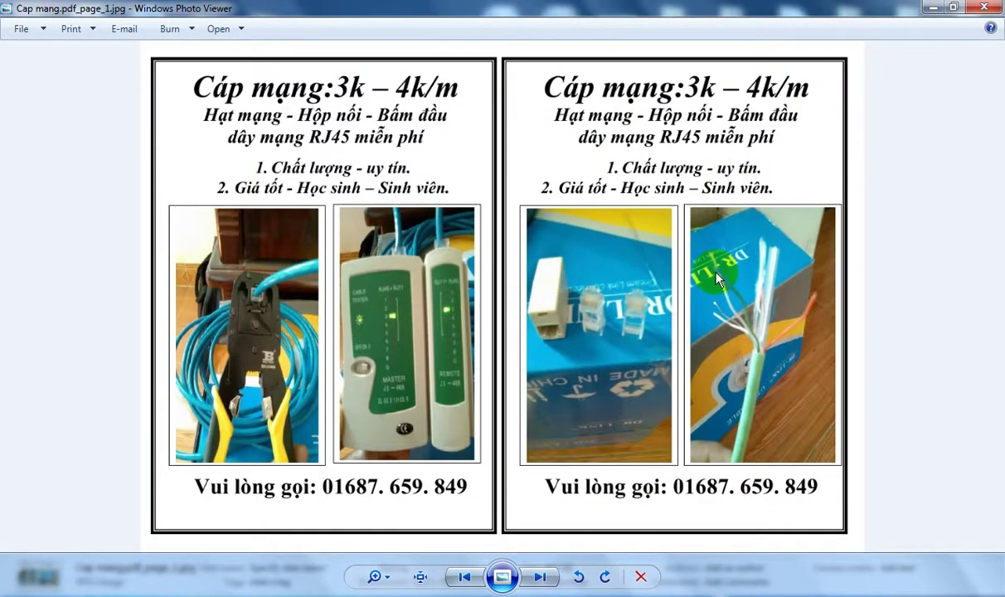
Set up the photo print with the A4 Full page photo layout and Fit picture to frame on.
{"action": "key", "text": "ctrl+p"}
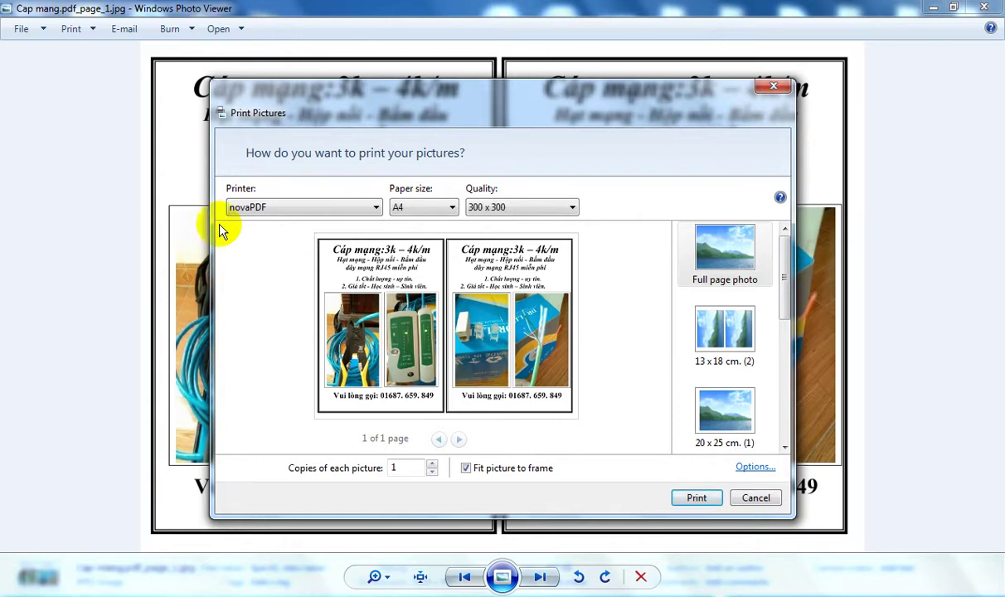
{"action": "left_click_drag", "start_coordinate": [414, 111], "coordinate": [306, 73]}
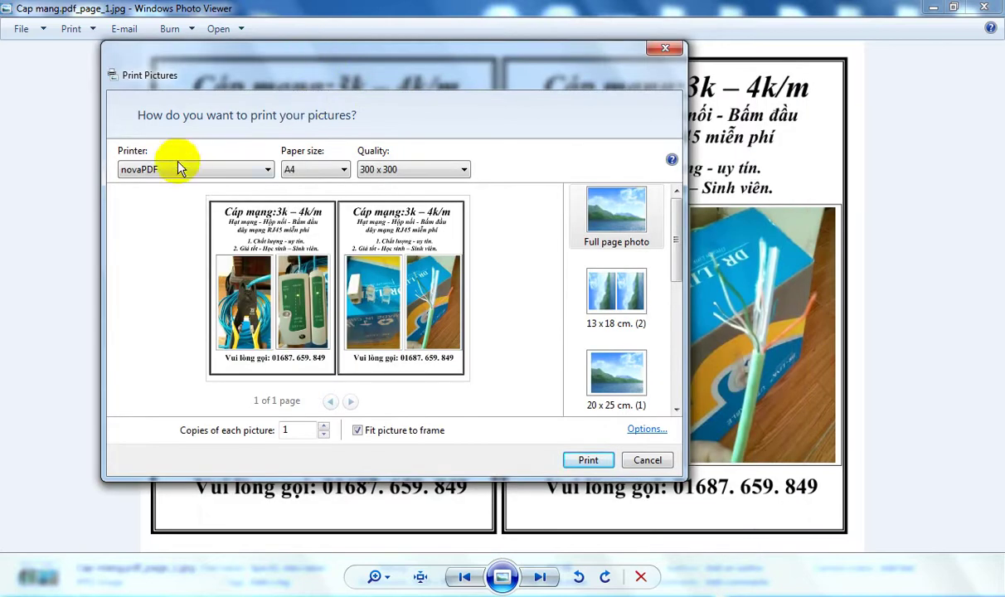
{"action": "left_click", "coordinate": [616, 247]}
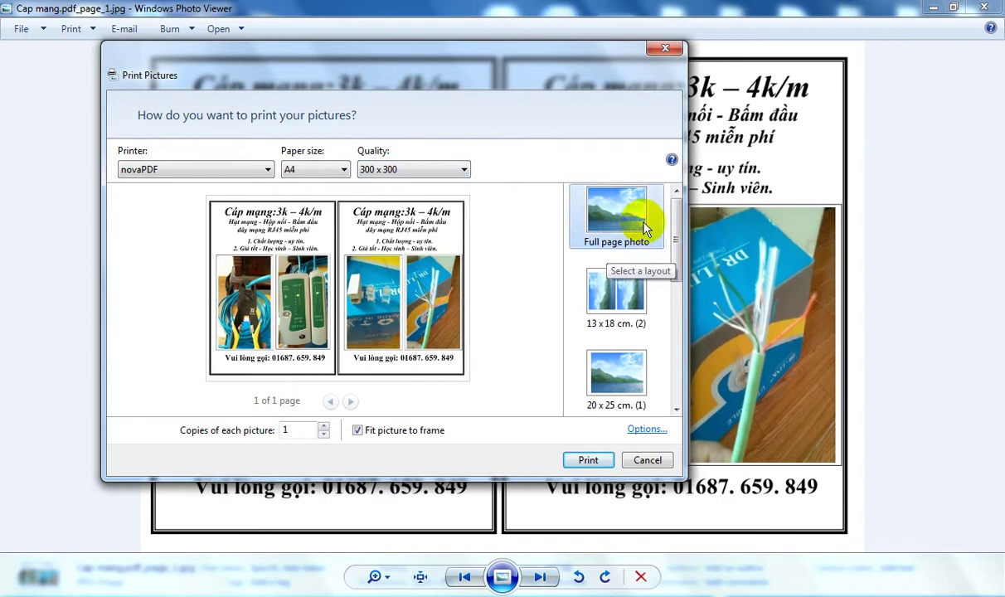
{"action": "mouse_move", "coordinate": [678, 239]}
{"action": "left_mouse_down"}
{"action": "mouse_move", "coordinate": [707, 381]}
{"action": "mouse_move", "coordinate": [655, 213]}
{"action": "left_mouse_up"}
{"action": "left_click", "coordinate": [624, 286]}
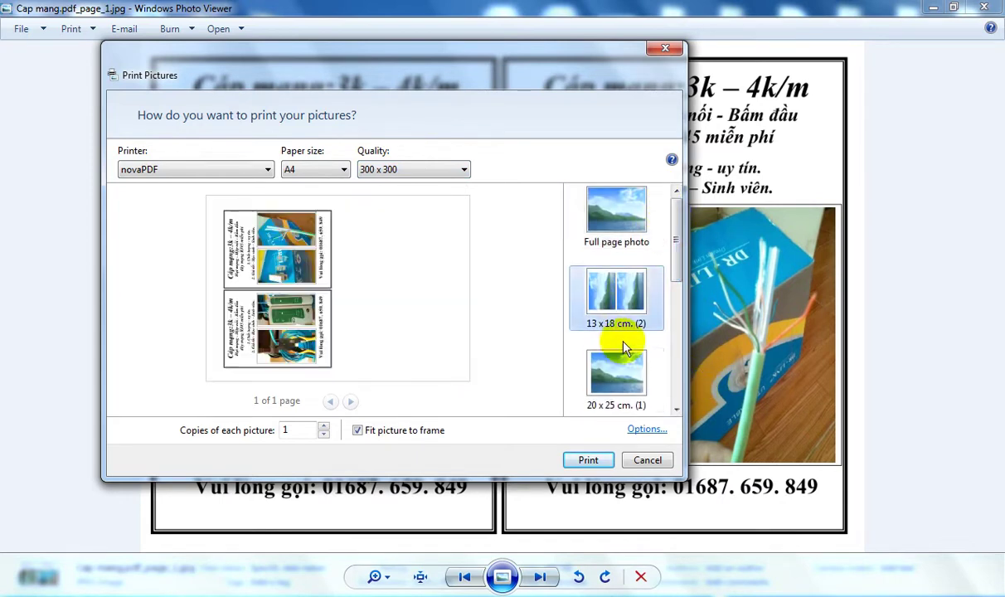
{"action": "left_click", "coordinate": [615, 386]}
{"action": "left_click", "coordinate": [621, 240]}
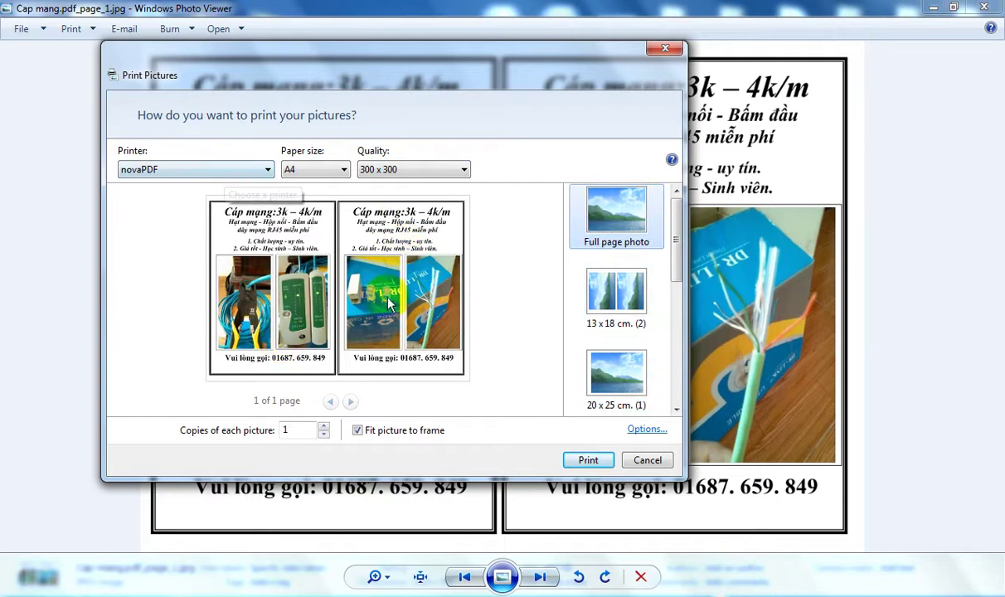
{"action": "left_click", "coordinate": [358, 431]}
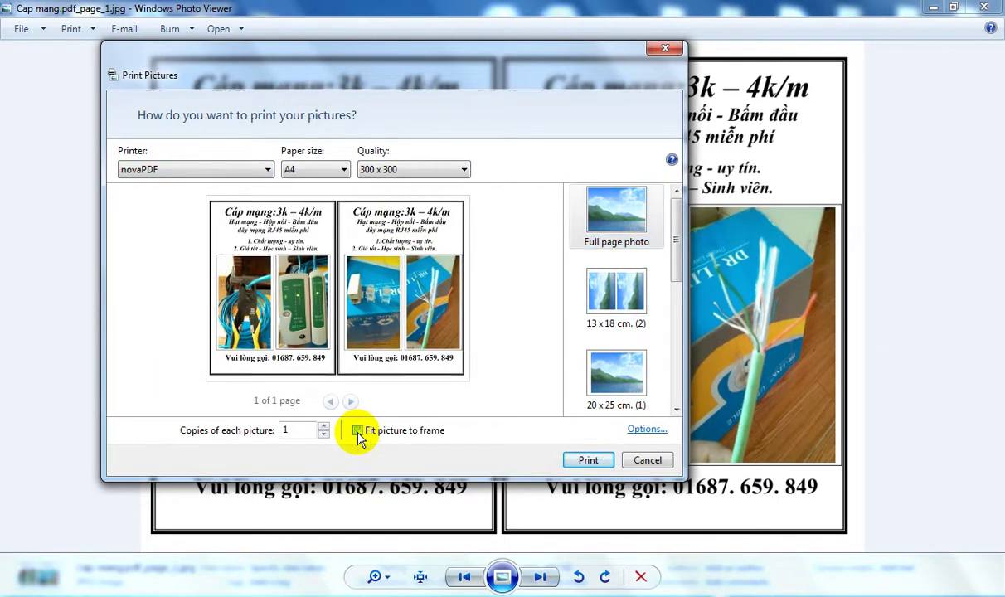
{"action": "left_click", "coordinate": [358, 430]}
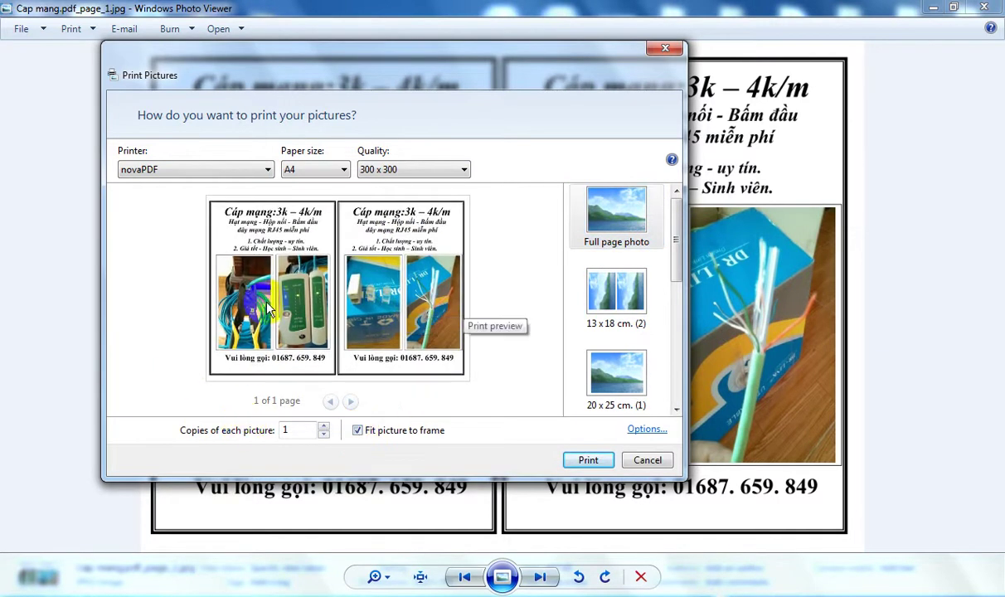
Print the photo to novaPDF, saving Full page photo.pdf on the Desktop.
{"action": "left_click", "coordinate": [646, 429]}
{"action": "left_click", "coordinate": [511, 342]}
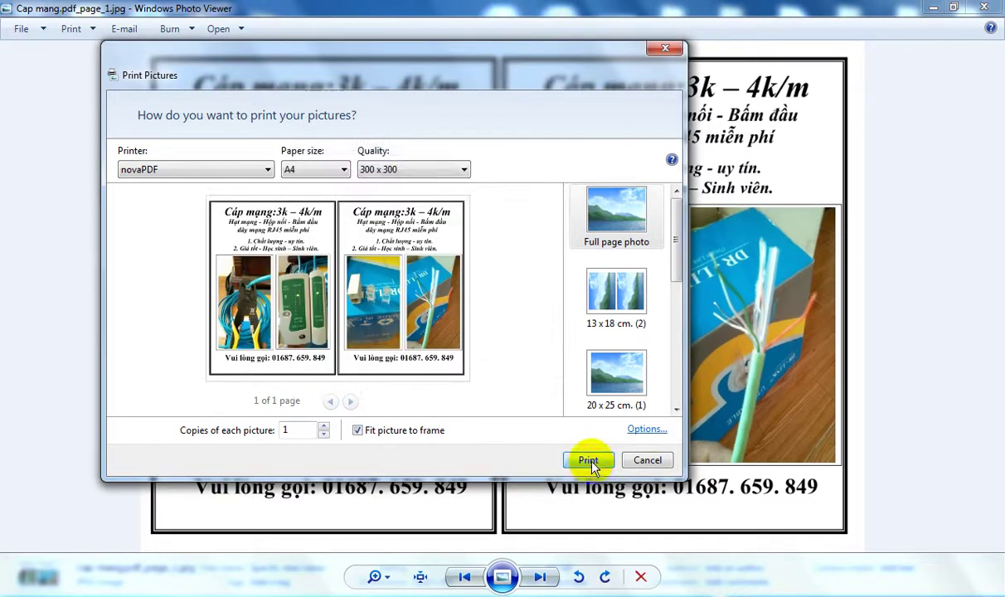
{"action": "left_click", "coordinate": [588, 460]}
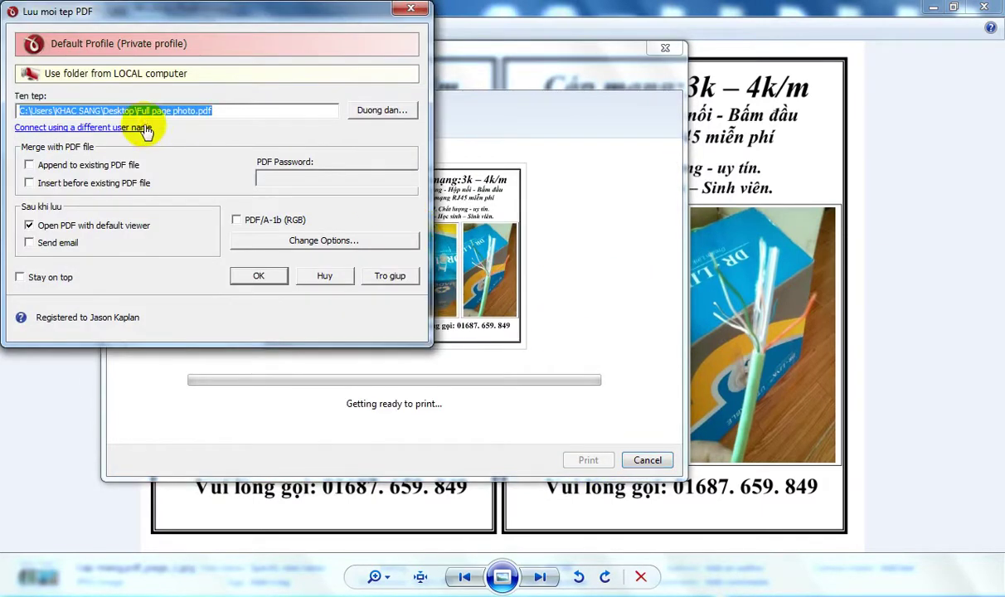
{"action": "left_click", "coordinate": [260, 277]}
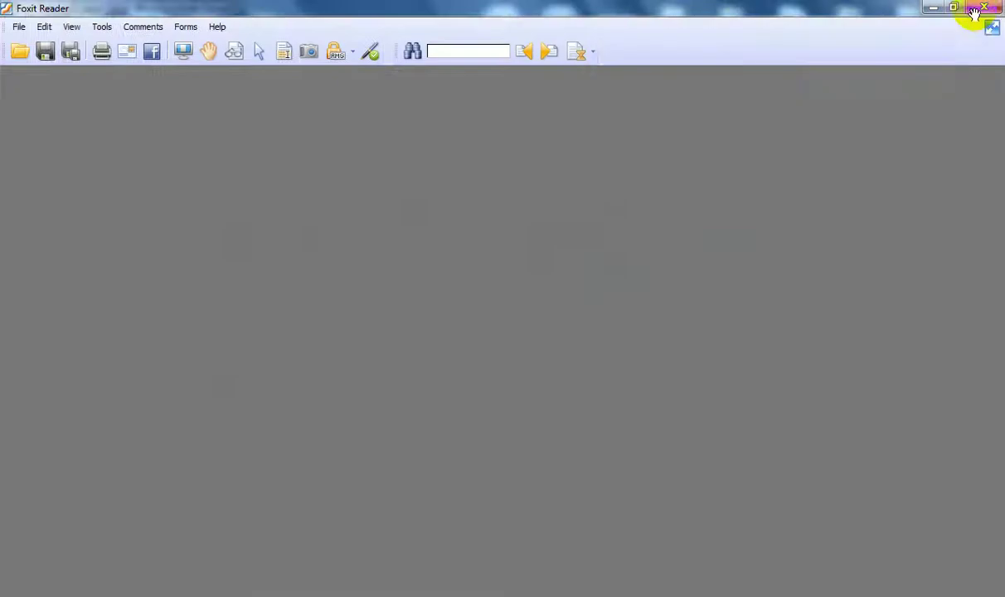
Close the PDF that opened after printing and show the desktop.
{"action": "left_click", "coordinate": [986, 8]}
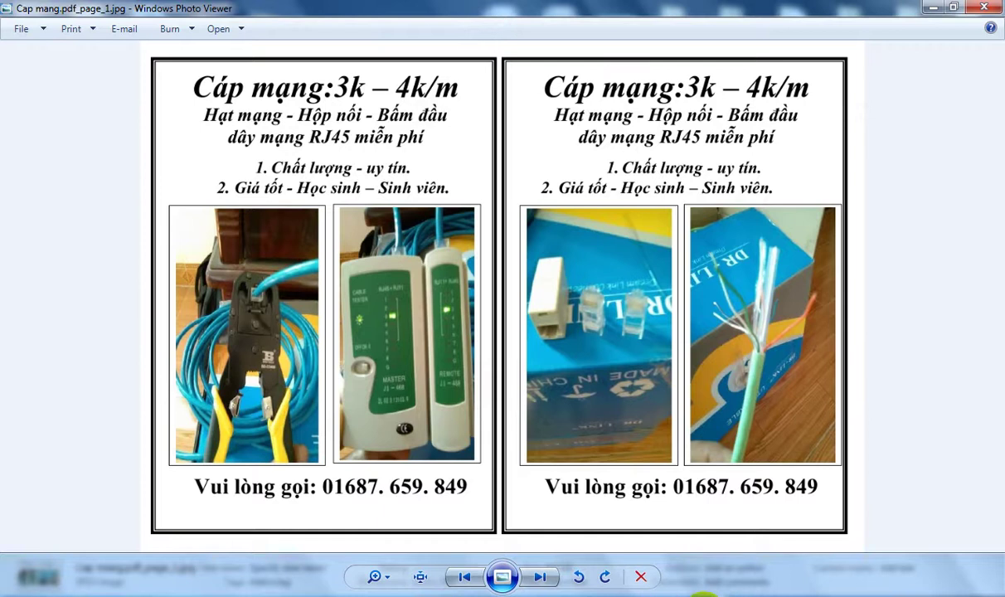
{"action": "right_click", "coordinate": [705, 594]}
{"action": "left_click", "coordinate": [730, 538]}
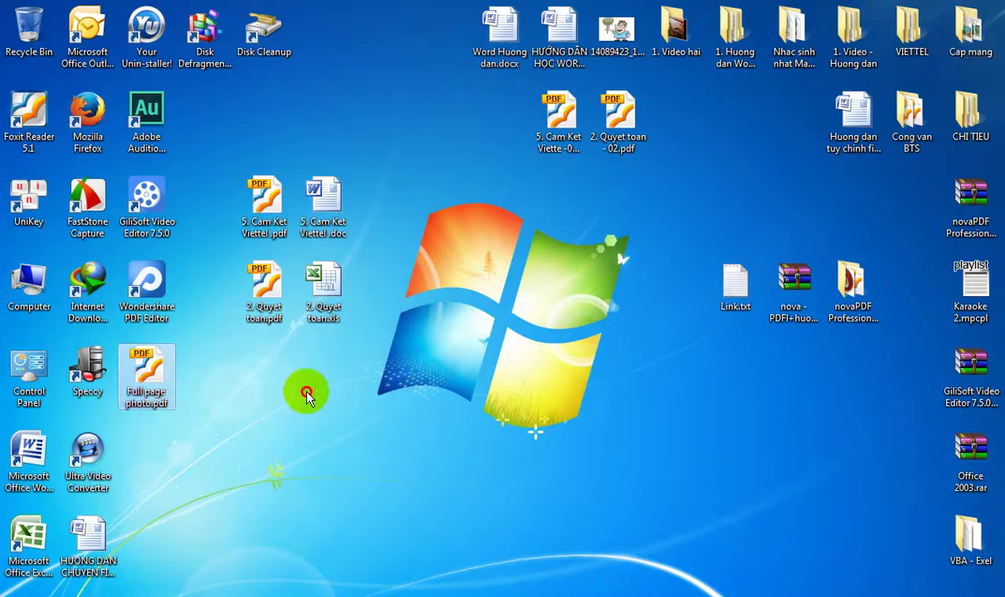
Move Full page photo.pdf toward the desktop centre and open it in Foxit Reader.
{"action": "left_click_drag", "start_coordinate": [307, 396], "coordinate": [319, 398]}
{"action": "right_click", "coordinate": [348, 377]}
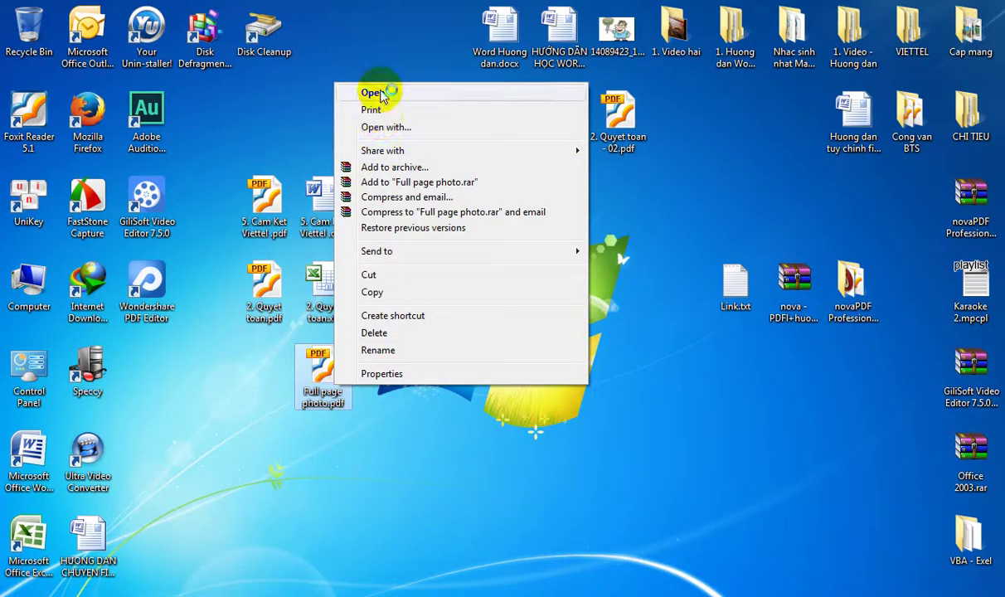
{"action": "left_click", "coordinate": [370, 89]}
Scroll through Full page photo.pdf to check both cable flyers, then close Foxit Reader.
{"action": "scroll", "coordinate": [562, 282], "scroll_direction": "down", "scroll_amount": 2}
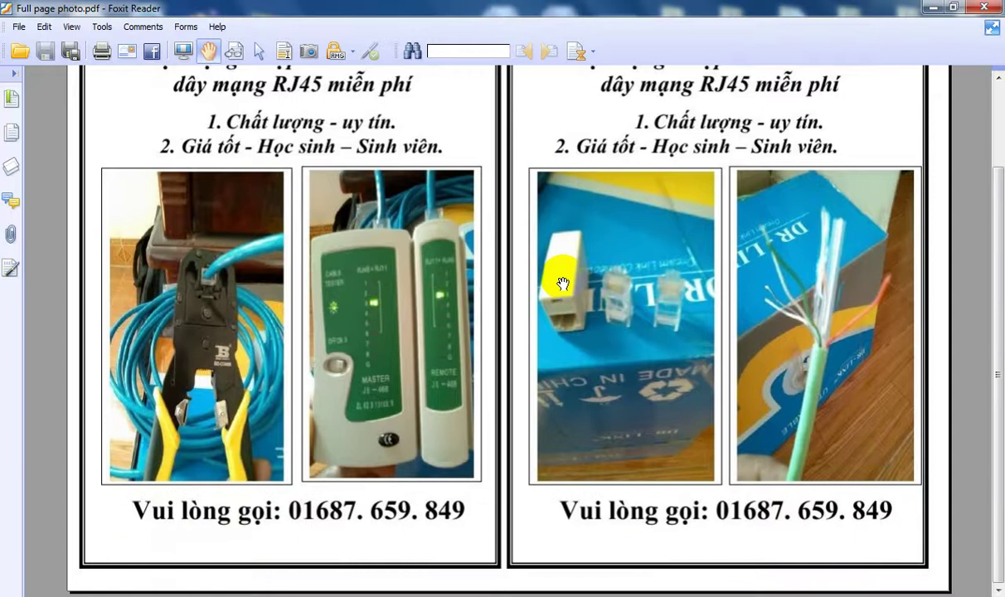
{"action": "scroll", "coordinate": [563, 282], "scroll_direction": "up", "scroll_amount": 2}
{"action": "scroll", "coordinate": [572, 286], "scroll_direction": "down", "scroll_amount": 2, "text": "ctrl"}
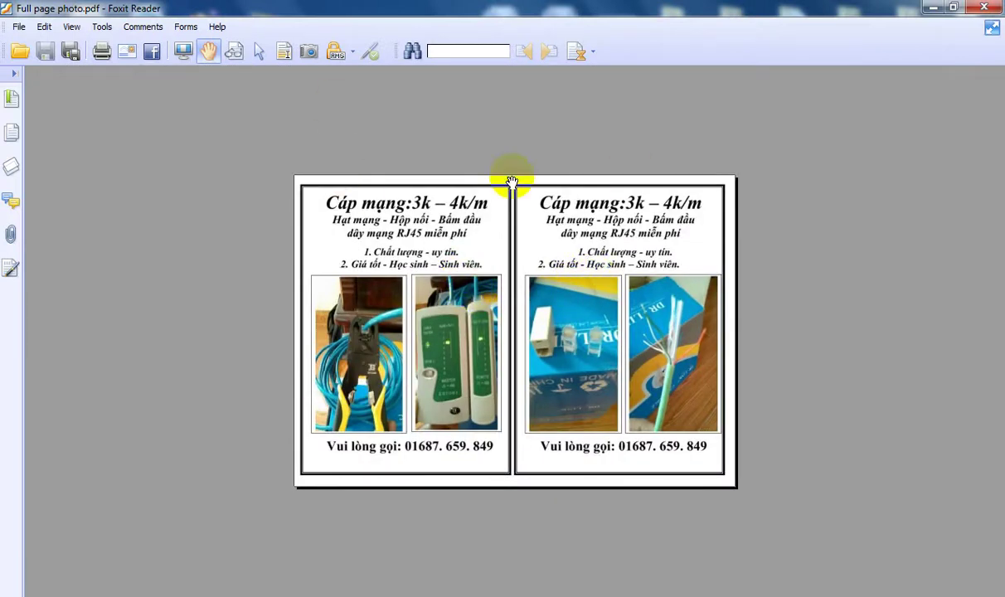
{"action": "scroll", "coordinate": [531, 298], "scroll_direction": "up", "scroll_amount": 3}
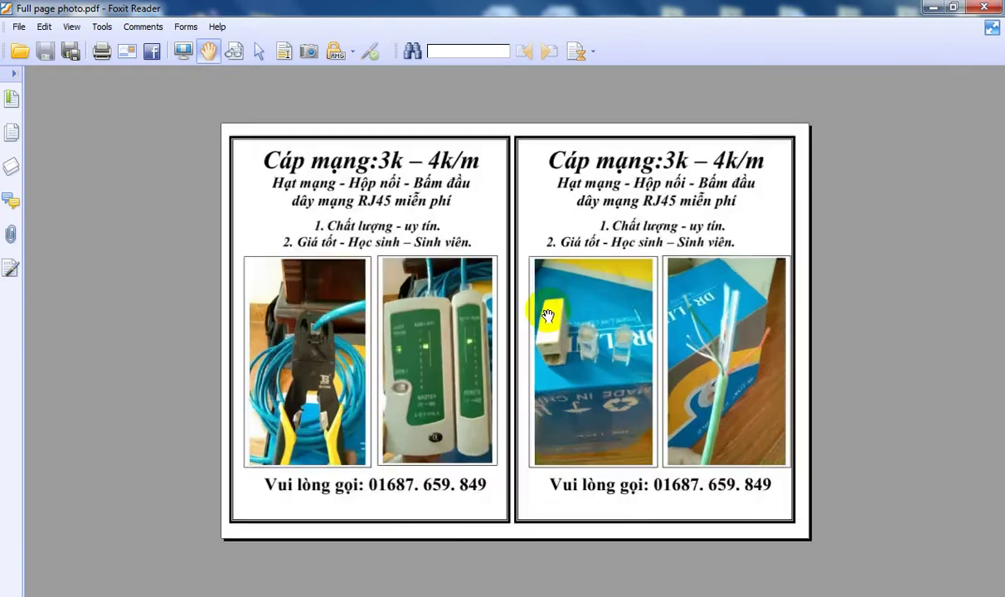
{"action": "scroll", "coordinate": [531, 294], "scroll_direction": "down", "scroll_amount": 3}
{"action": "scroll", "coordinate": [378, 108], "scroll_direction": "down", "scroll_amount": 3}
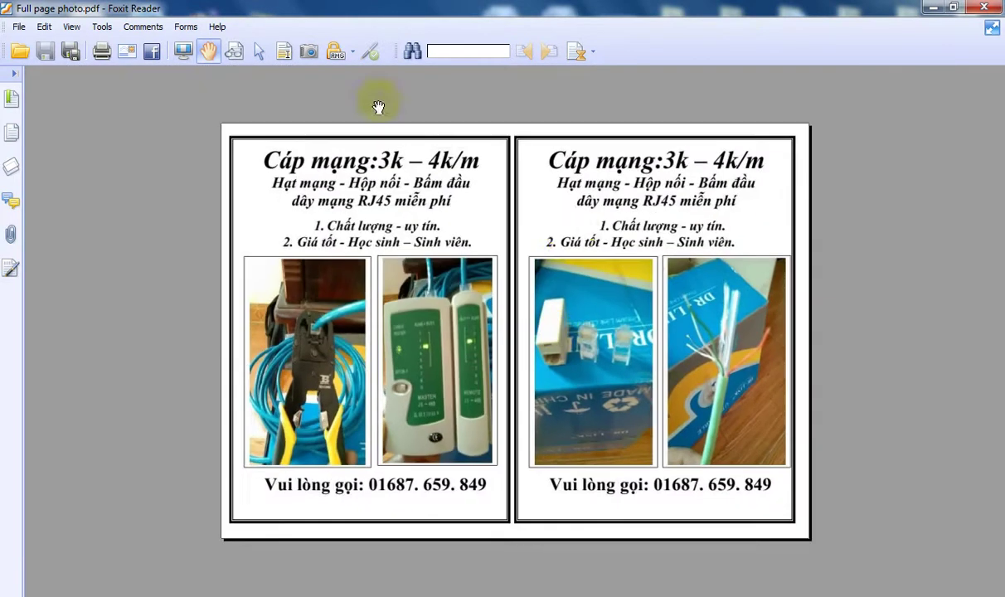
{"action": "left_click", "coordinate": [618, 360]}
{"action": "left_click", "coordinate": [993, 10]}
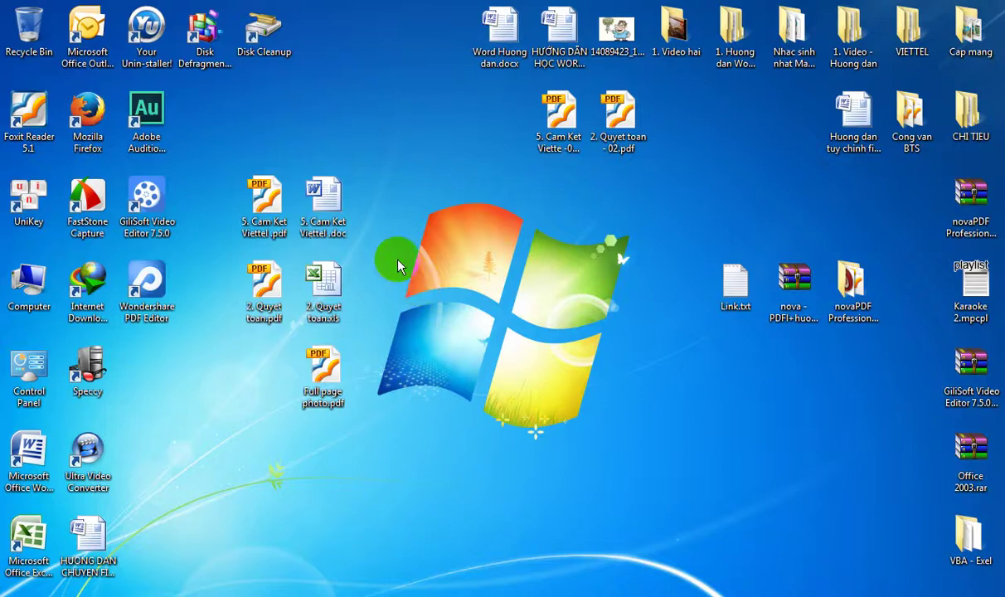
Refresh the desktop several times.
{"action": "right_click", "coordinate": [408, 186]}
{"action": "left_click", "coordinate": [459, 229]}
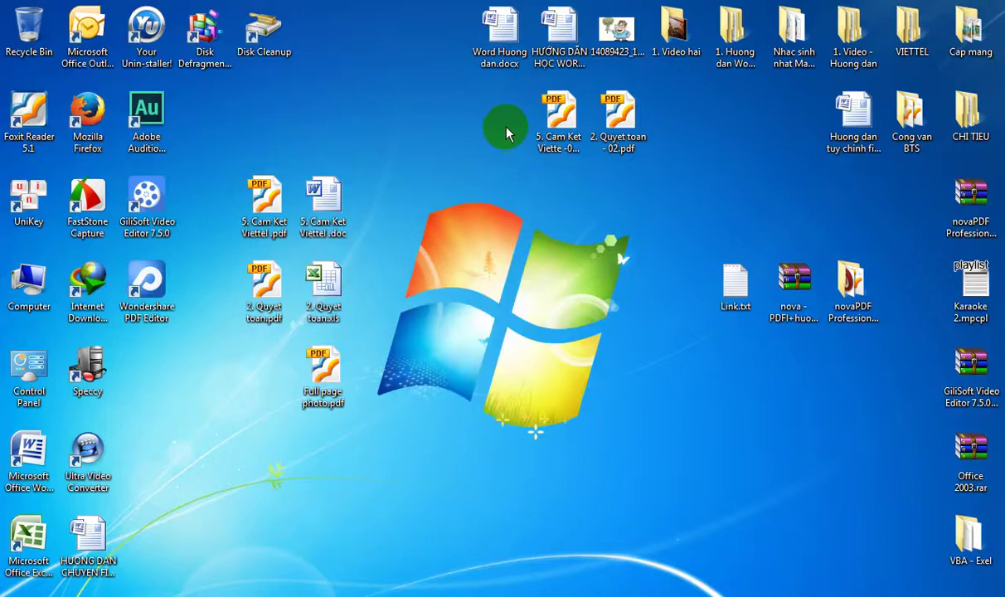
{"action": "right_click", "coordinate": [407, 116]}
{"action": "left_click", "coordinate": [458, 156]}
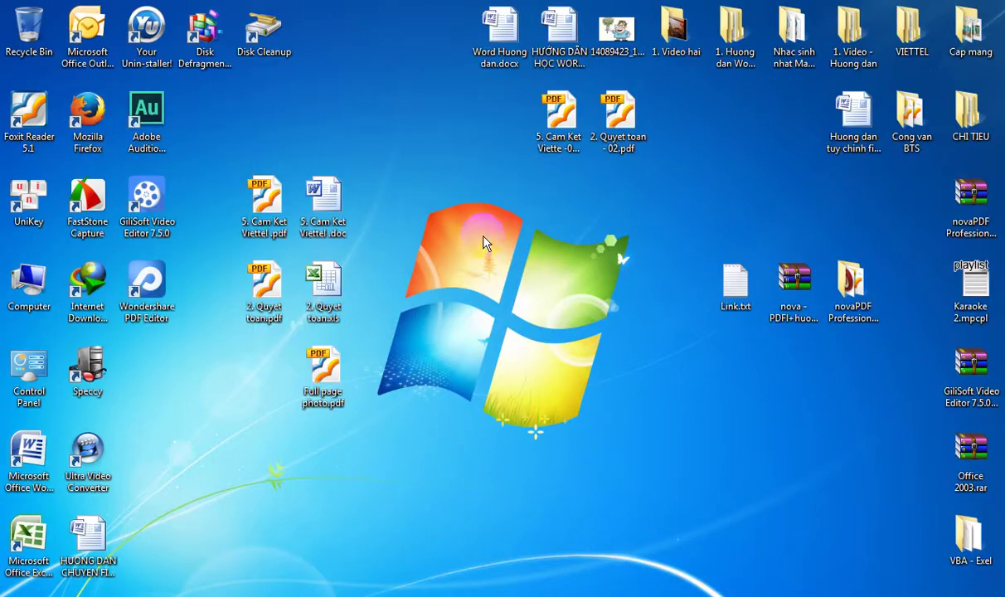
{"action": "right_click", "coordinate": [720, 170]}
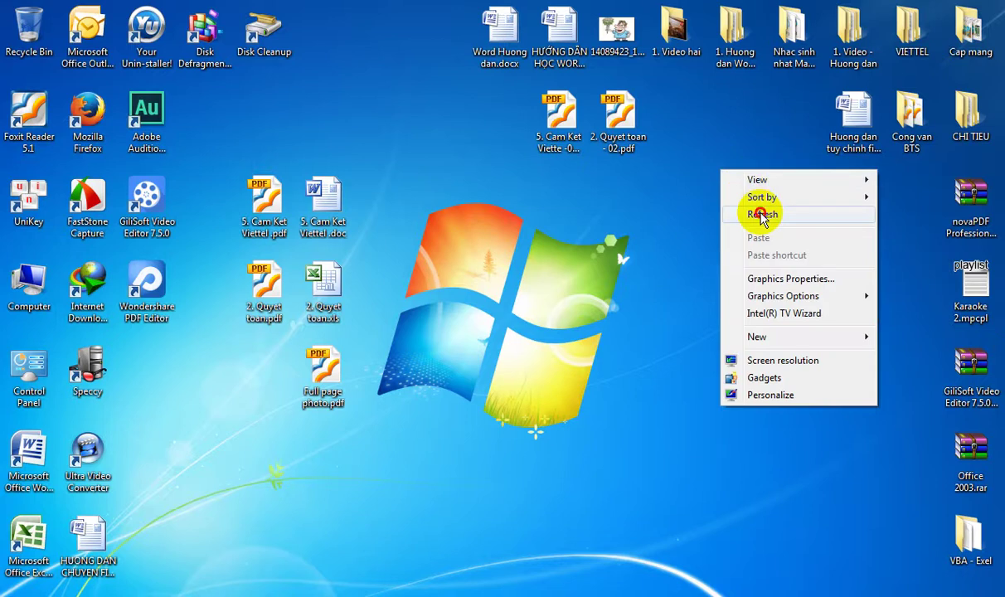
{"action": "left_click", "coordinate": [761, 214]}
{"action": "right_click", "coordinate": [407, 126]}
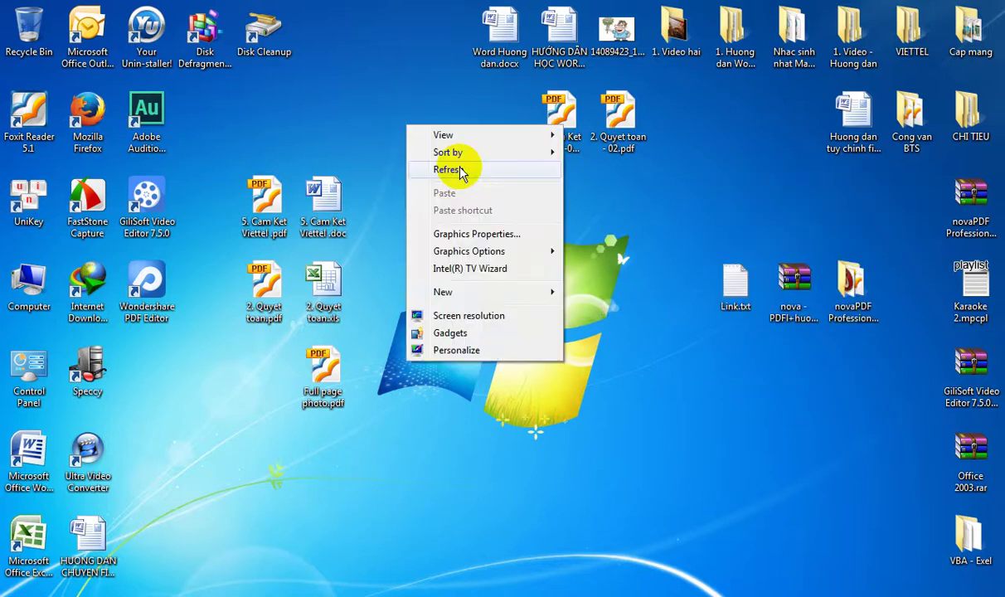
{"action": "left_click", "coordinate": [462, 170]}
{"action": "right_click", "coordinate": [404, 95]}
{"action": "left_click", "coordinate": [452, 139]}
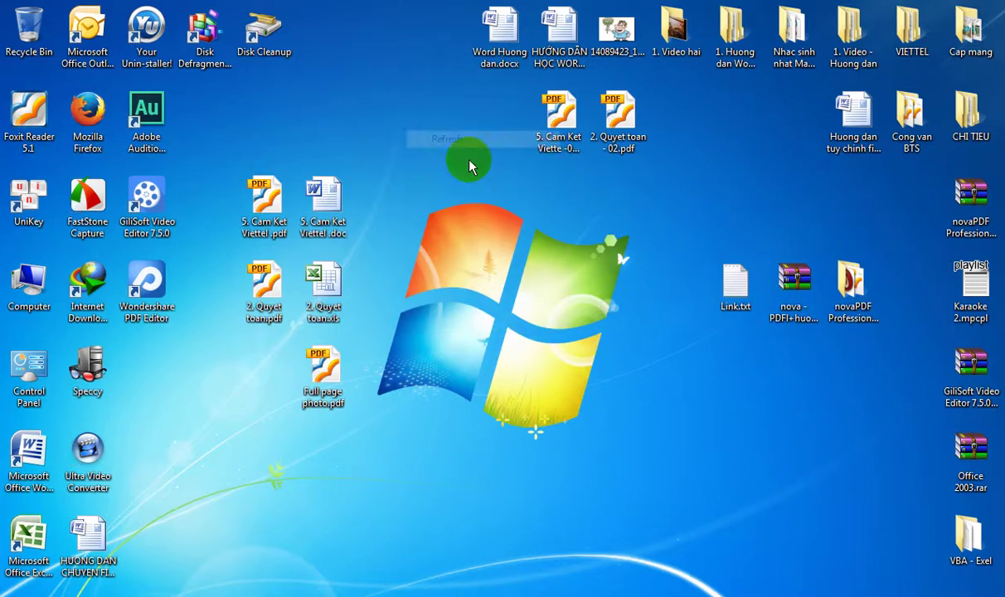
{"action": "right_click", "coordinate": [689, 156]}
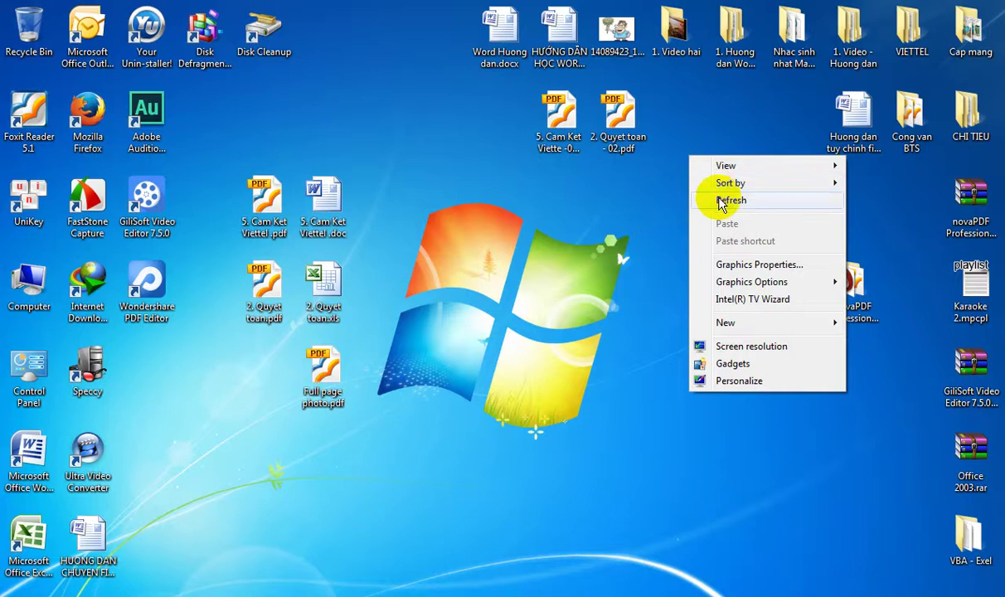
{"action": "left_click", "coordinate": [721, 202]}
{"action": "left_click", "coordinate": [517, 278]}
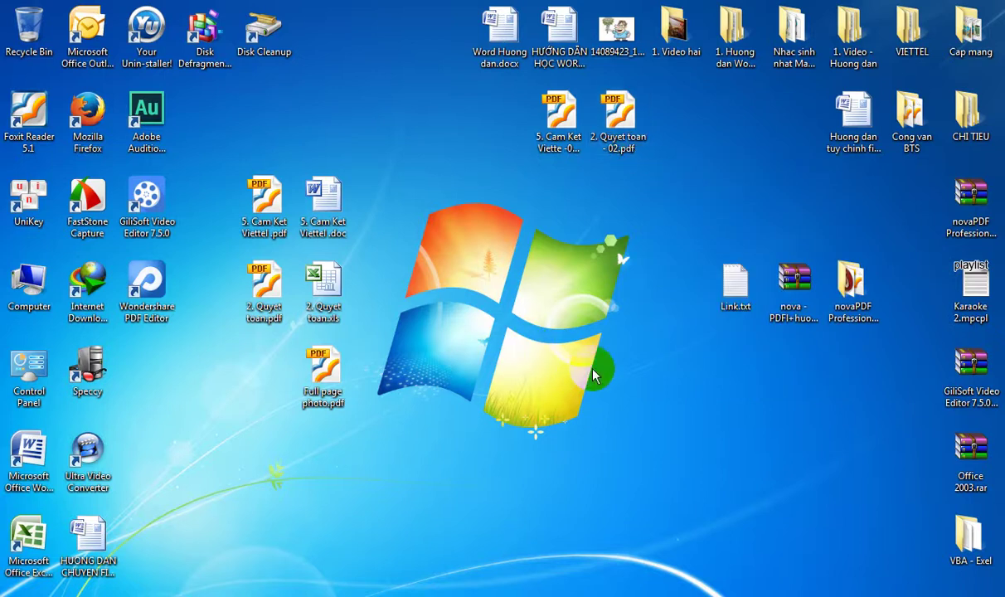
{"action": "right_click", "coordinate": [737, 158]}
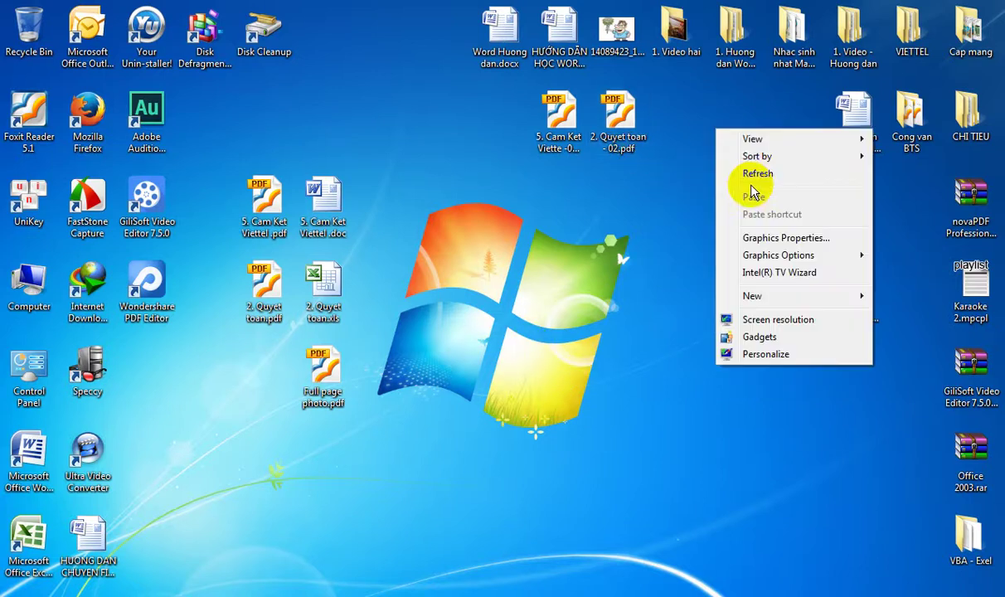
{"action": "left_click", "coordinate": [755, 172]}
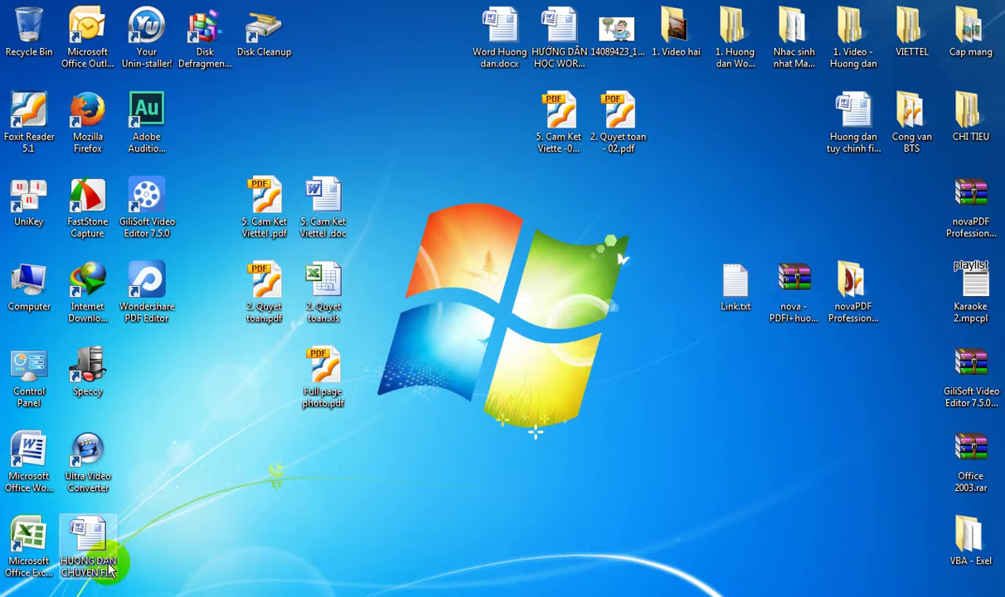
Move the HUONG DAN docx icon beside Full page photo.pdf and refresh the desktop.
{"action": "left_click_drag", "start_coordinate": [89, 580], "coordinate": [315, 365]}
{"action": "right_click", "coordinate": [359, 97]}
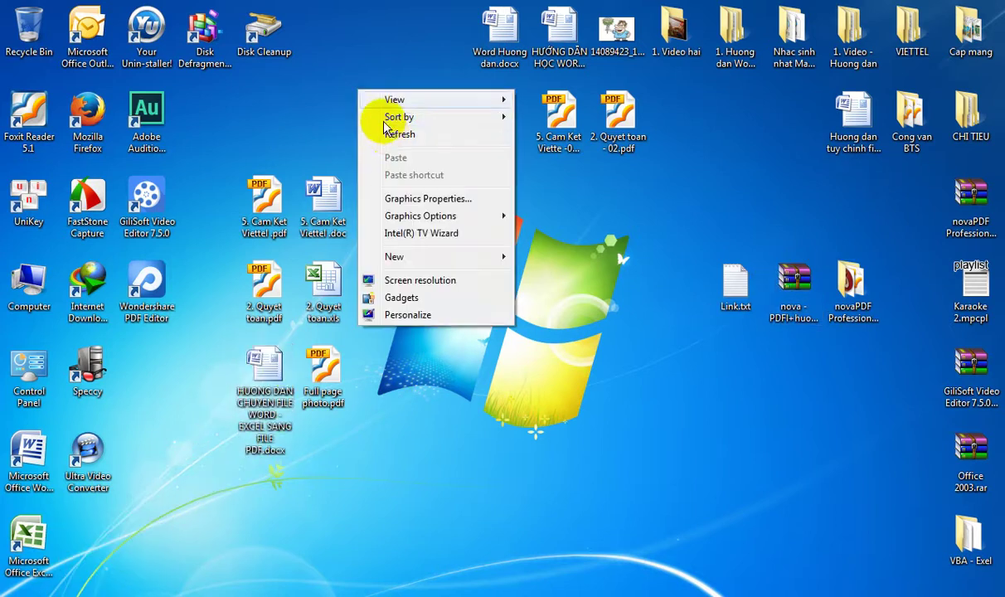
{"action": "left_click", "coordinate": [386, 135]}
{"action": "left_click", "coordinate": [17, 587]}
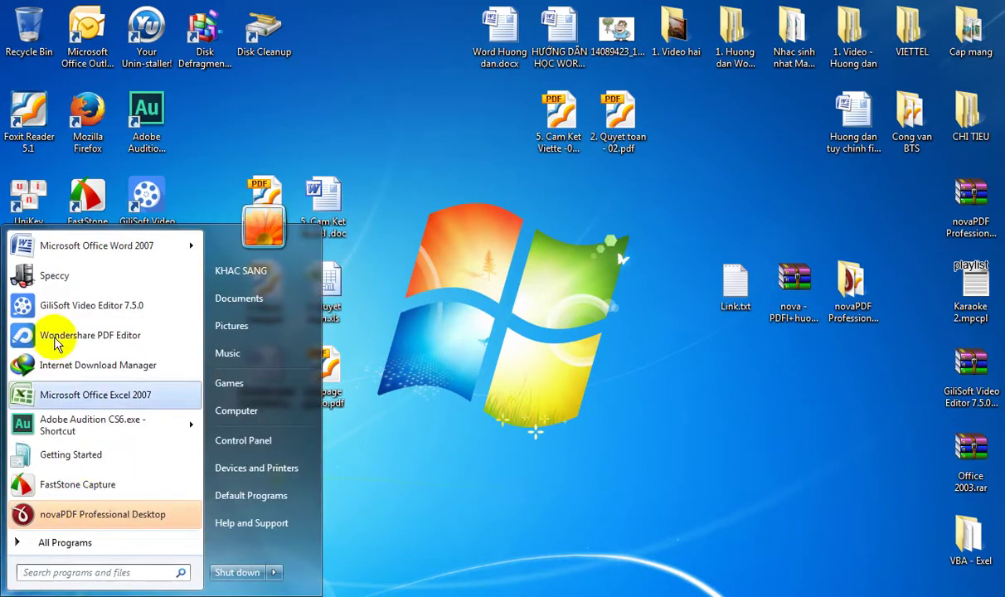
Launch Your Uninstaller! from All Programs > Your Uninstaller! 7.
{"action": "left_click", "coordinate": [66, 542]}
{"action": "scroll", "coordinate": [70, 456], "scroll_direction": "down", "scroll_amount": 4}
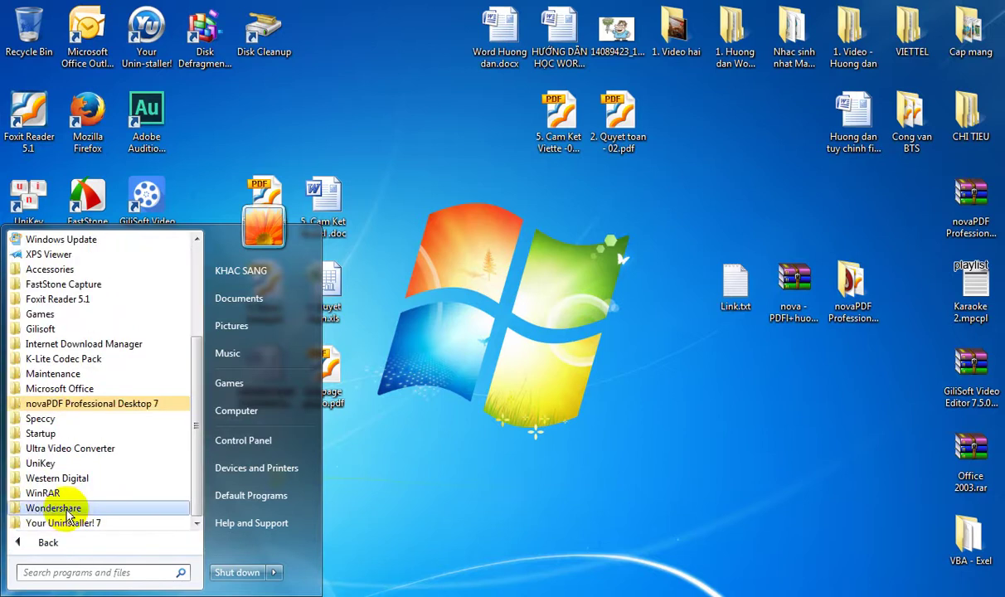
{"action": "left_click", "coordinate": [75, 521]}
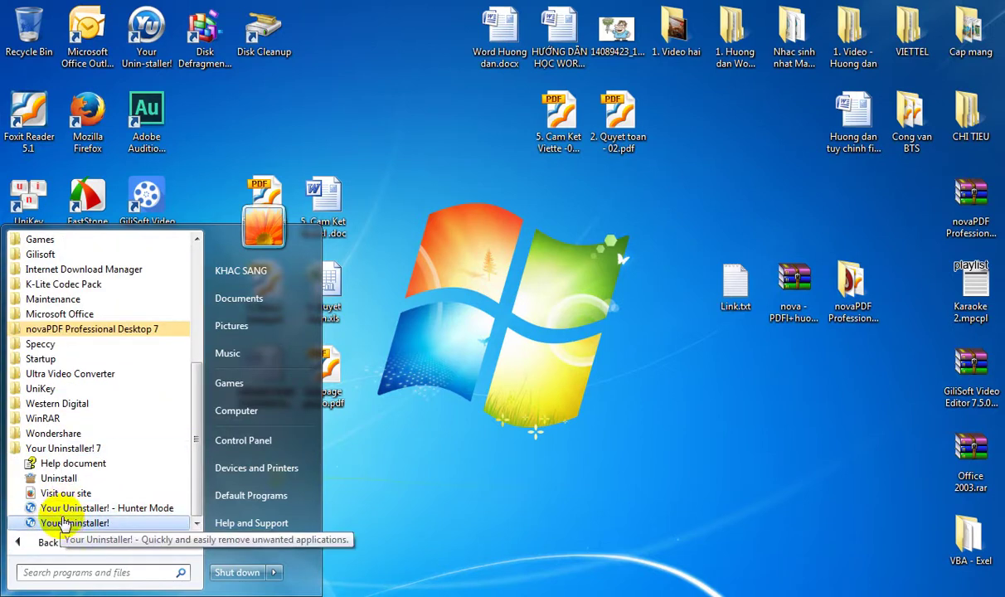
{"action": "left_click", "coordinate": [63, 524]}
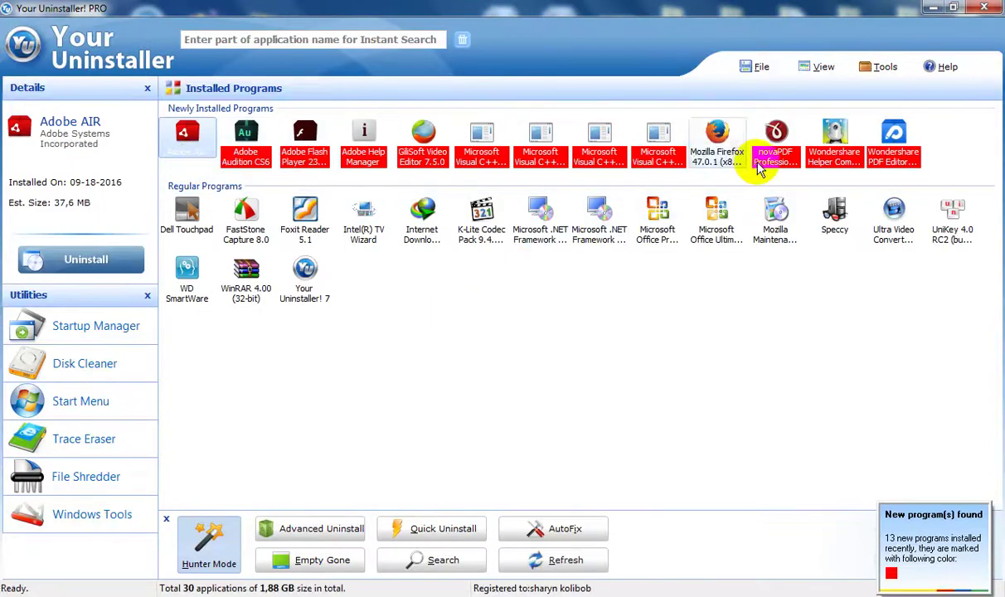
Select novaPDF Professional Desktop 7.3 among newly installed programs and start its uninstall.
{"action": "left_click", "coordinate": [834, 141]}
{"action": "left_click", "coordinate": [775, 217]}
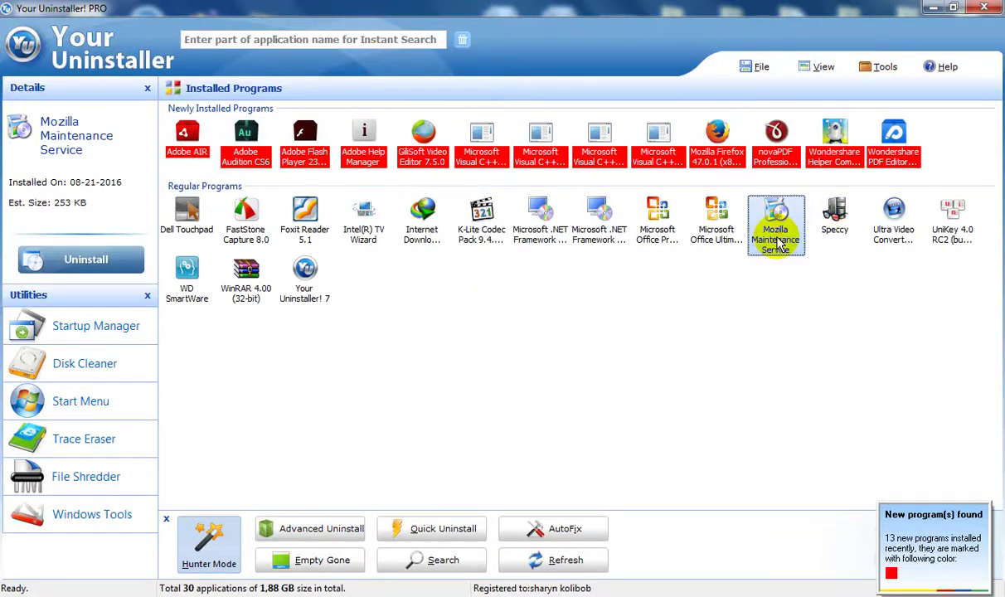
{"action": "left_click", "coordinate": [775, 141]}
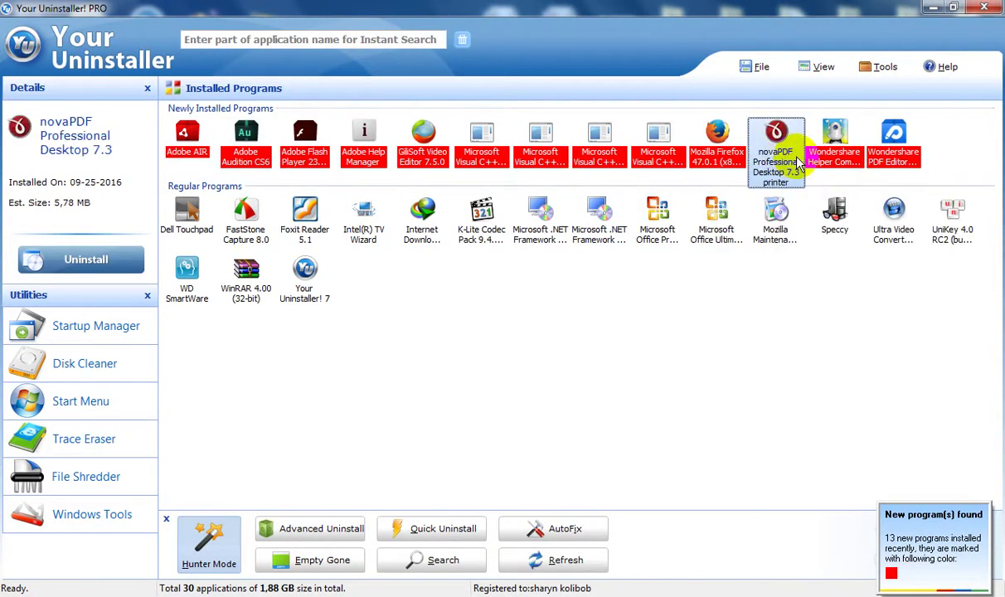
{"action": "left_click", "coordinate": [89, 258]}
Confirm removing the novaPDF printer, then close the Excel error, Photo Viewer and all Word windows.
{"action": "left_click", "coordinate": [617, 461]}
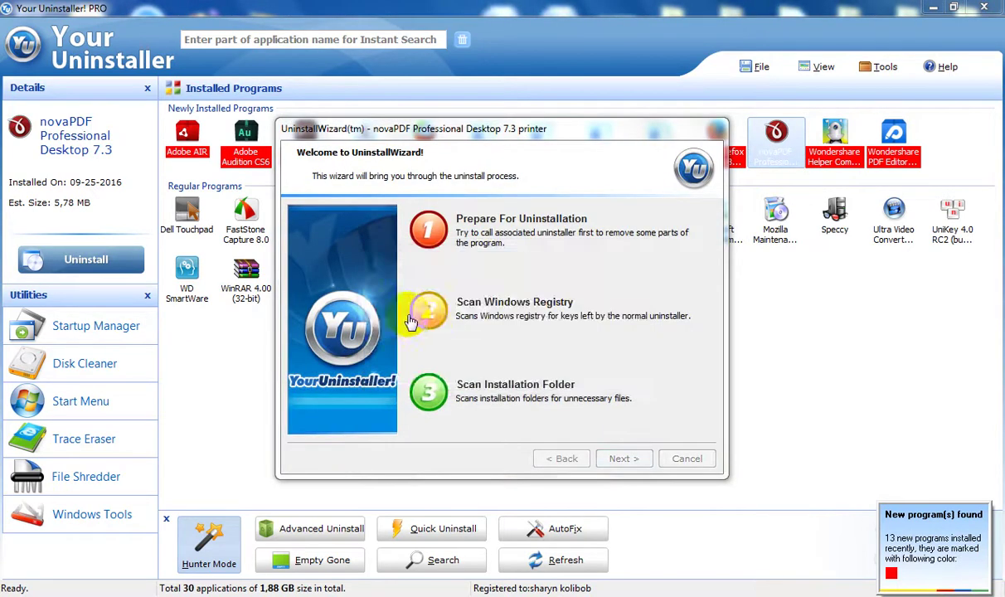
{"action": "left_click", "coordinate": [571, 362]}
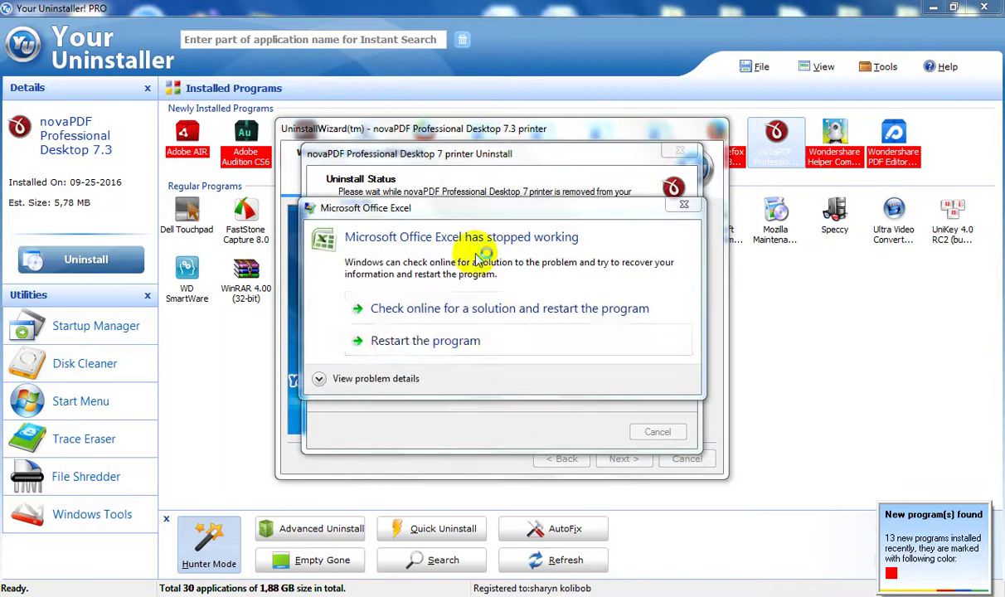
{"action": "left_click", "coordinate": [688, 207]}
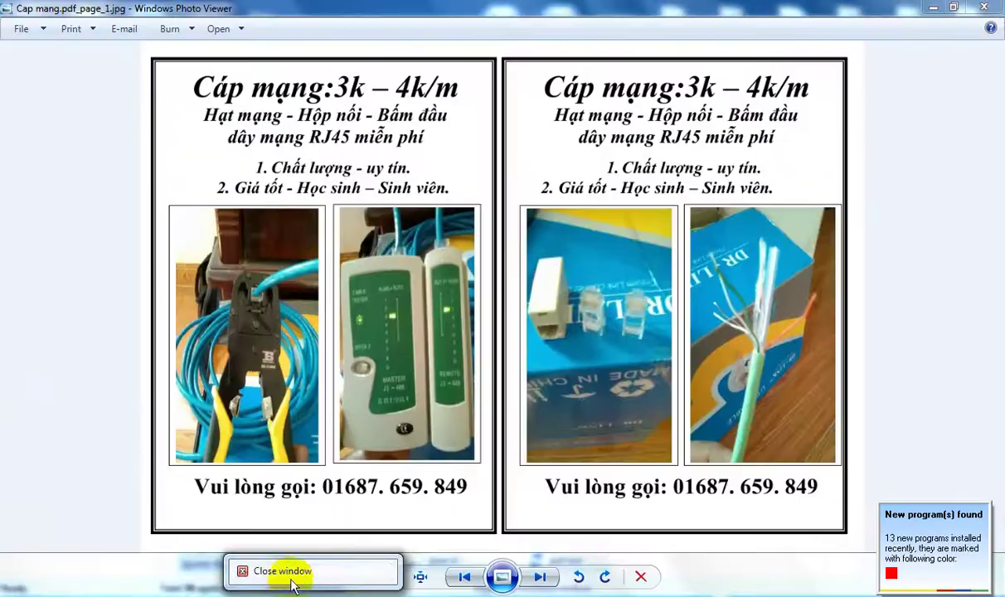
{"action": "left_click", "coordinate": [319, 584]}
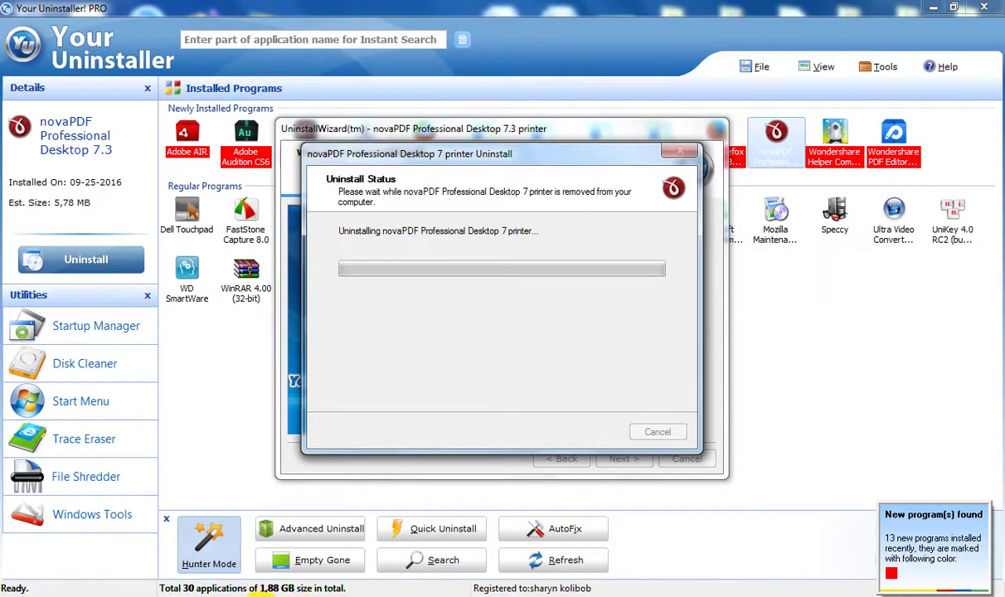
{"action": "right_click", "coordinate": [249, 595]}
{"action": "left_click", "coordinate": [254, 568]}
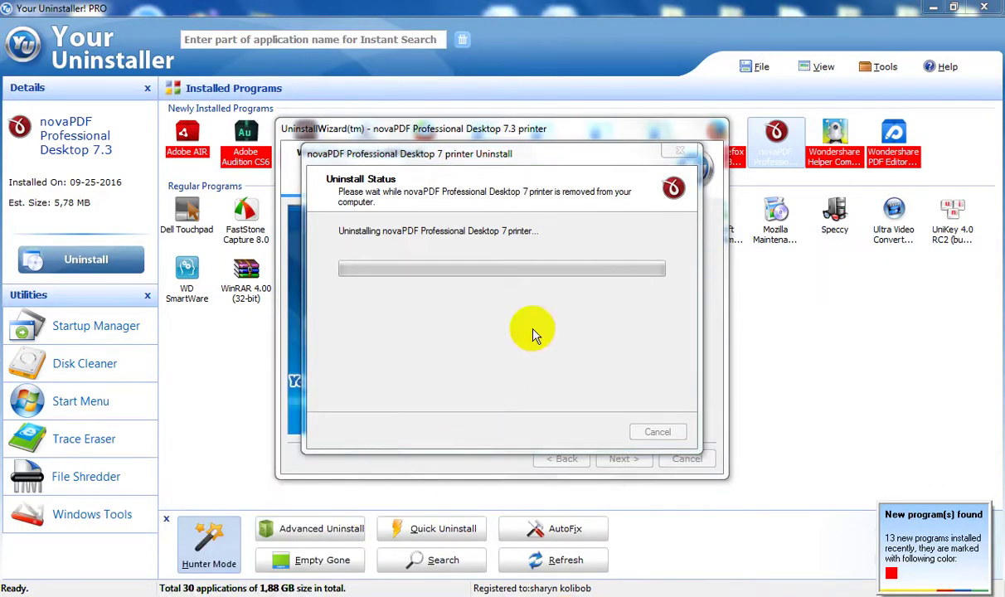
Reposition the uninstall progress window over the wizard.
{"action": "left_click_drag", "start_coordinate": [539, 158], "coordinate": [740, 67]}
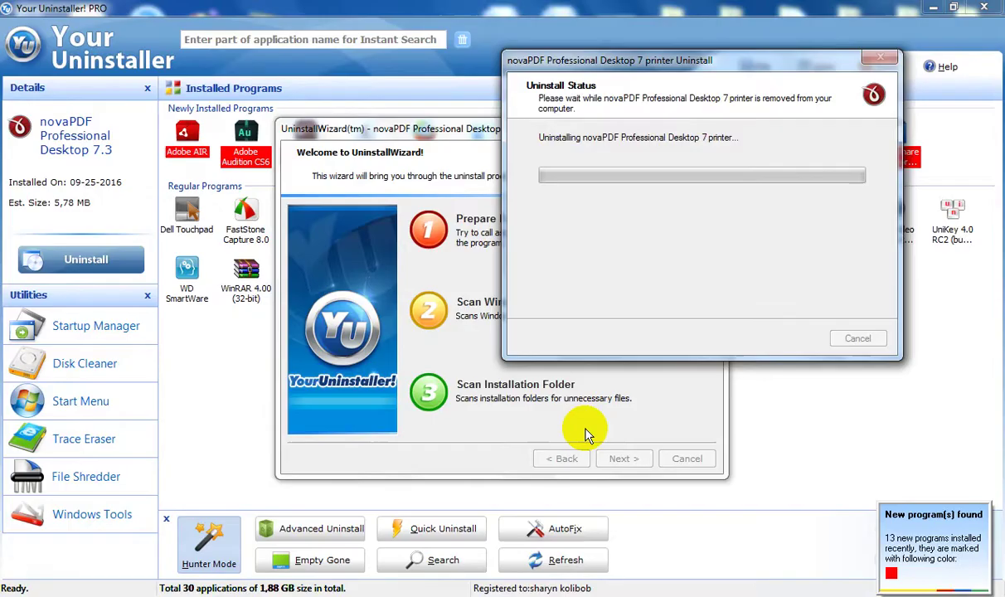
{"action": "mouse_move", "coordinate": [713, 61]}
{"action": "left_mouse_down"}
{"action": "mouse_move", "coordinate": [243, 163]}
{"action": "mouse_move", "coordinate": [751, 171]}
{"action": "left_mouse_up"}
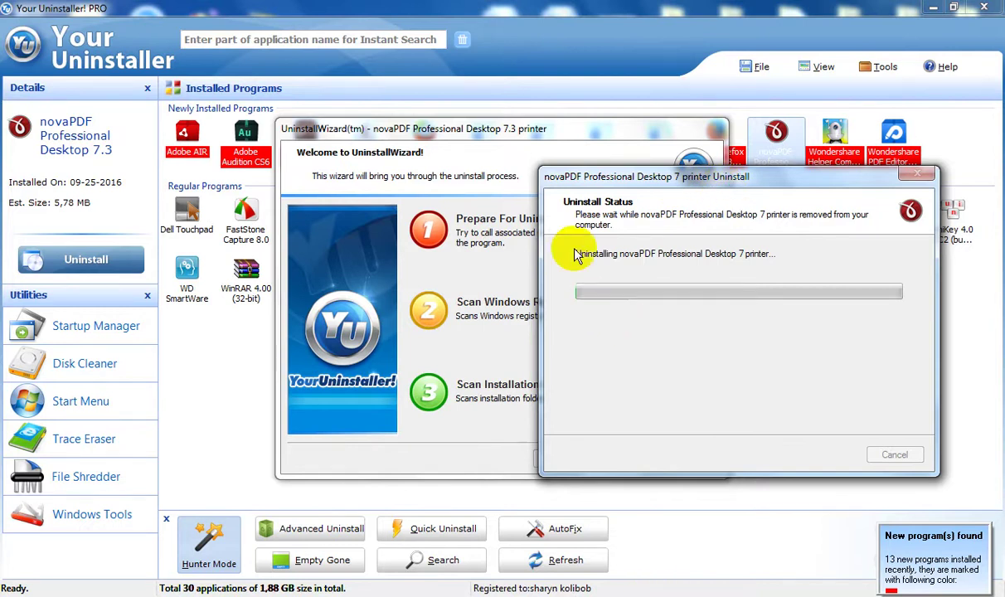
{"action": "left_click_drag", "start_coordinate": [732, 158], "coordinate": [522, 193]}
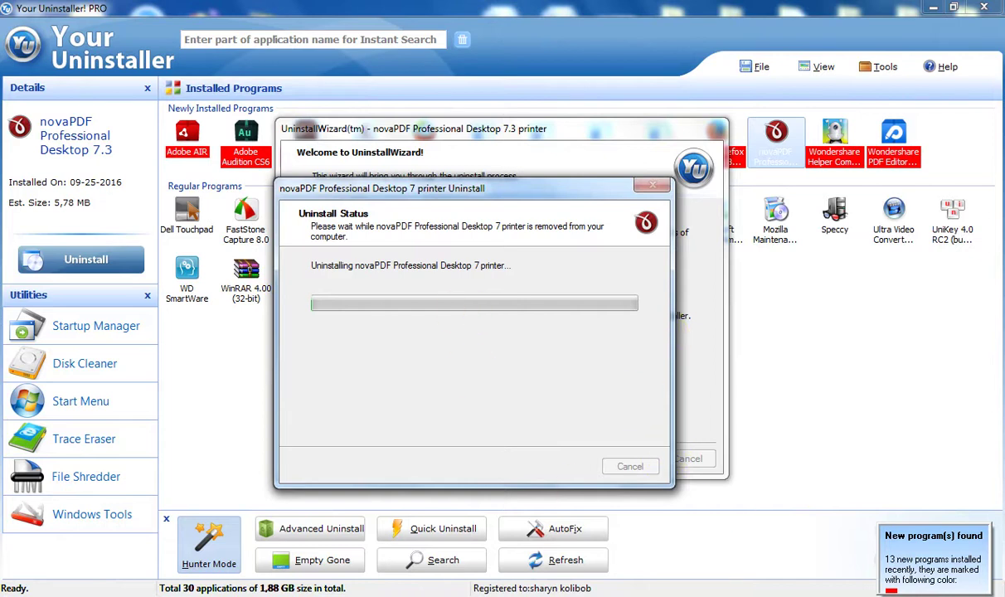
{"action": "right_click", "coordinate": [705, 594]}
Check the unins000.exe process in Task Manager, close it, and move the uninstall status window aside.
{"action": "left_click", "coordinate": [737, 578]}
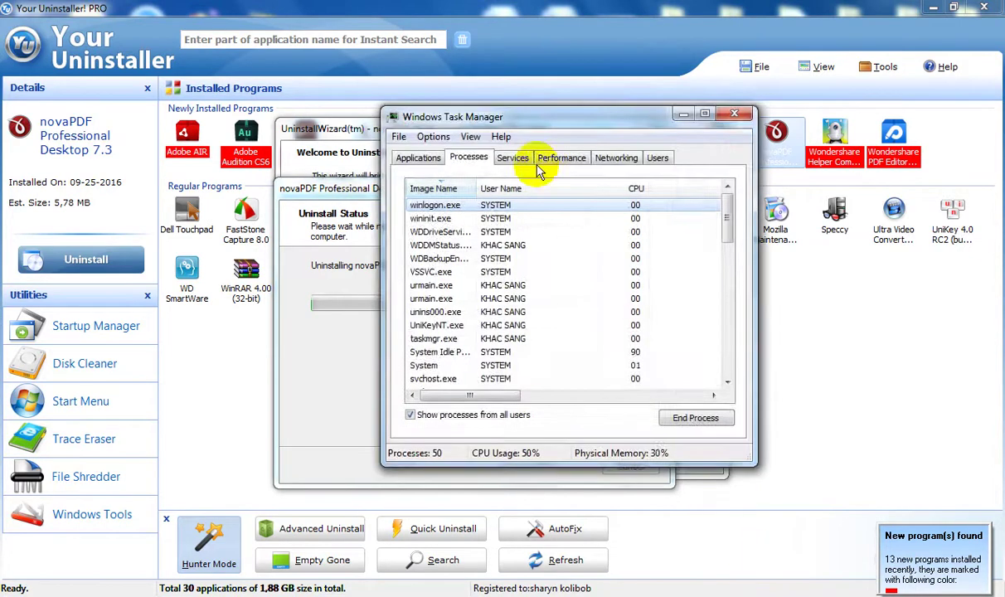
{"action": "left_click", "coordinate": [539, 160]}
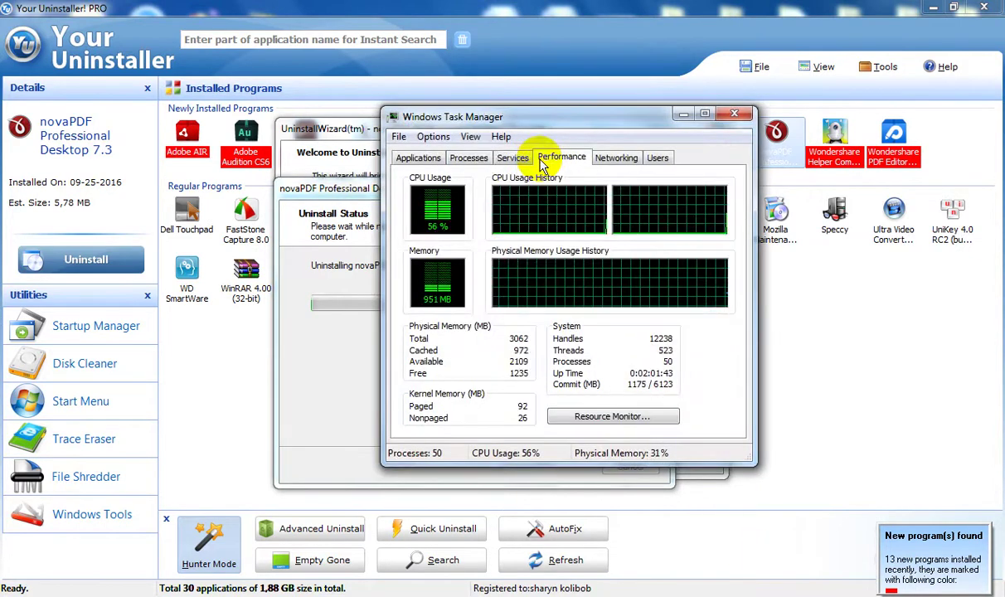
{"action": "left_click", "coordinate": [468, 158]}
{"action": "left_click", "coordinate": [410, 312]}
{"action": "scroll", "coordinate": [411, 313], "scroll_direction": "down", "scroll_amount": 2}
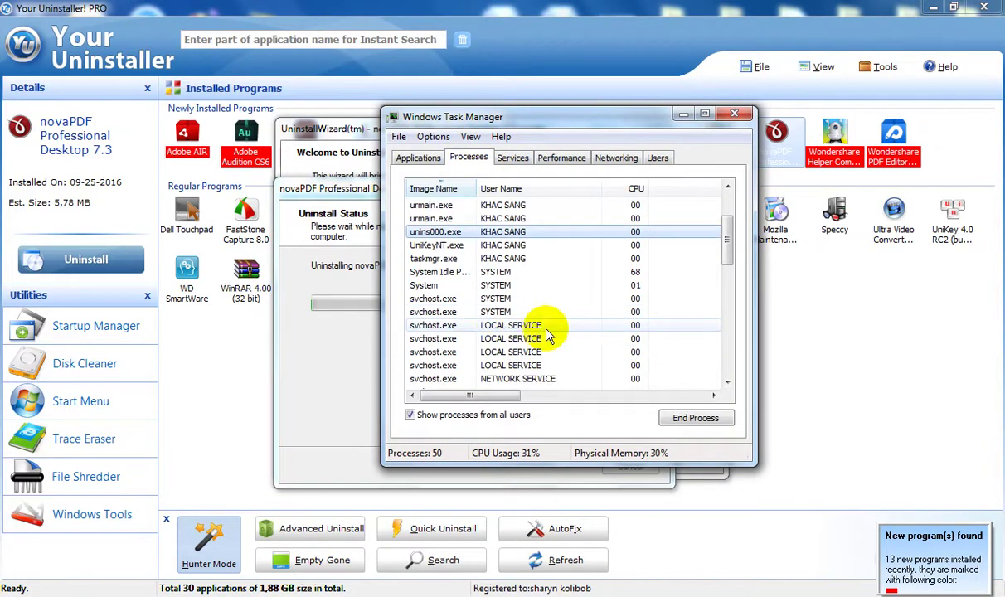
{"action": "scroll", "coordinate": [548, 324], "scroll_direction": "down", "scroll_amount": 3}
{"action": "scroll", "coordinate": [545, 319], "scroll_direction": "down", "scroll_amount": 3}
{"action": "scroll", "coordinate": [546, 316], "scroll_direction": "down", "scroll_amount": 3}
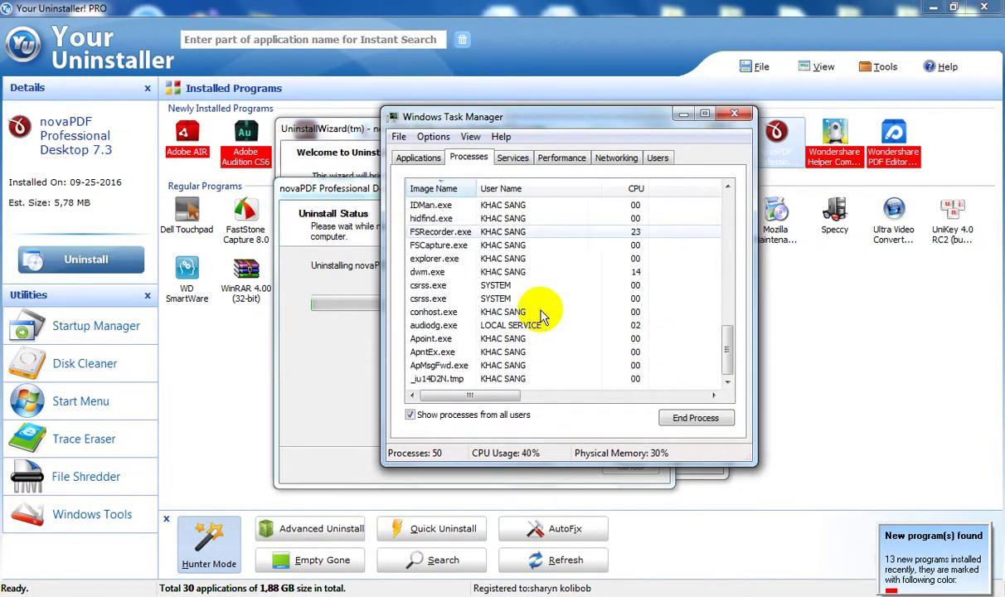
{"action": "scroll", "coordinate": [545, 313], "scroll_direction": "down", "scroll_amount": 1}
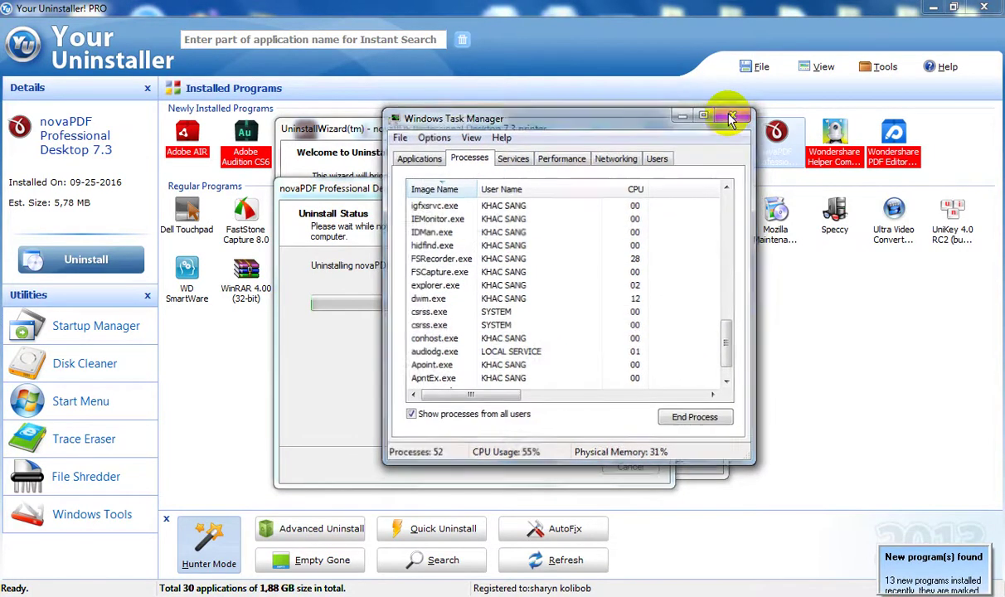
{"action": "left_click", "coordinate": [733, 115]}
{"action": "left_click_drag", "start_coordinate": [500, 193], "coordinate": [646, 78]}
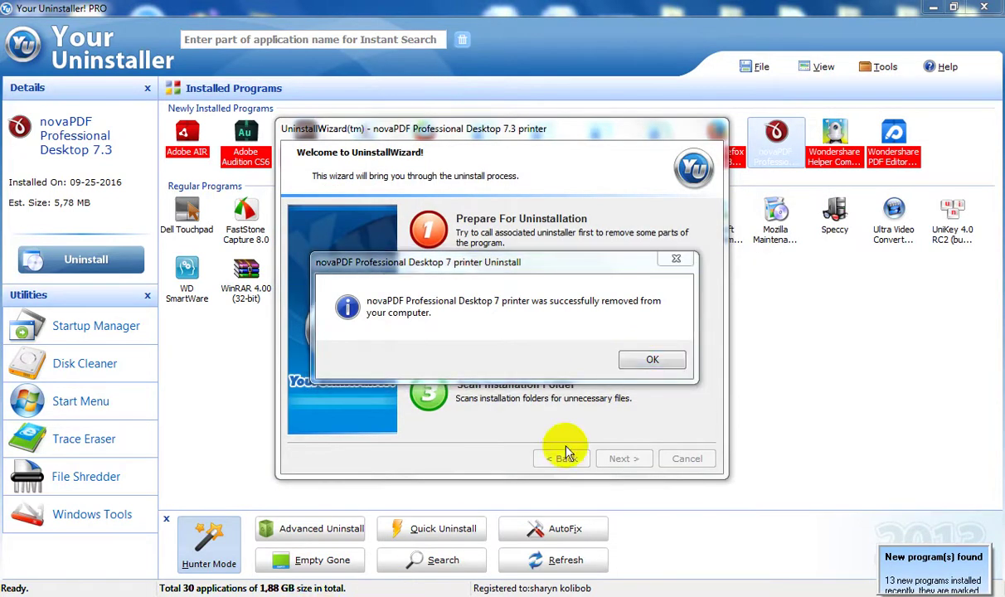
Dismiss the success message, delete novaPDF's leftover registry entries and files, finish, and close Your Uninstaller!
{"action": "left_click", "coordinate": [651, 356]}
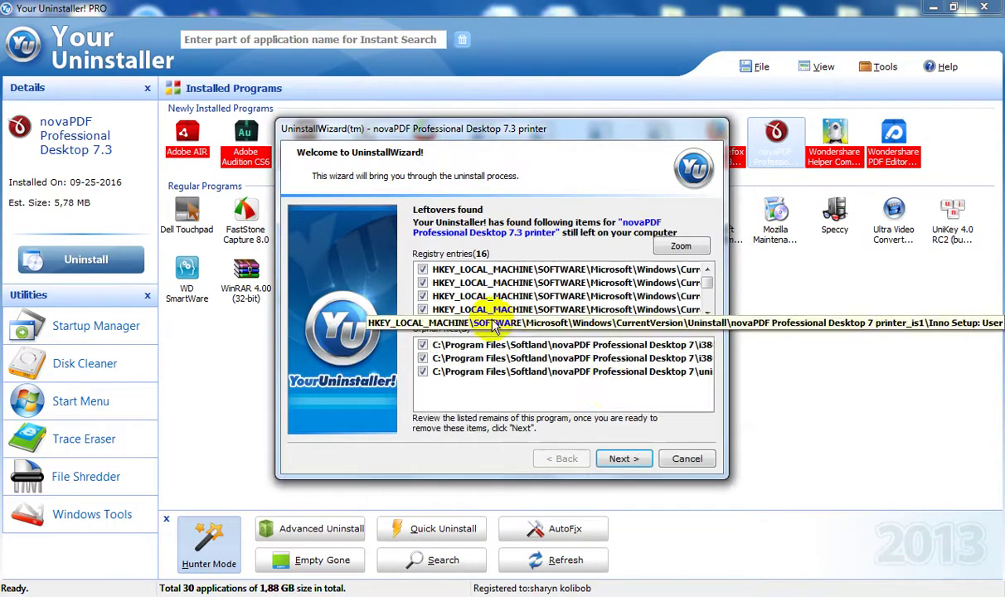
{"action": "left_click", "coordinate": [623, 458]}
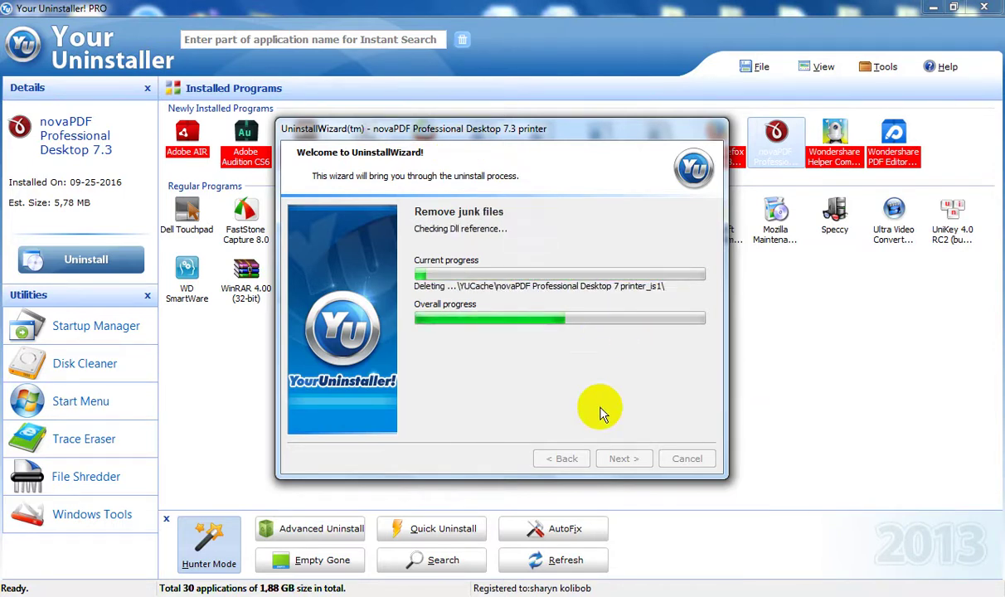
{"action": "left_click", "coordinate": [630, 460]}
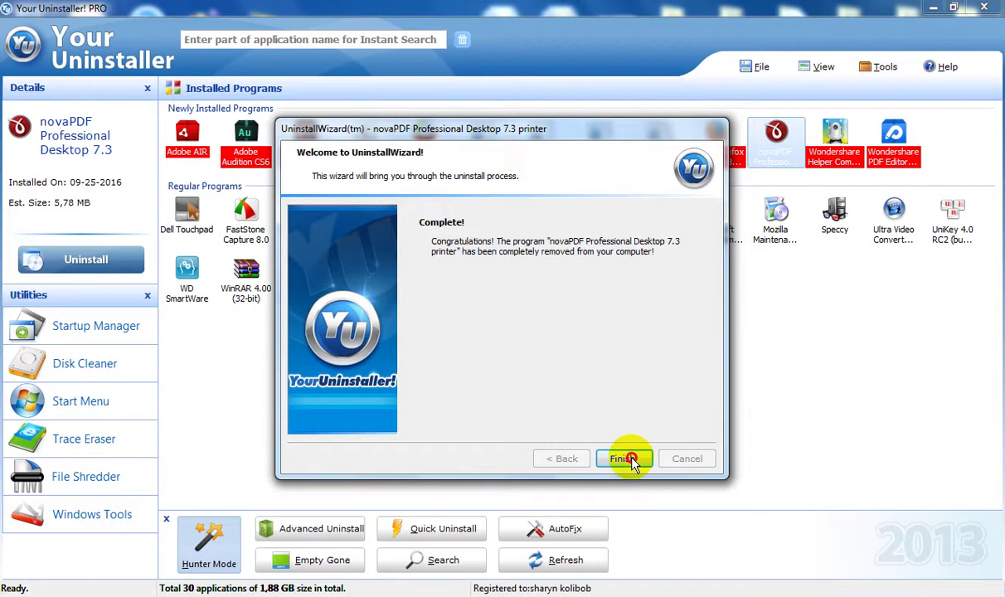
{"action": "left_click", "coordinate": [405, 39]}
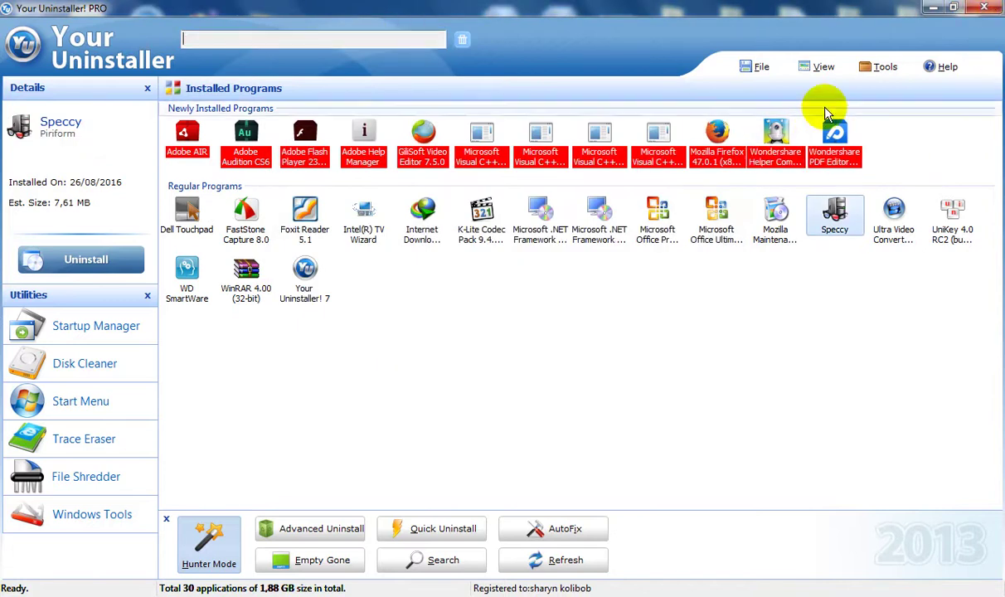
{"action": "left_click", "coordinate": [982, 8]}
Check Devices and Printers from the Start menu, then close it.
{"action": "key", "text": "super"}
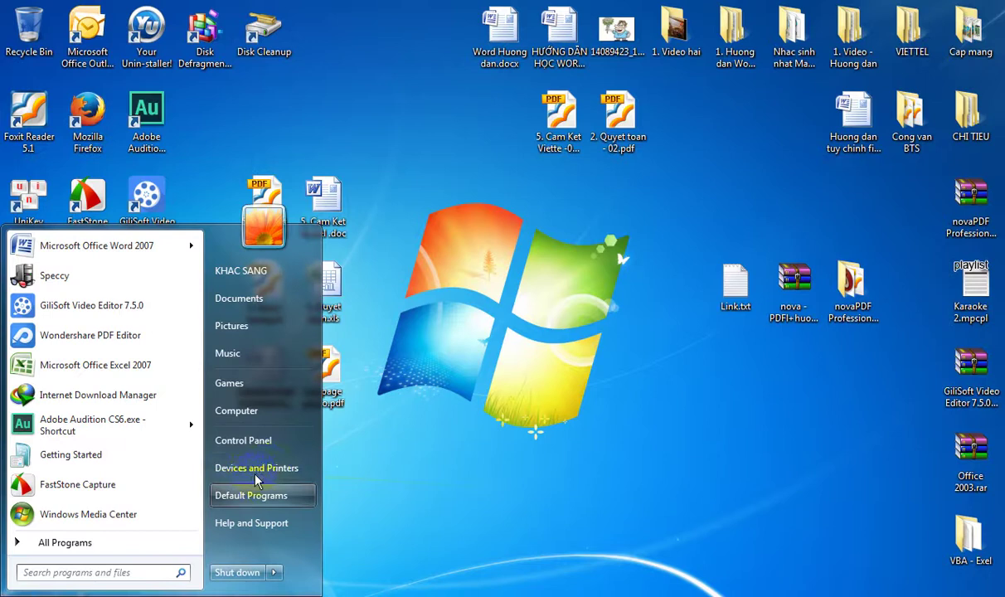
{"action": "left_click", "coordinate": [264, 468]}
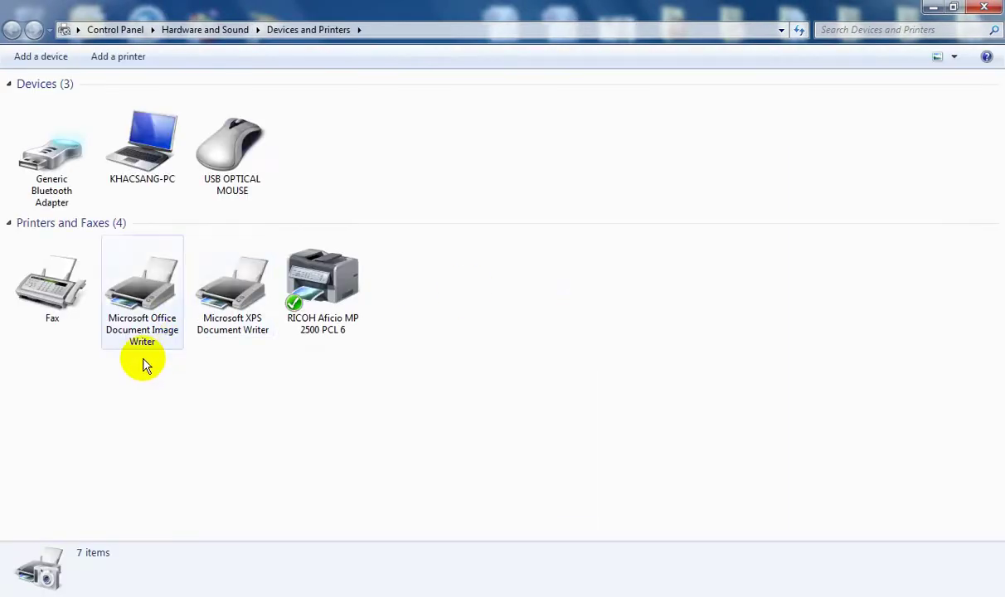
{"action": "left_click", "coordinate": [933, 8]}
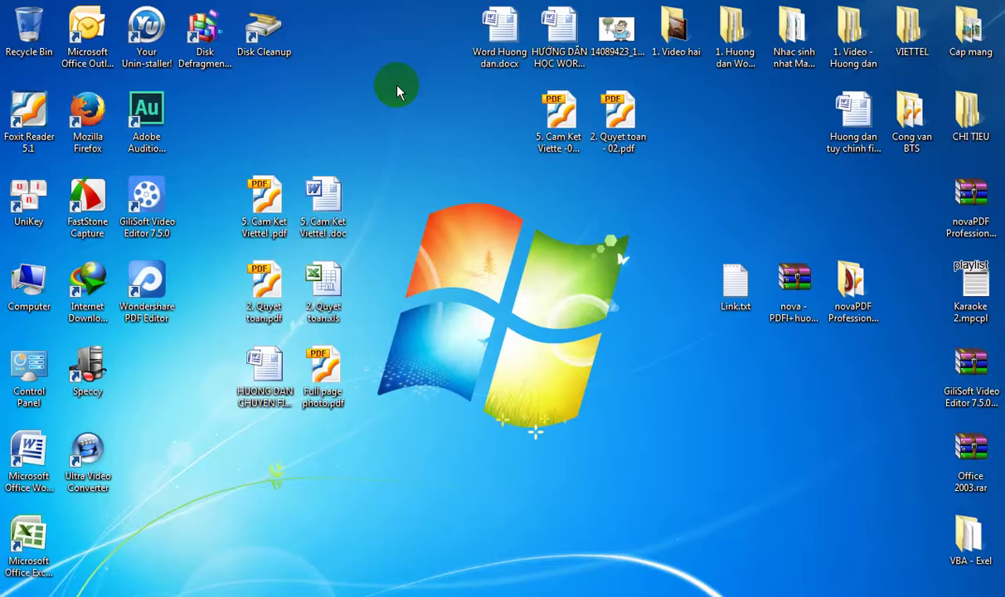
{"action": "right_click", "coordinate": [376, 81]}
{"action": "left_click", "coordinate": [731, 304]}
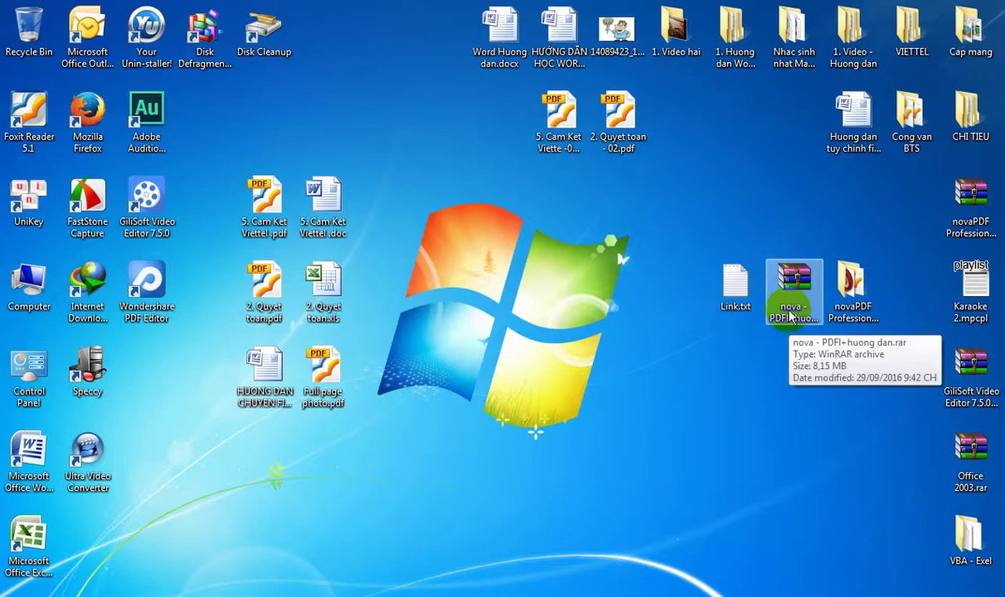
Extract nova - PDFI+huong dan.rar to the desktop without replacing files, and open the novaPDF folder.
{"action": "left_click", "coordinate": [794, 289]}
{"action": "right_click", "coordinate": [794, 290]}
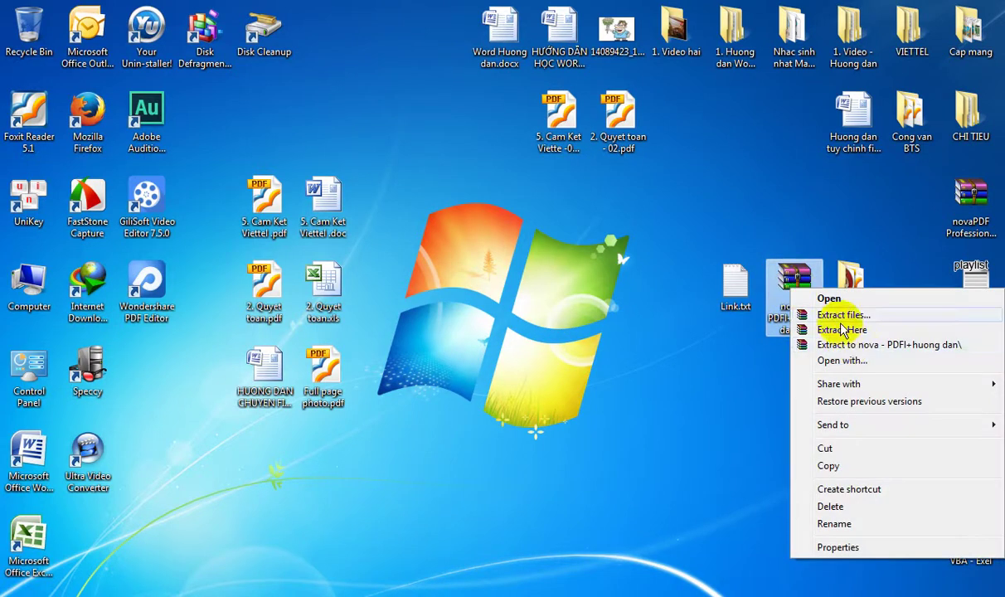
{"action": "left_click", "coordinate": [847, 330]}
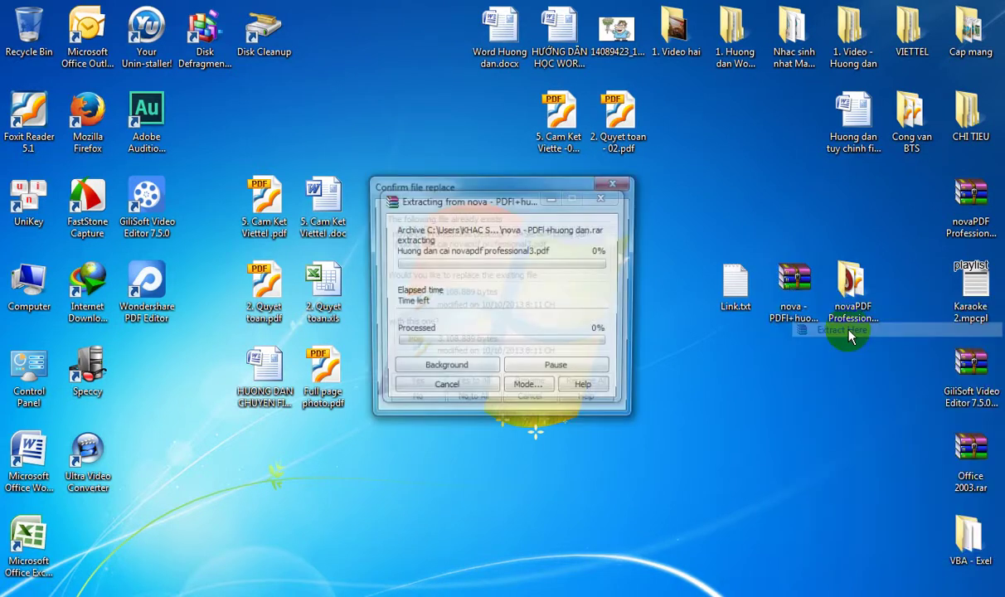
{"action": "left_click", "coordinate": [531, 404]}
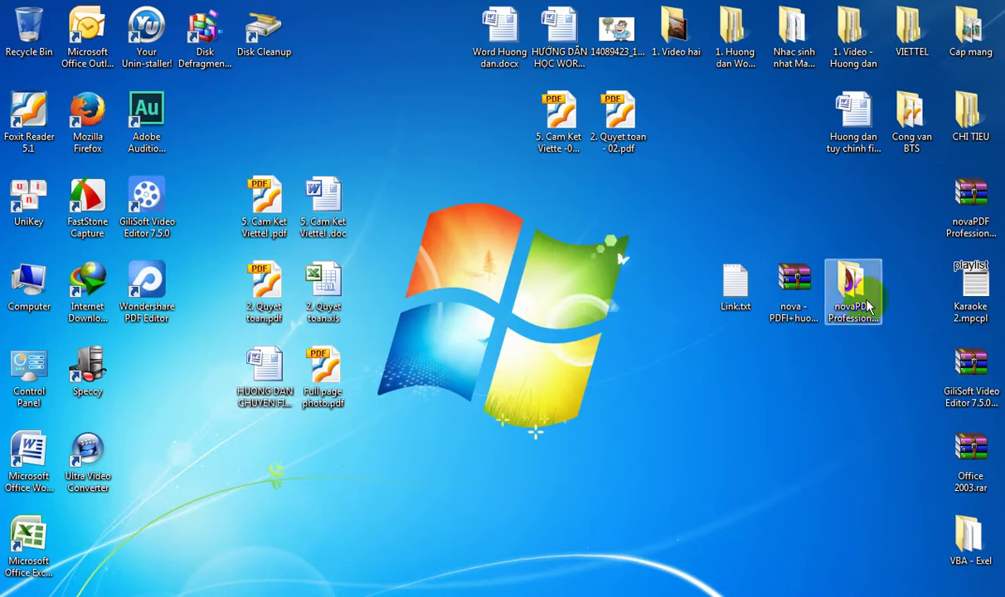
{"action": "left_click", "coordinate": [866, 307]}
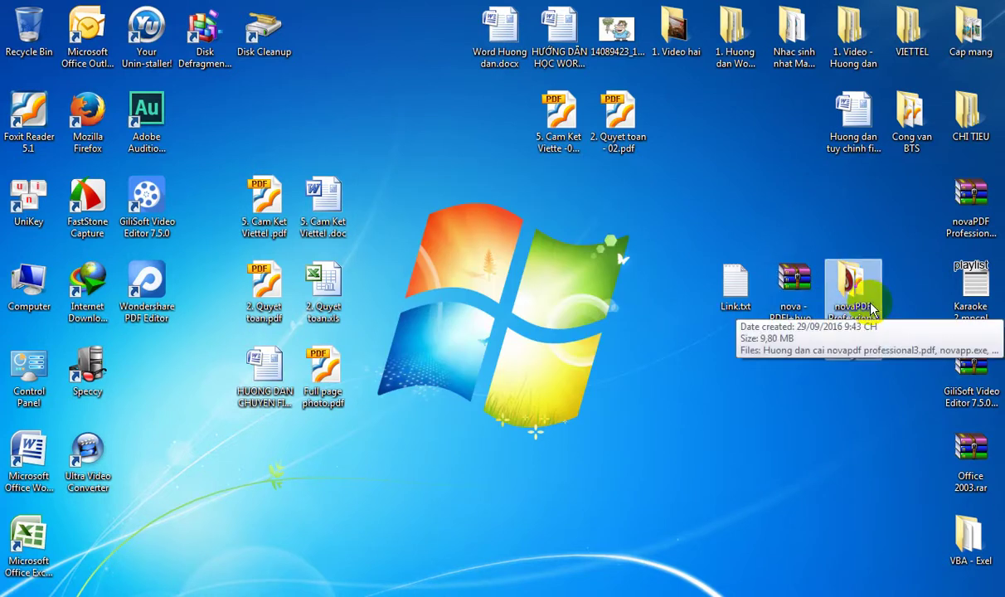
{"action": "right_click", "coordinate": [868, 306]}
Open the novaPDF folder and select the novapp.exe installer.
{"action": "left_click", "coordinate": [744, 304]}
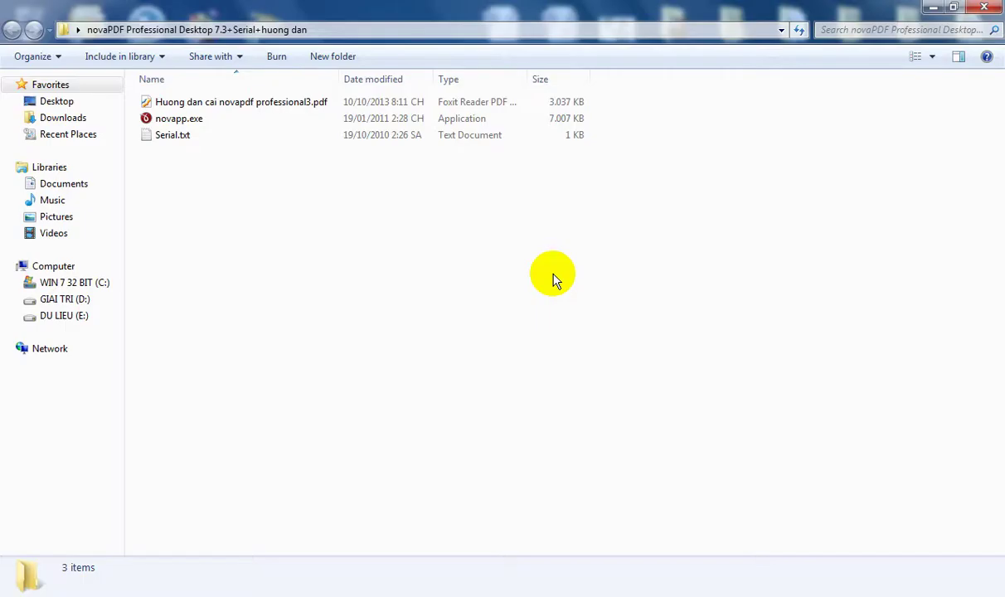
{"action": "left_click", "coordinate": [184, 106]}
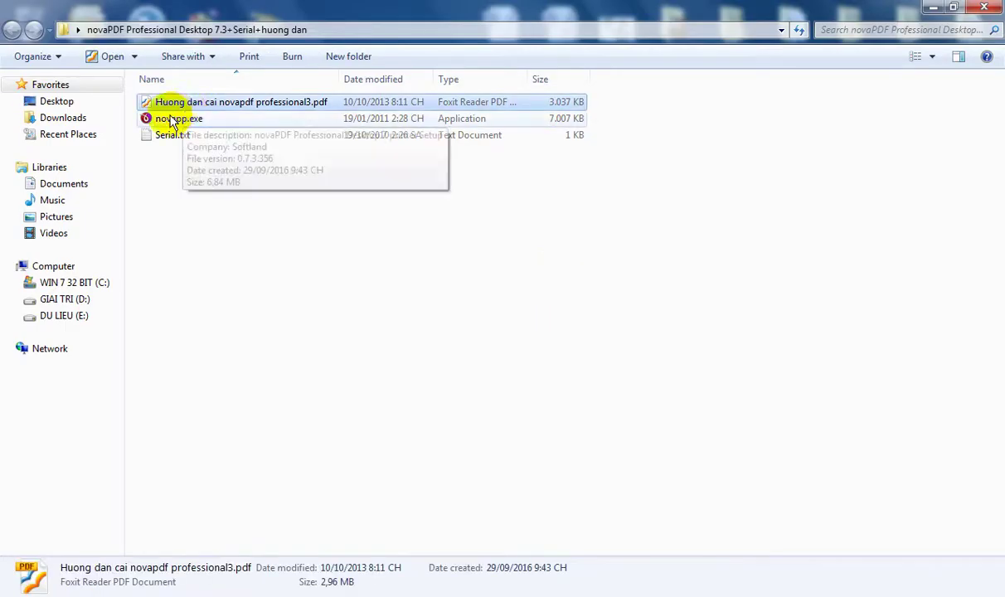
{"action": "left_click", "coordinate": [182, 120]}
{"action": "left_click", "coordinate": [180, 107]}
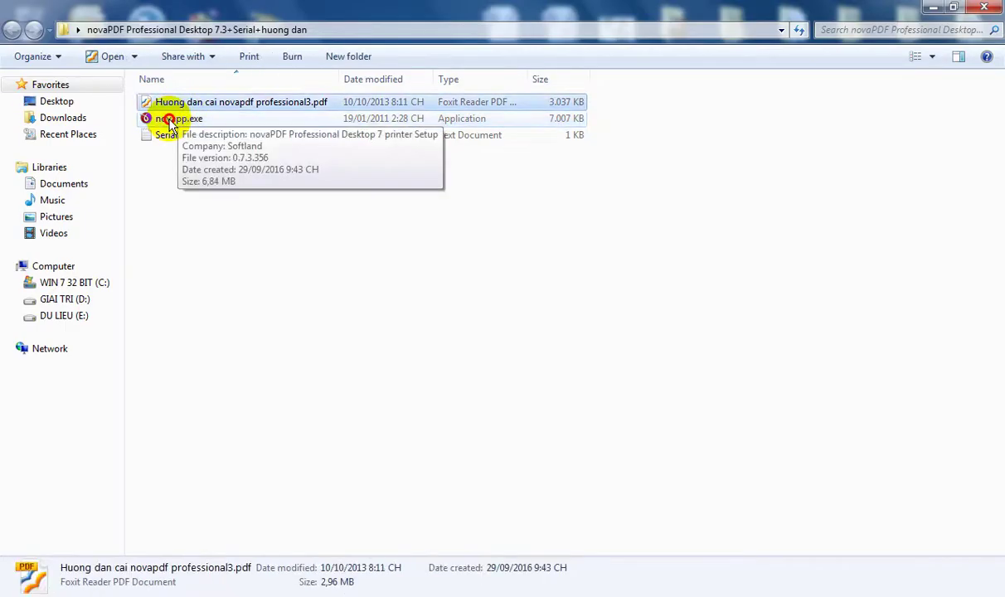
{"action": "left_click", "coordinate": [170, 121]}
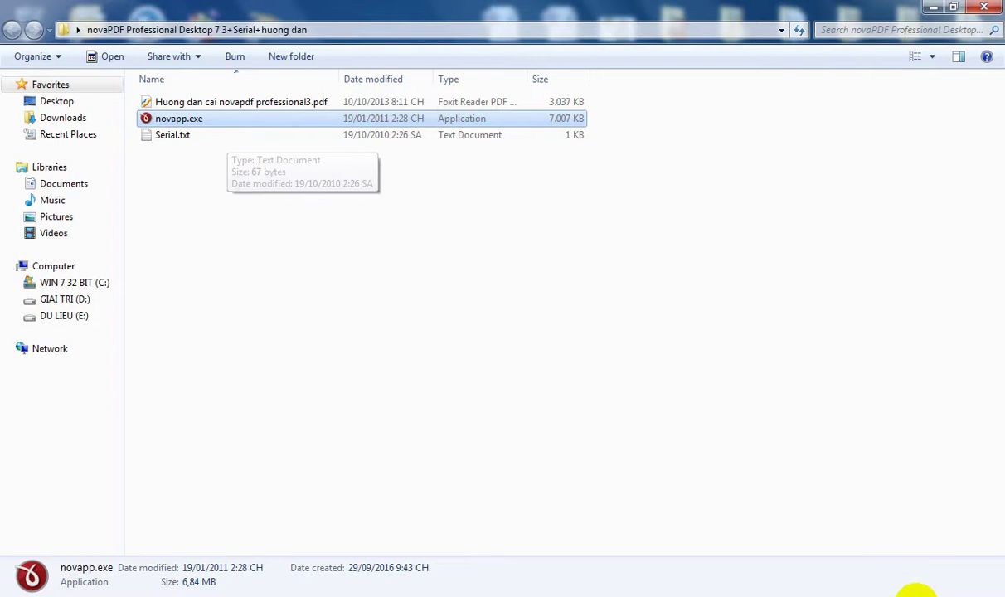
Disconnect the computer from the wireless network.
{"action": "left_click", "coordinate": [910, 592]}
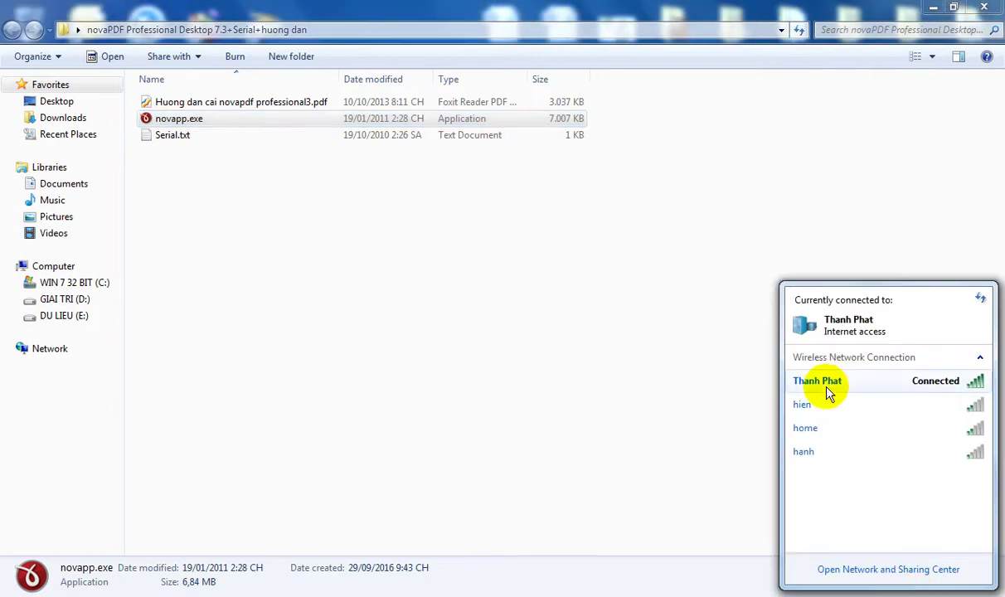
{"action": "left_click", "coordinate": [820, 383]}
{"action": "left_click", "coordinate": [947, 404]}
{"action": "left_click", "coordinate": [525, 344]}
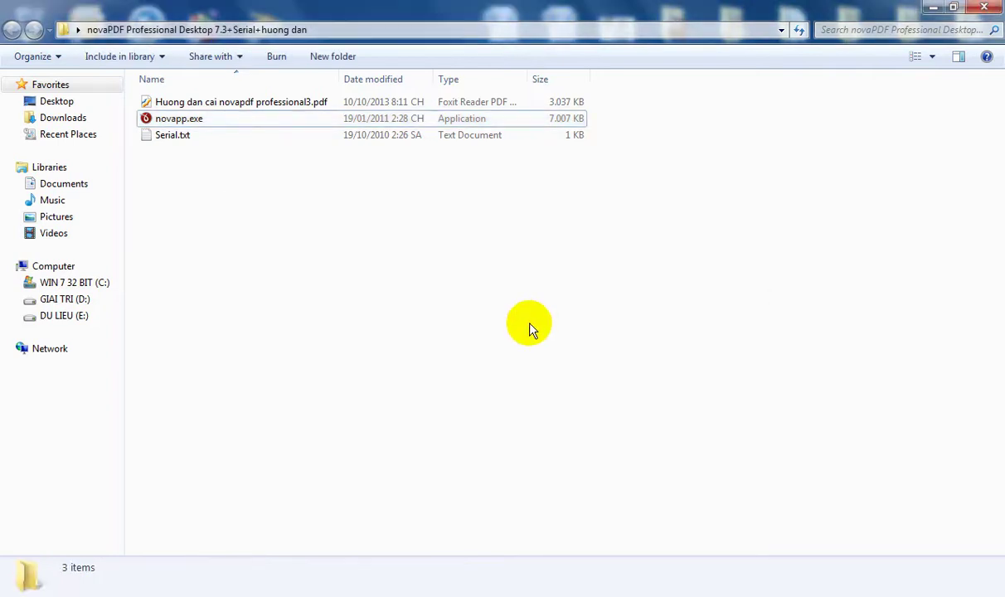
Launch novapp.exe with Run as administrator.
{"action": "double_click", "coordinate": [164, 122]}
{"action": "right_click", "coordinate": [162, 114]}
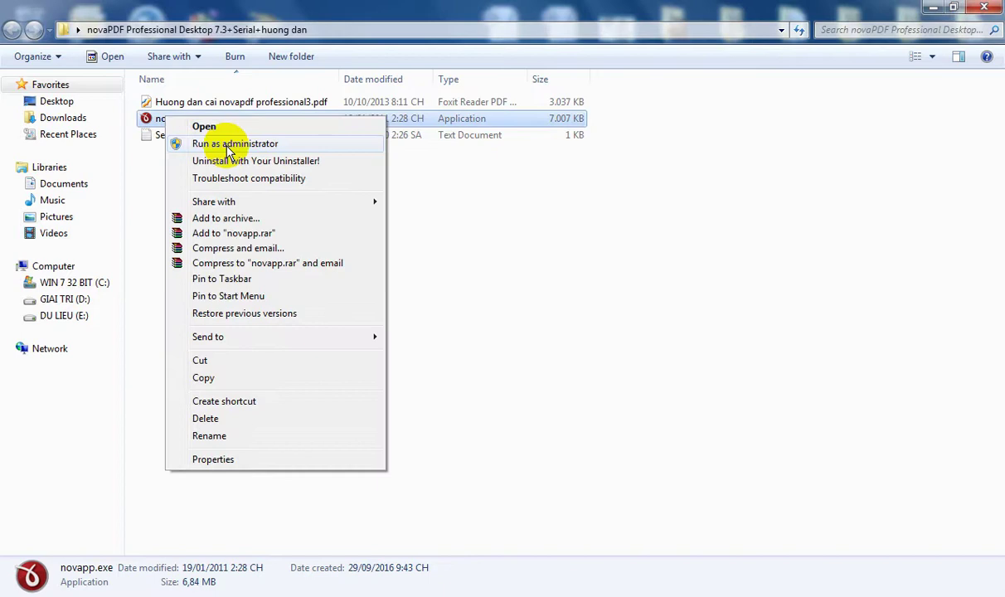
{"action": "left_click", "coordinate": [274, 139]}
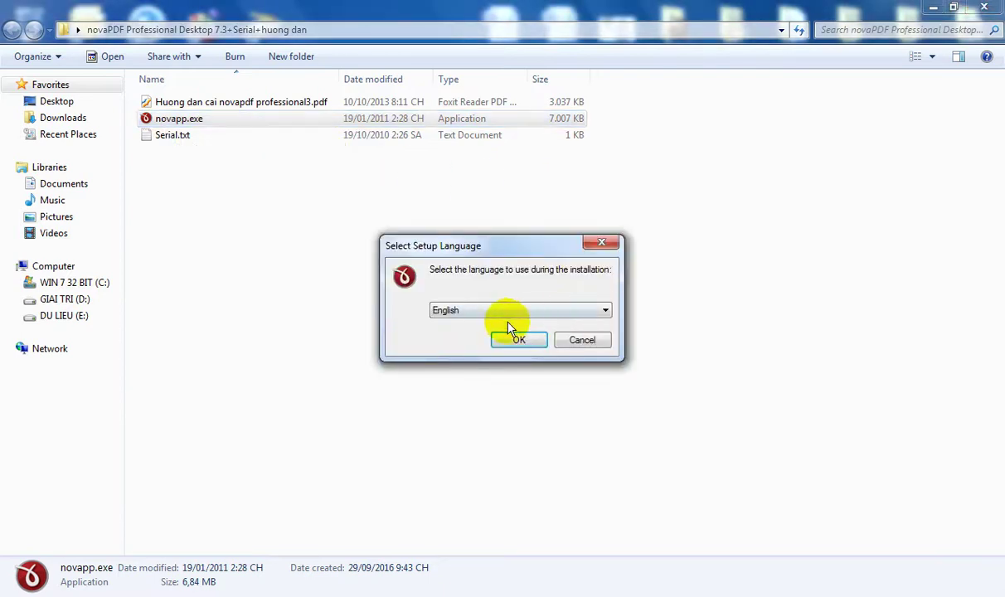
Choose Vietnamese as the setup language.
{"action": "left_click", "coordinate": [494, 314]}
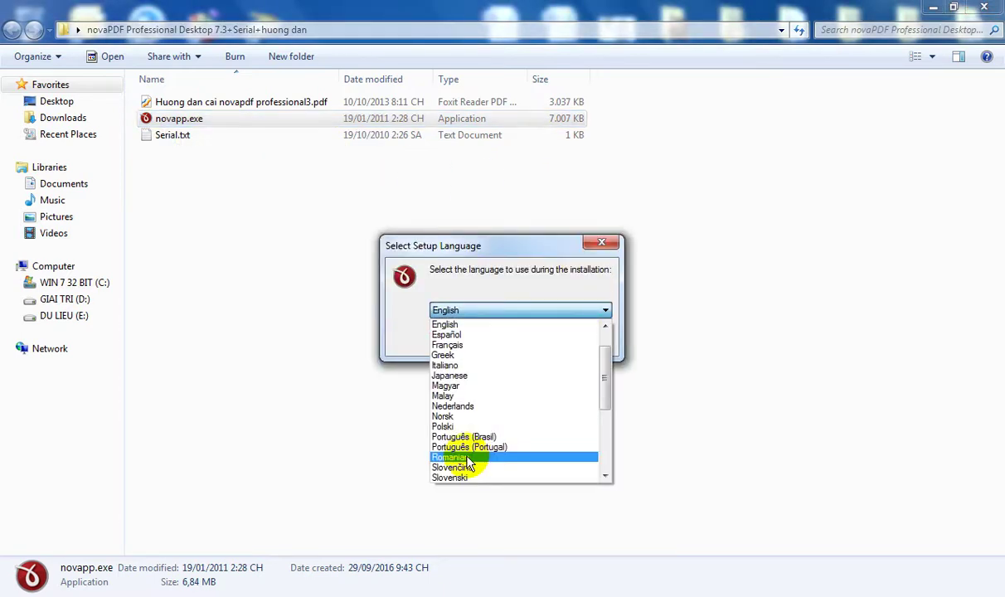
{"action": "scroll", "coordinate": [491, 365], "scroll_direction": "down", "scroll_amount": 2}
{"action": "scroll", "coordinate": [482, 461], "scroll_direction": "down", "scroll_amount": 2}
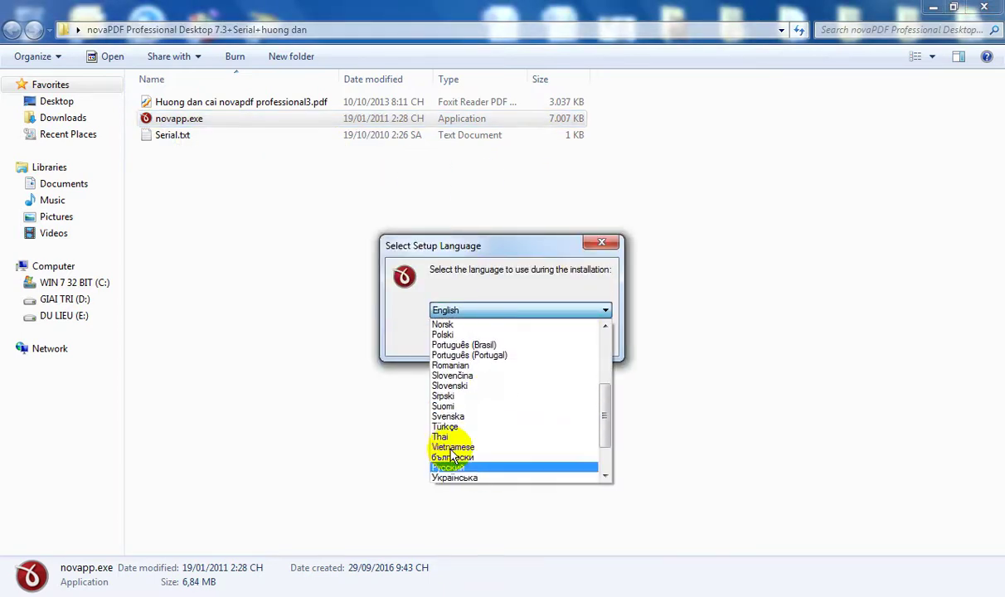
{"action": "left_click", "coordinate": [452, 447]}
{"action": "left_click", "coordinate": [538, 341]}
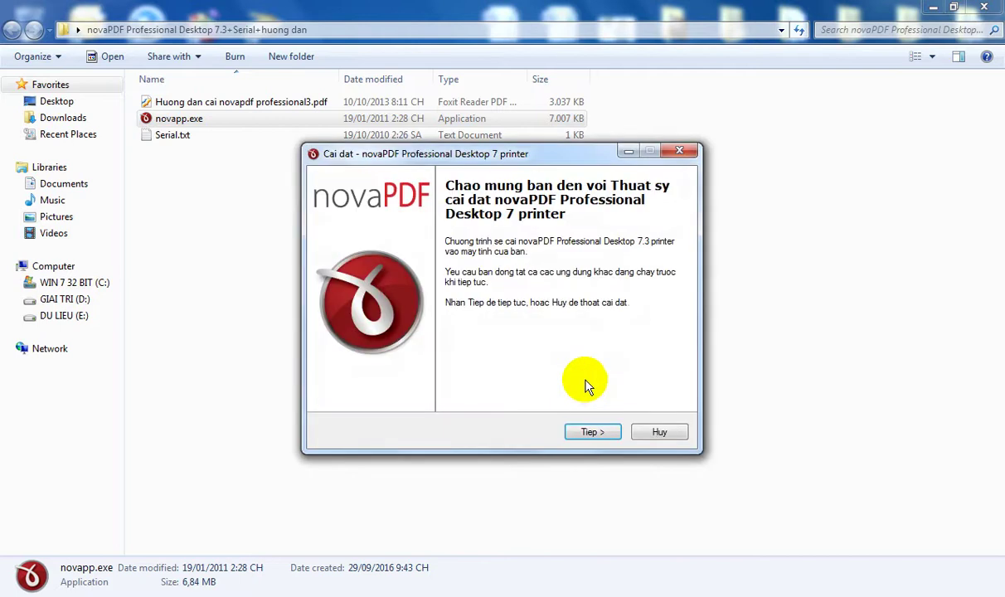
Accept the license and keep the default install folder despite the existing-folder warning.
{"action": "left_click", "coordinate": [603, 437]}
{"action": "left_click", "coordinate": [396, 384]}
{"action": "left_click", "coordinate": [585, 435]}
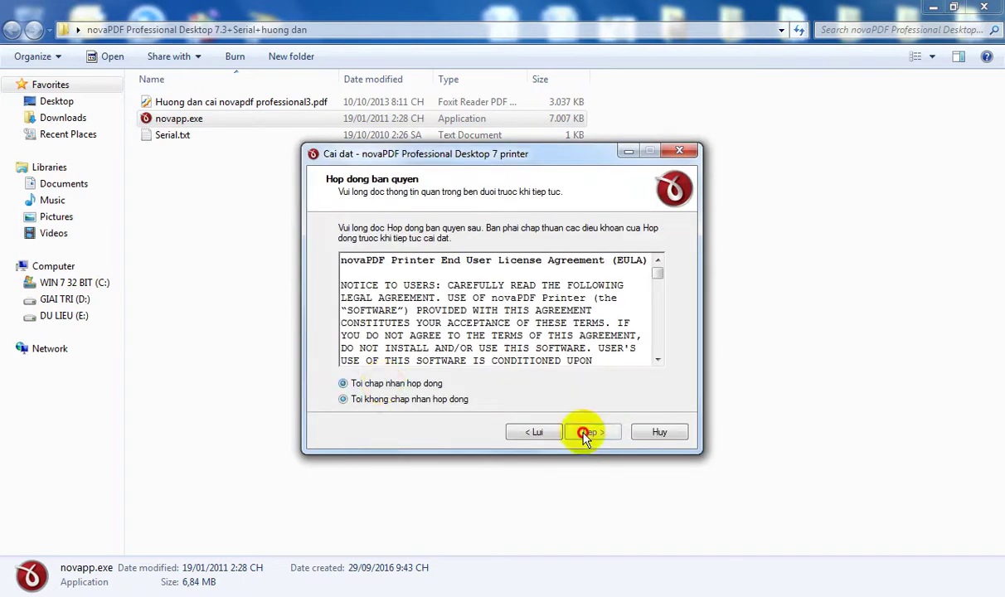
{"action": "left_click", "coordinate": [588, 433]}
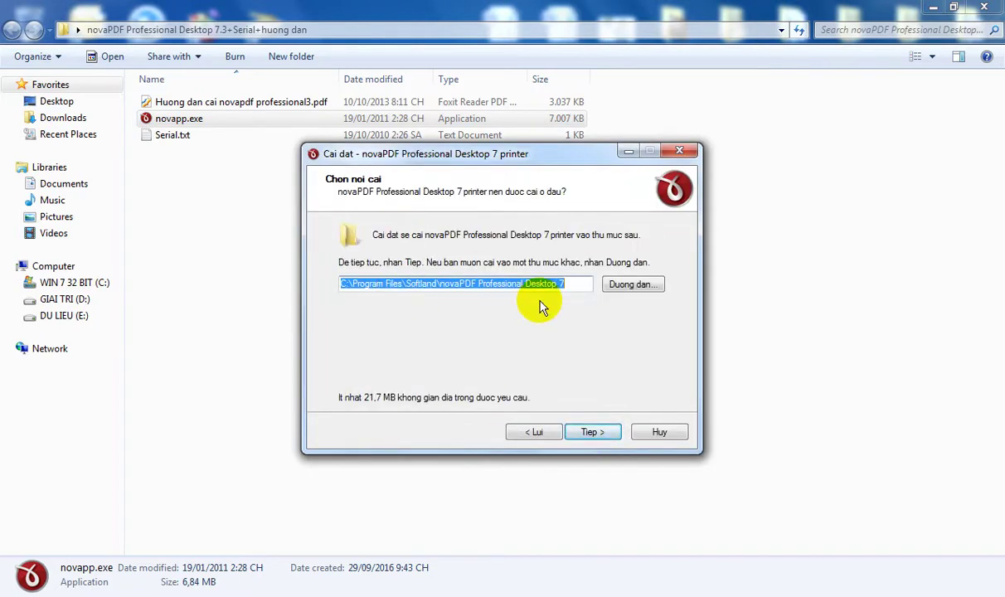
{"action": "left_click", "coordinate": [587, 431]}
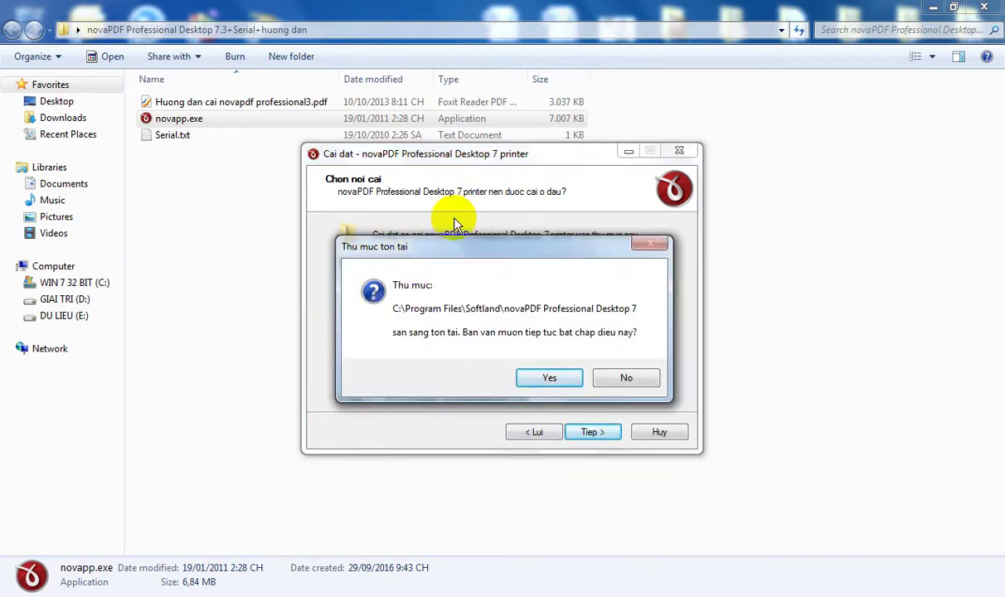
{"action": "left_click_drag", "start_coordinate": [460, 242], "coordinate": [268, 323]}
{"action": "left_click_drag", "start_coordinate": [359, 336], "coordinate": [369, 337]}
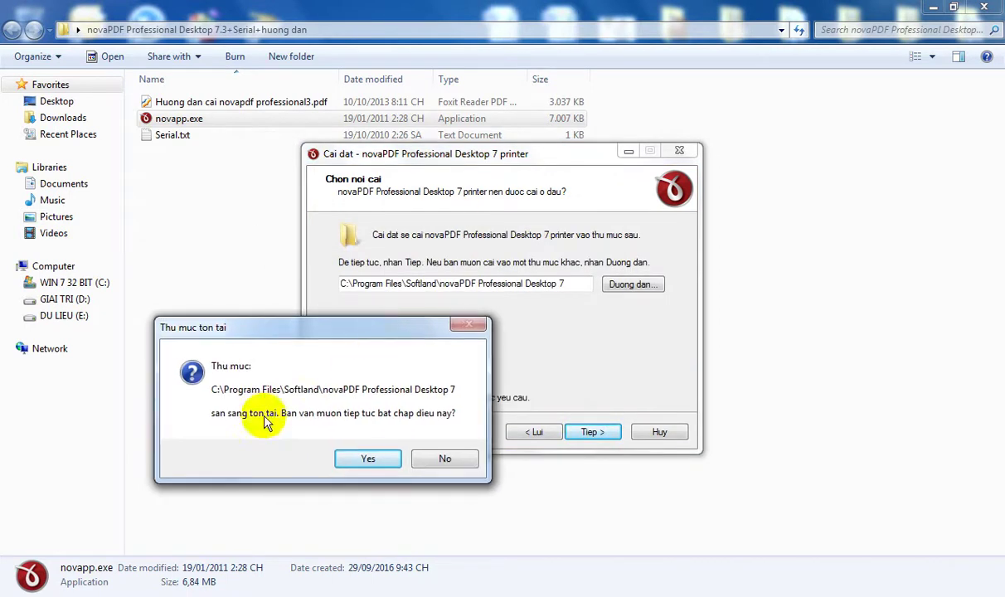
{"action": "left_click", "coordinate": [361, 457]}
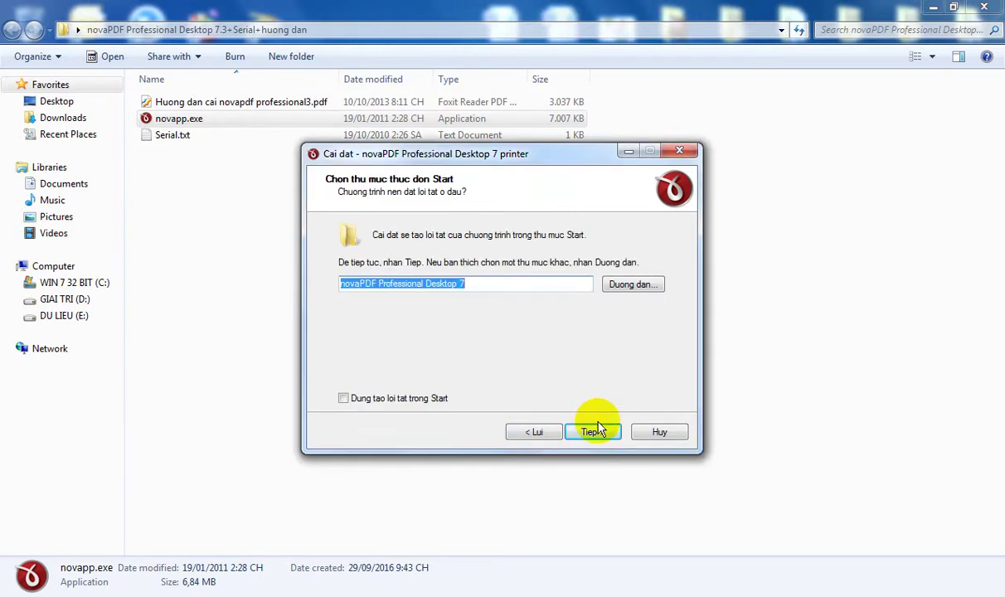
Keep the default Start menu folder and printer name novaPDF, making it the default printer.
{"action": "left_click", "coordinate": [588, 432]}
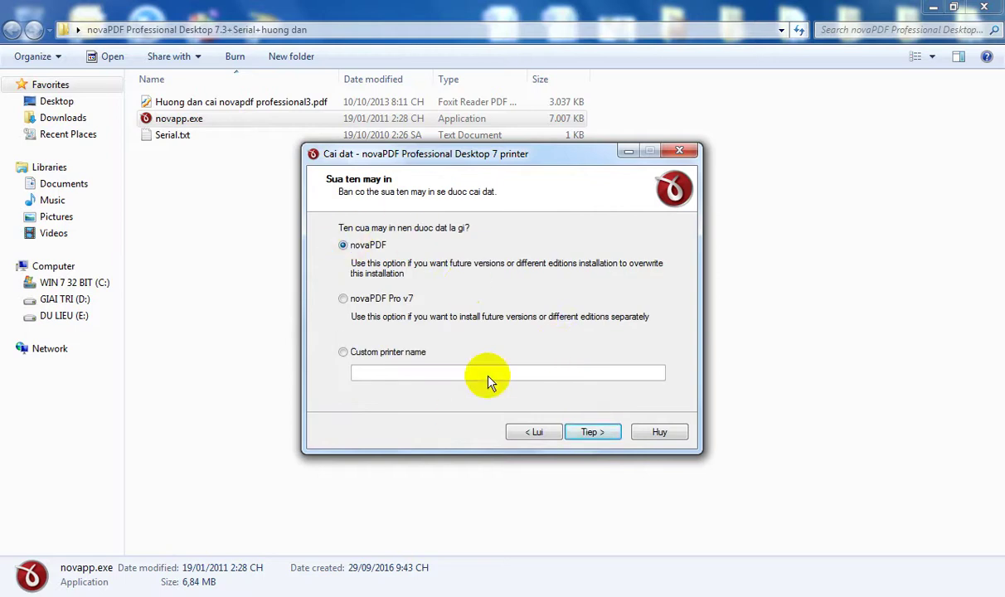
{"action": "left_click", "coordinate": [592, 433]}
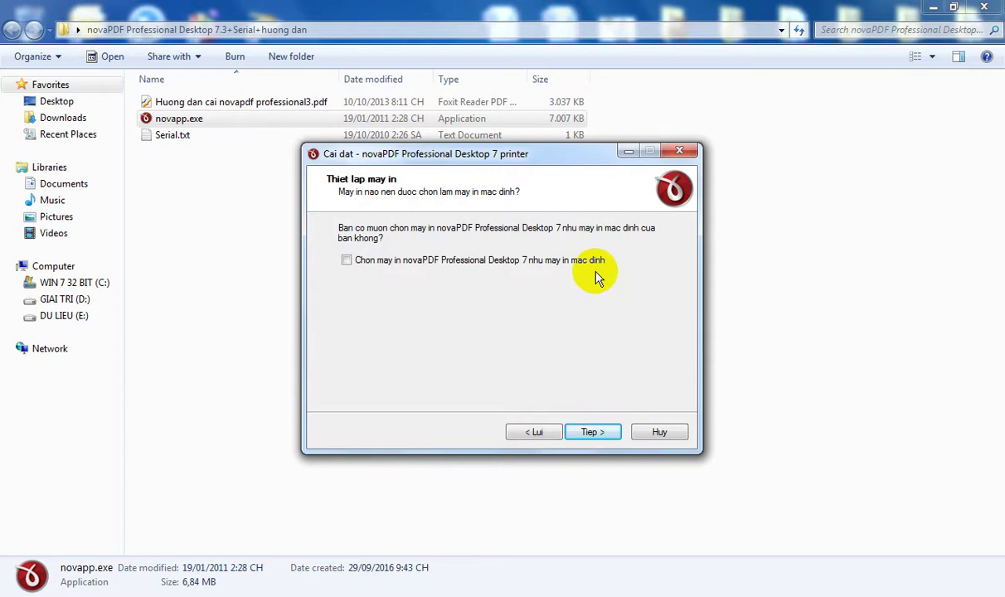
{"action": "left_click", "coordinate": [347, 260]}
{"action": "left_click", "coordinate": [593, 431]}
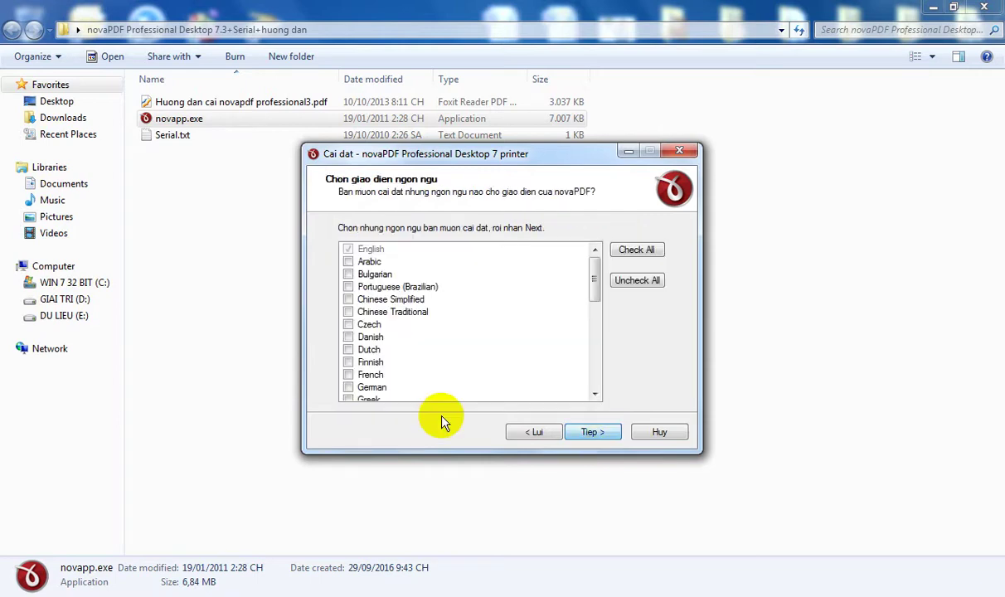
Add Vietnamese as the default interface language, keep the Office add-in, and start installing.
{"action": "left_click_drag", "start_coordinate": [594, 287], "coordinate": [370, 251]}
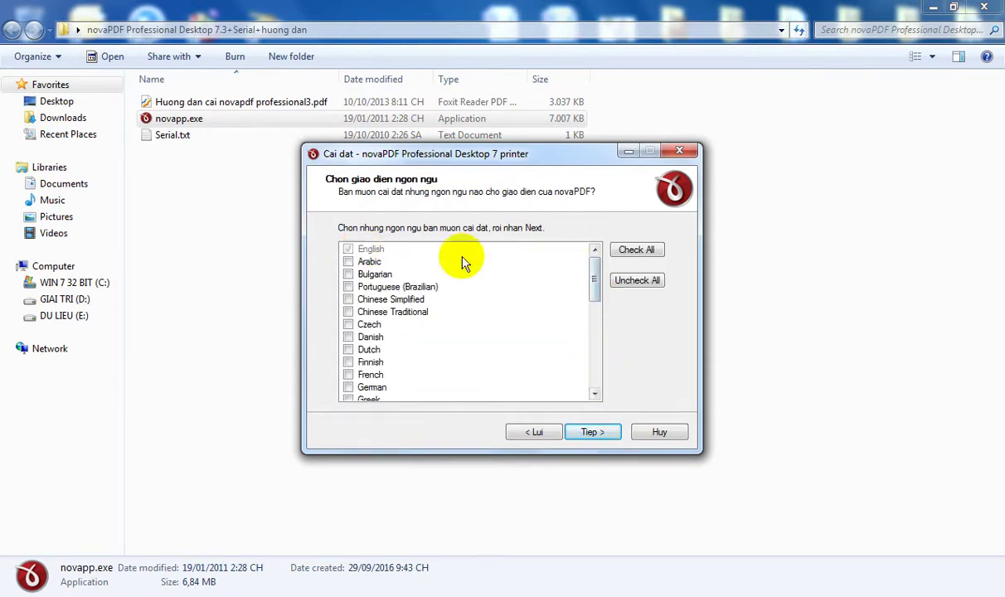
{"action": "mouse_move", "coordinate": [590, 274]}
{"action": "left_mouse_down"}
{"action": "mouse_move", "coordinate": [608, 333]}
{"action": "mouse_move", "coordinate": [606, 377]}
{"action": "left_mouse_up"}
{"action": "left_click", "coordinate": [382, 387]}
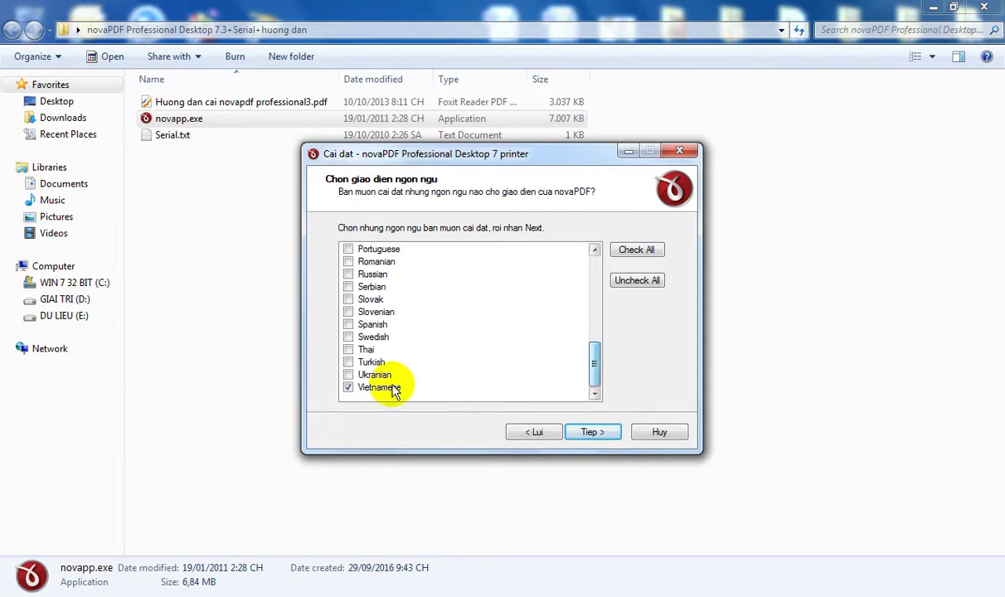
{"action": "left_click", "coordinate": [592, 432]}
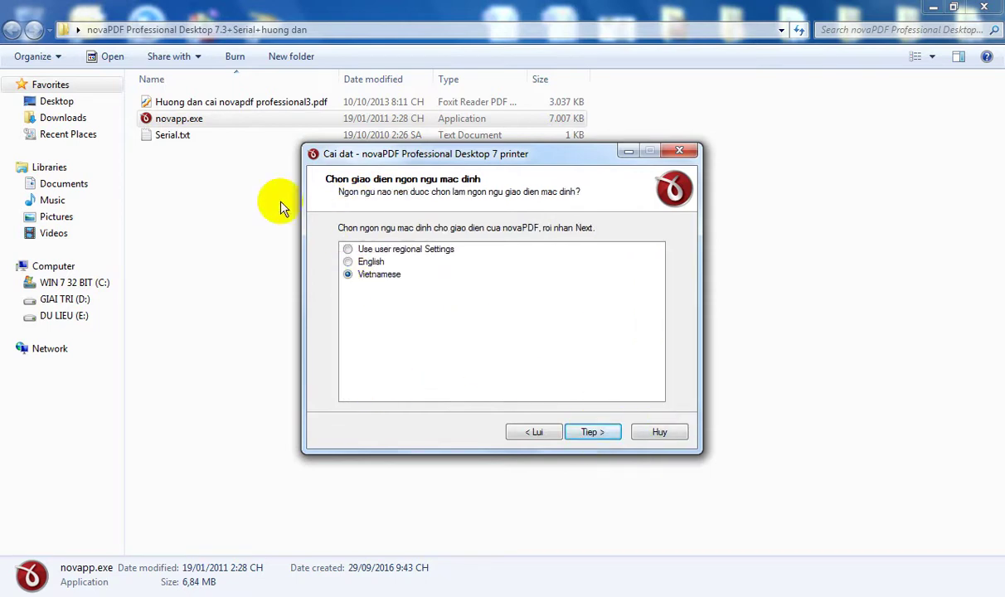
{"action": "left_click", "coordinate": [598, 426]}
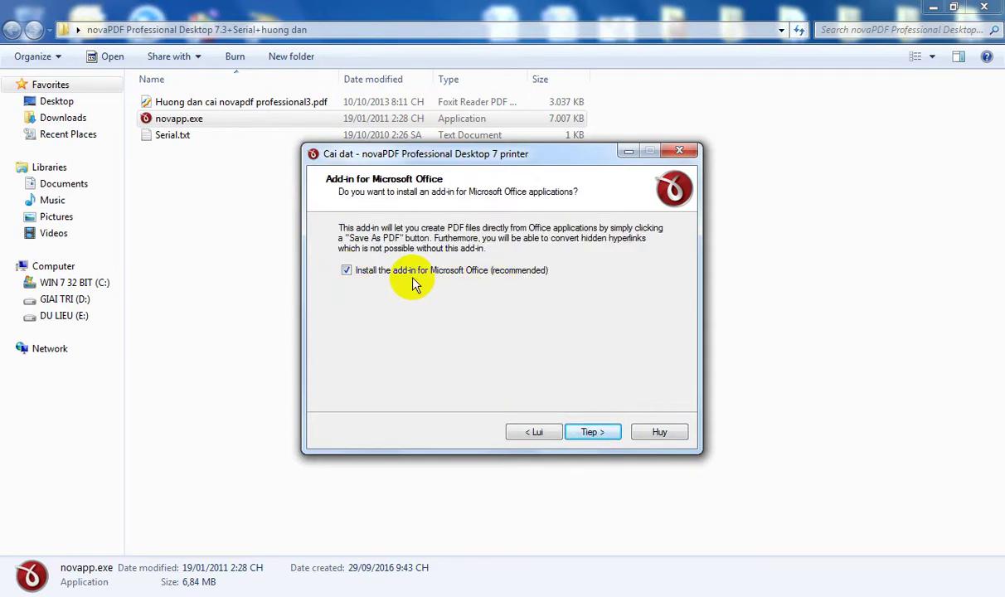
{"action": "left_click", "coordinate": [592, 430]}
{"action": "left_click", "coordinate": [584, 427]}
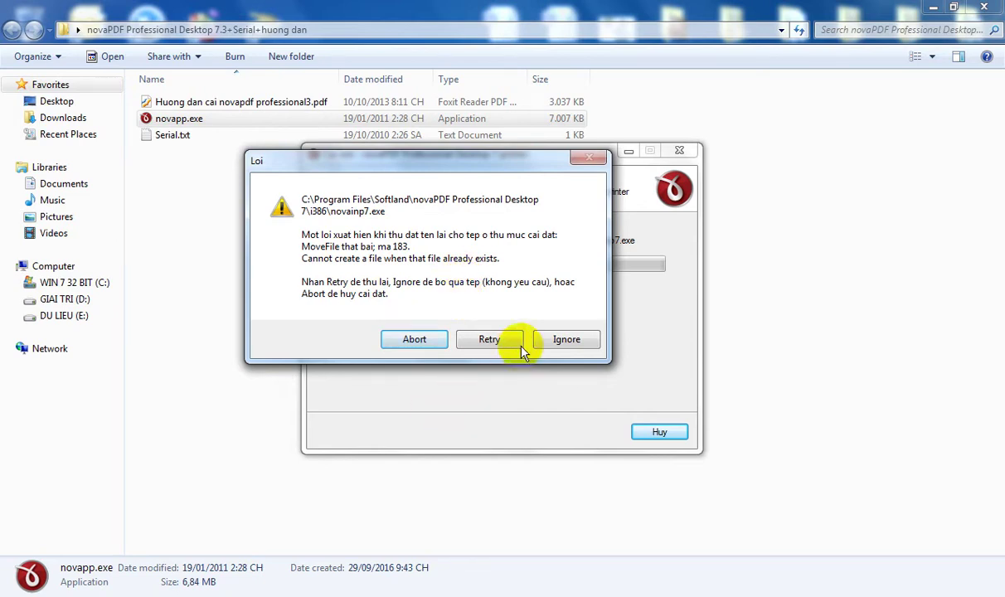
Ignore the novainp7.exe already-exists error and finish the novaPDF setup.
{"action": "left_click", "coordinate": [567, 340]}
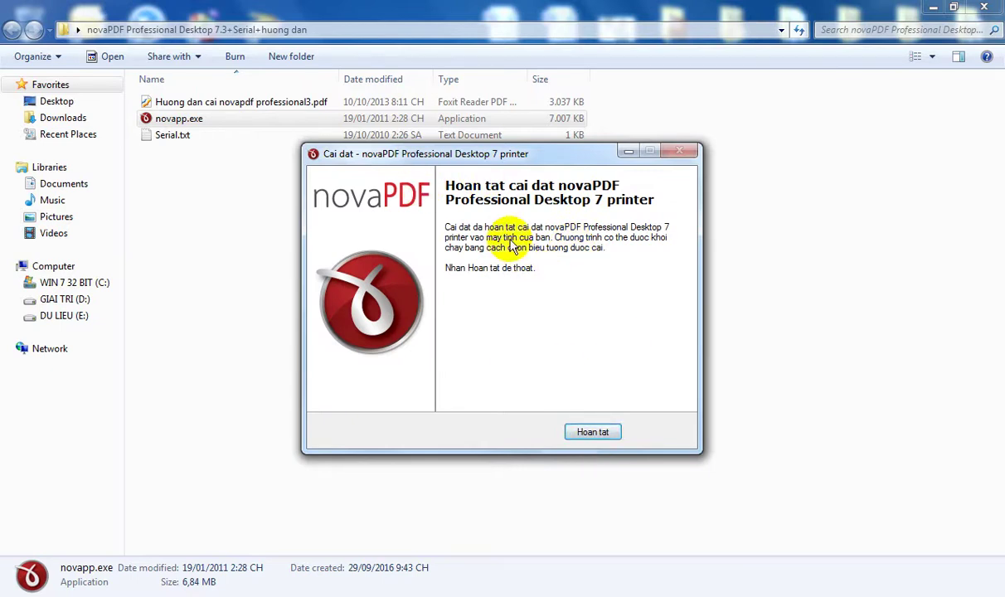
{"action": "left_click", "coordinate": [596, 431]}
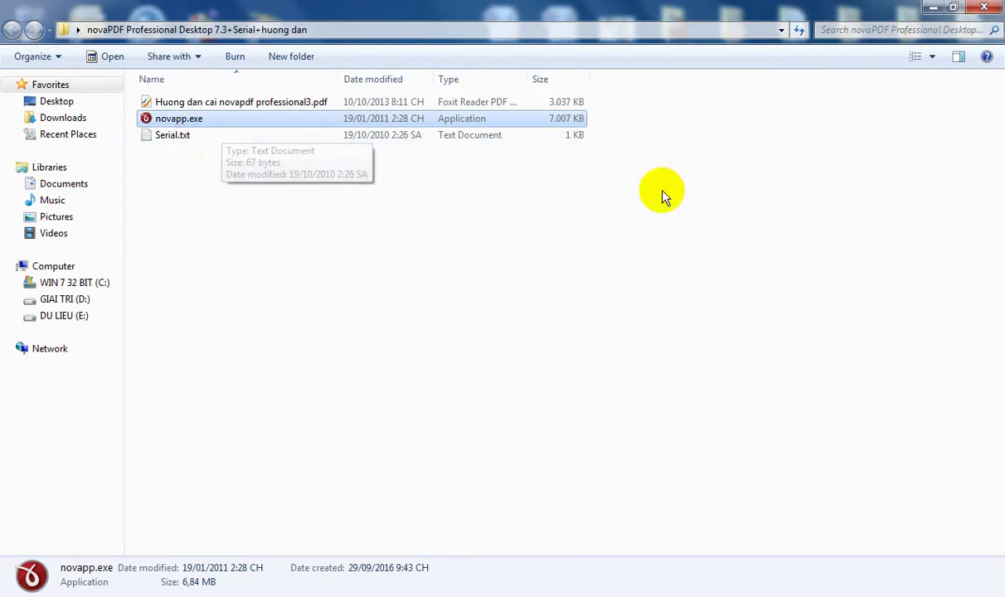
Open Serial.txt to read the registration details.
{"action": "left_click", "coordinate": [178, 137]}
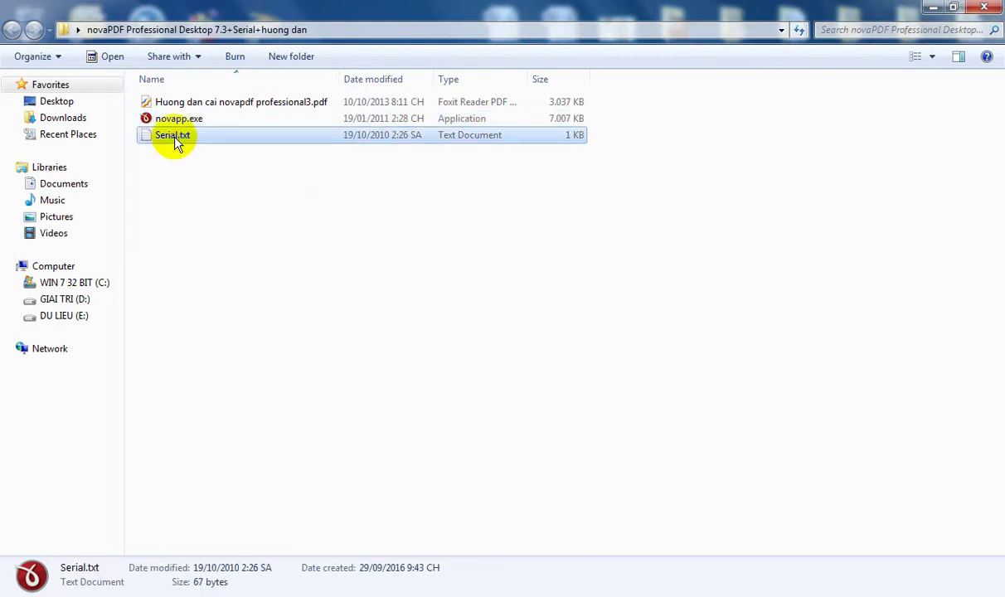
{"action": "right_click", "coordinate": [191, 137]}
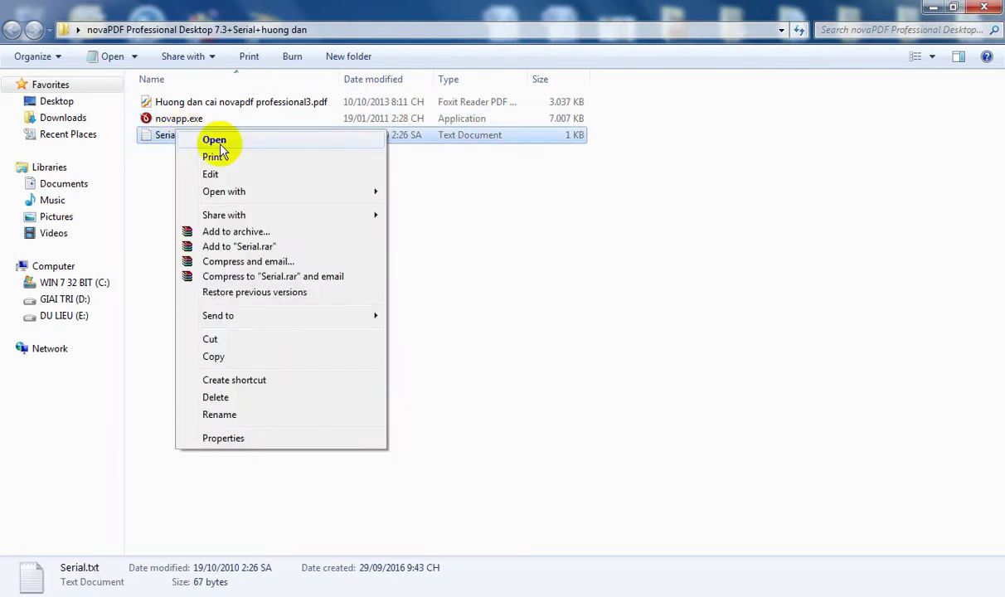
{"action": "left_click", "coordinate": [217, 141]}
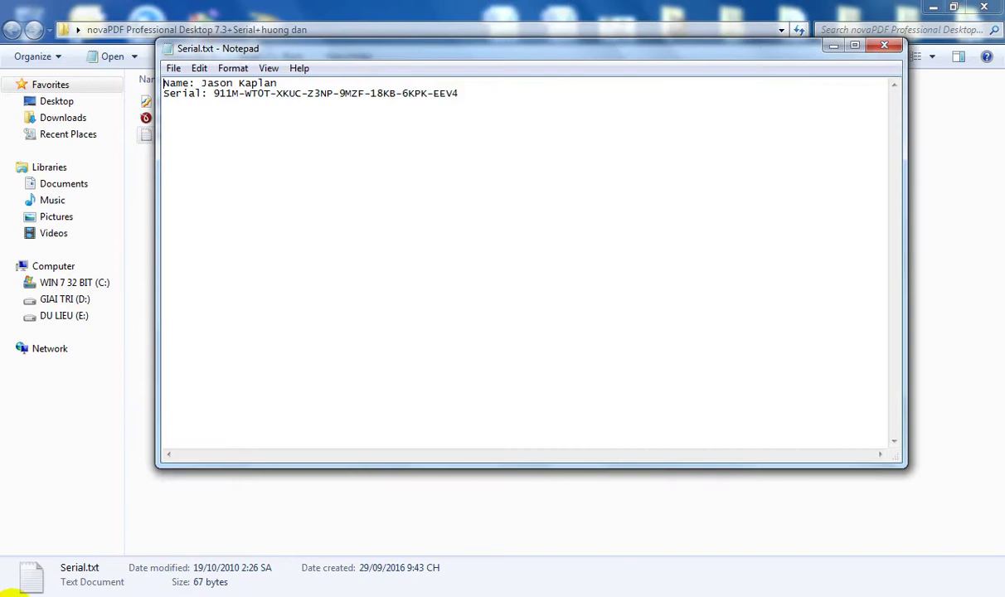
Open Devices and Printers and view the novaPDF printer properties.
{"action": "key", "text": "super"}
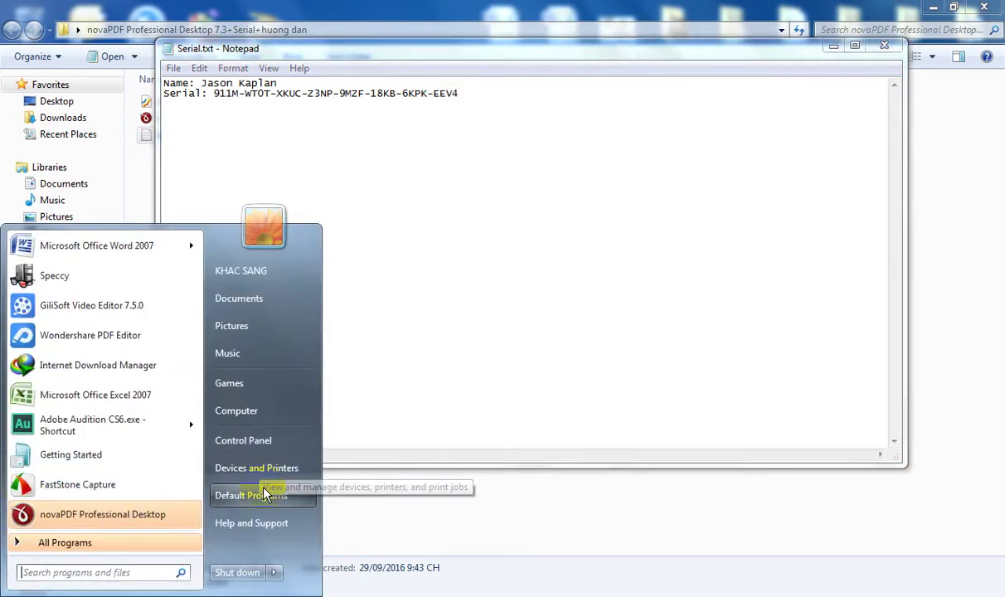
{"action": "left_click", "coordinate": [257, 469]}
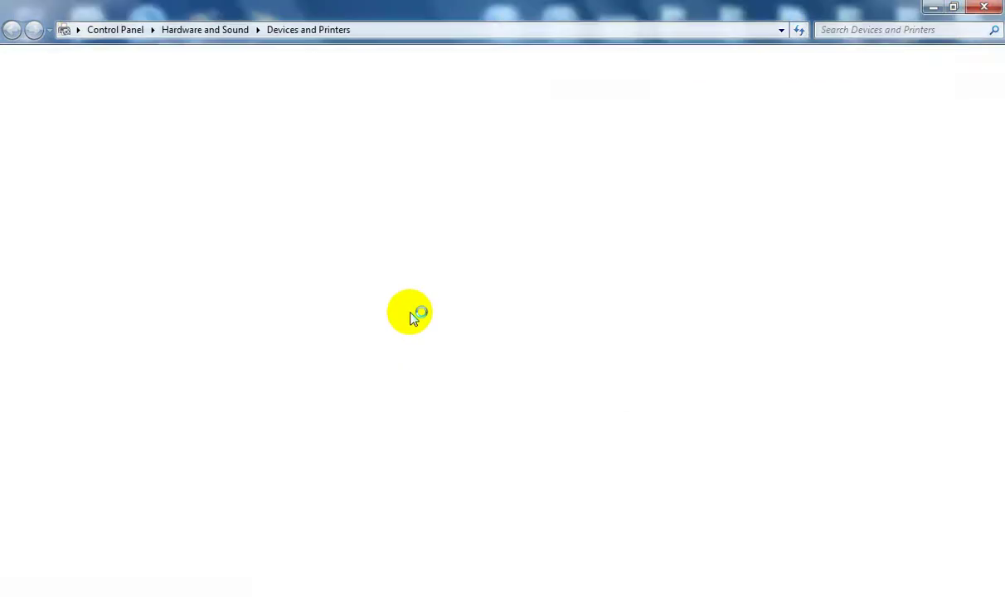
{"action": "right_click", "coordinate": [324, 299]}
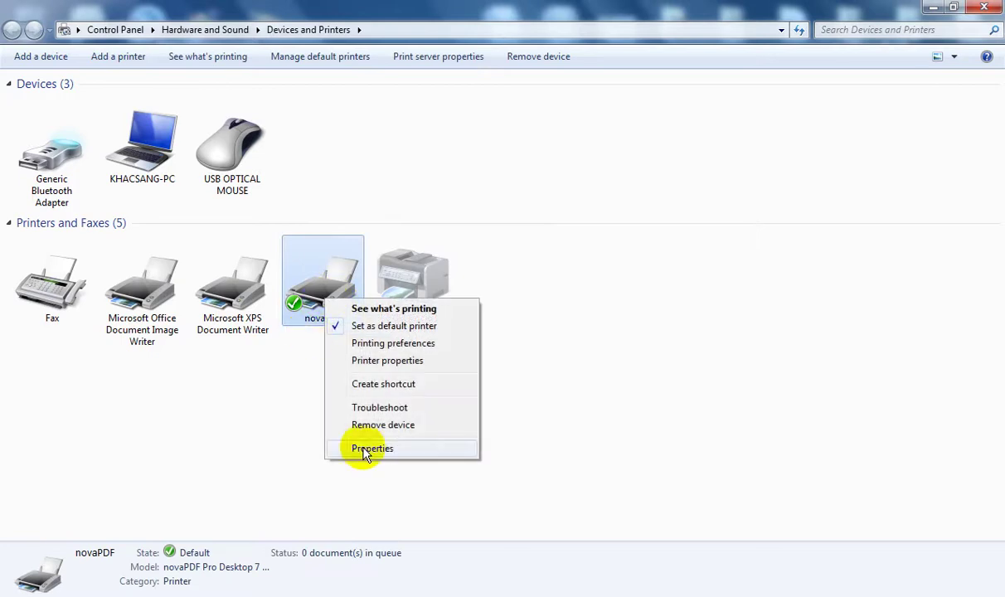
{"action": "left_click", "coordinate": [384, 363]}
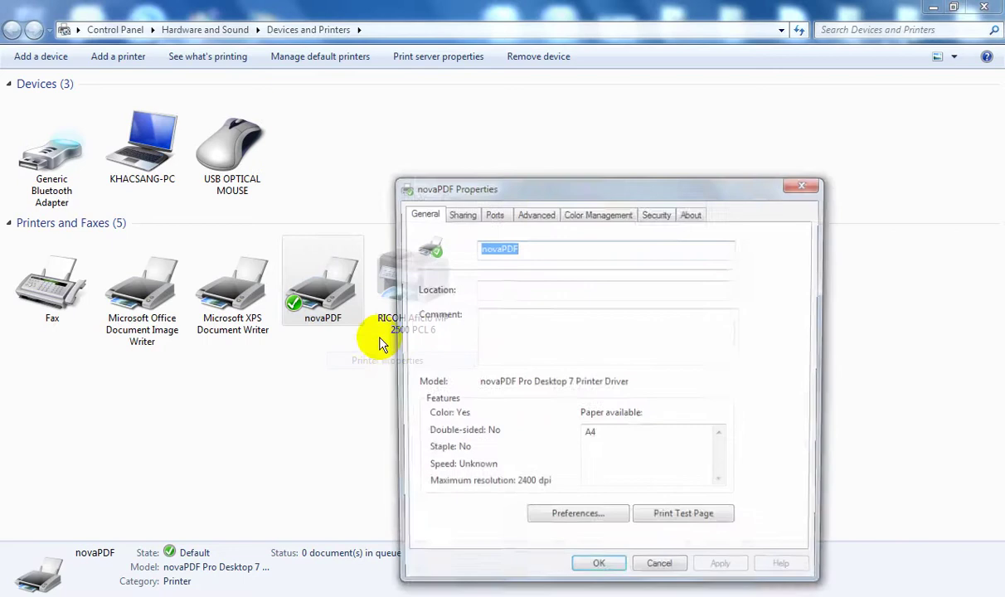
{"action": "left_click", "coordinate": [676, 574]}
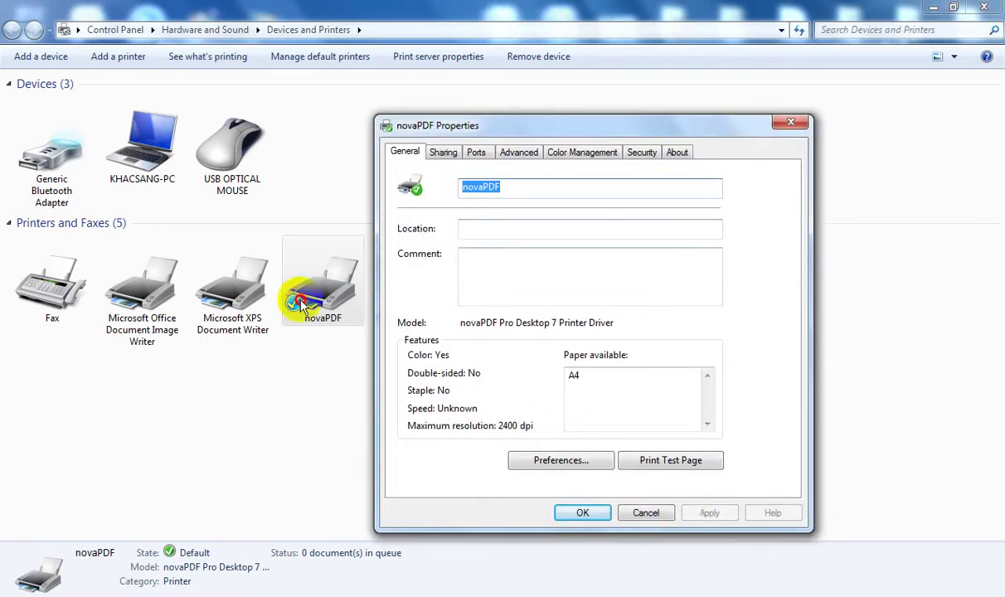
View the novaPDF device properties, then bring up the printer's actions again.
{"action": "right_click", "coordinate": [300, 295]}
{"action": "left_click", "coordinate": [362, 451]}
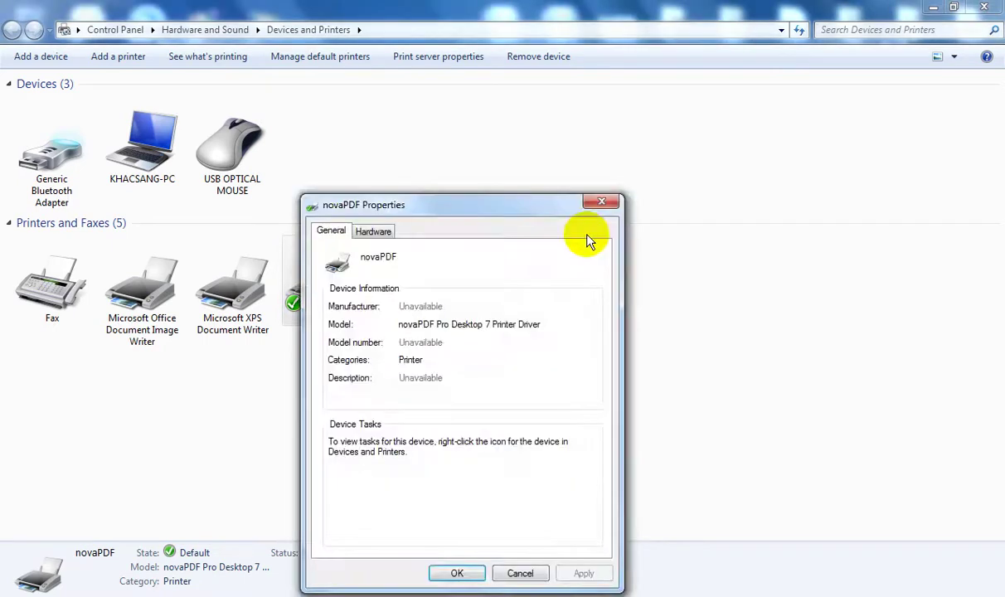
{"action": "left_click", "coordinate": [601, 224]}
{"action": "right_click", "coordinate": [360, 281]}
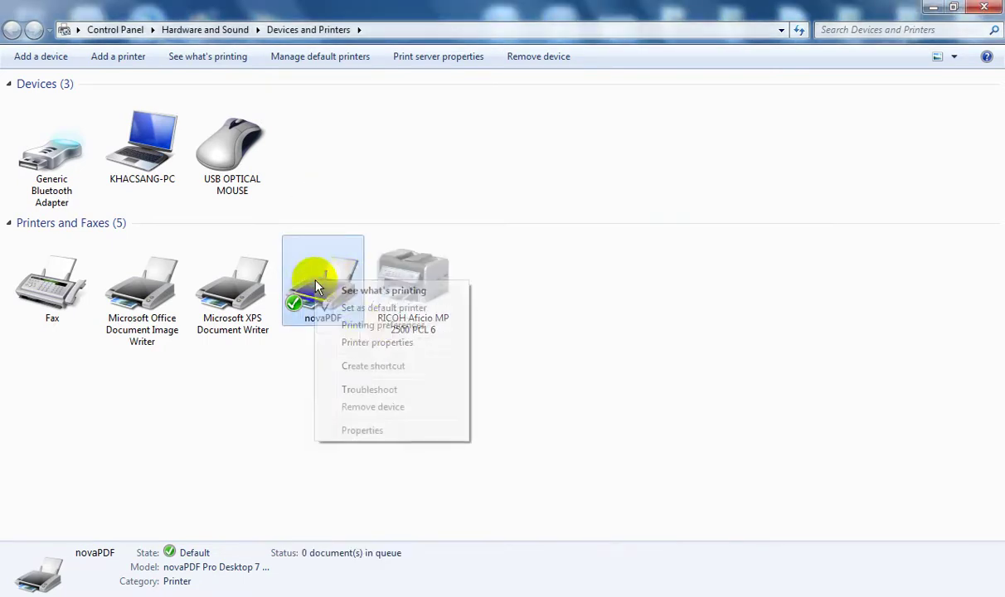
{"action": "right_click", "coordinate": [316, 283]}
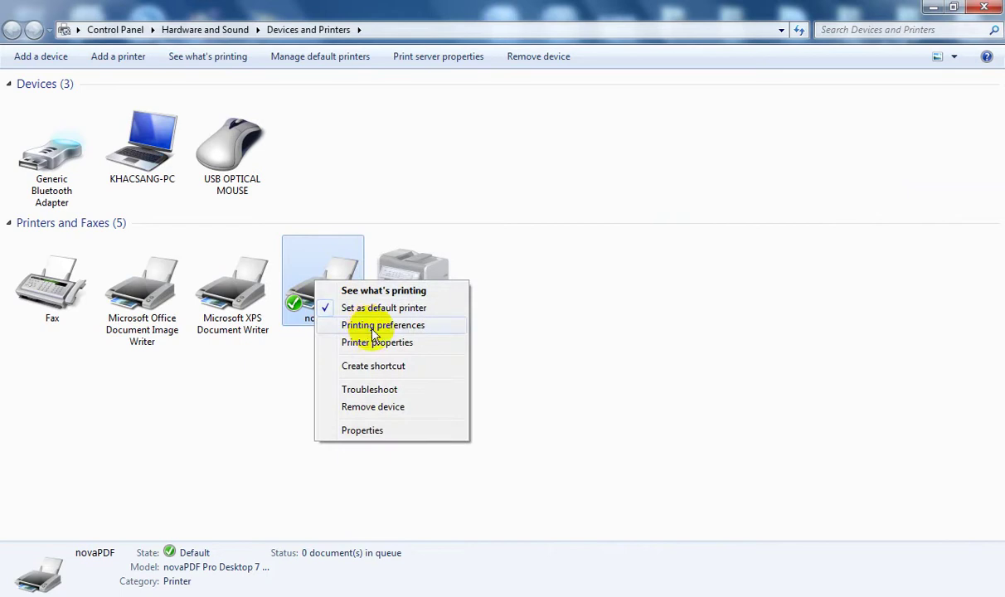
Open novaPDF printing preferences, check the About registration details, and open the registration dialog.
{"action": "left_click", "coordinate": [372, 332]}
{"action": "mouse_move", "coordinate": [609, 169]}
{"action": "left_mouse_down"}
{"action": "mouse_move", "coordinate": [599, 108]}
{"action": "mouse_move", "coordinate": [668, 94]}
{"action": "left_mouse_up"}
{"action": "left_click", "coordinate": [770, 126]}
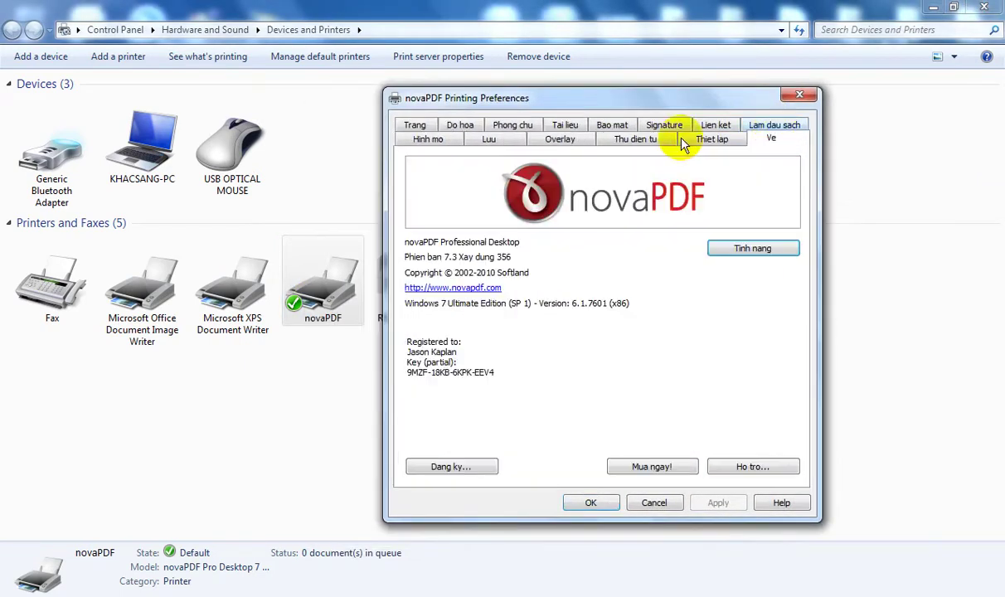
{"action": "left_click", "coordinate": [408, 343]}
{"action": "left_click_drag", "start_coordinate": [408, 343], "coordinate": [506, 365]}
{"action": "left_click", "coordinate": [466, 468]}
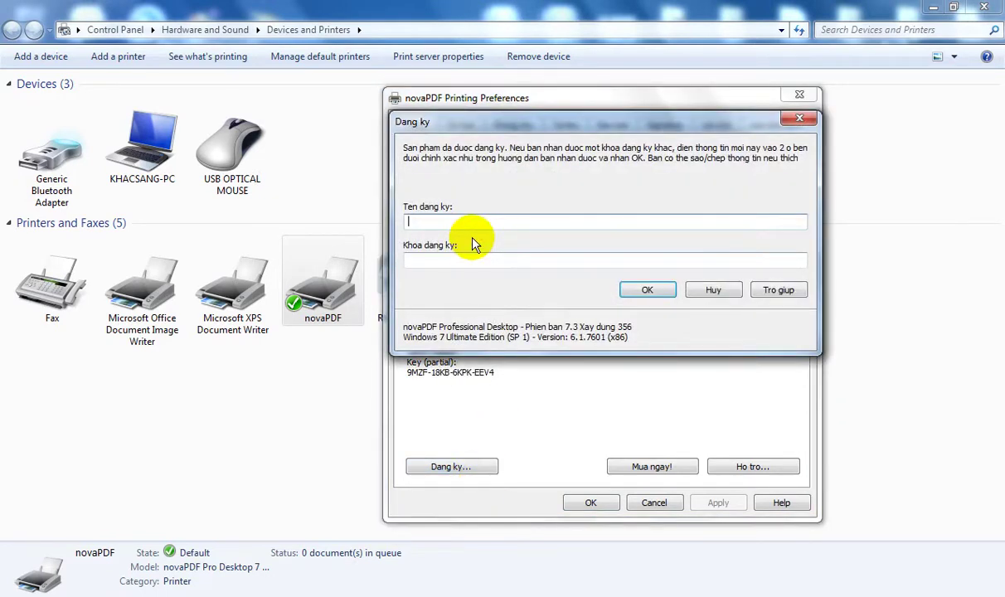
Copy the registration name from Serial.txt into the name field.
{"action": "key", "text": "alt+Tab"}
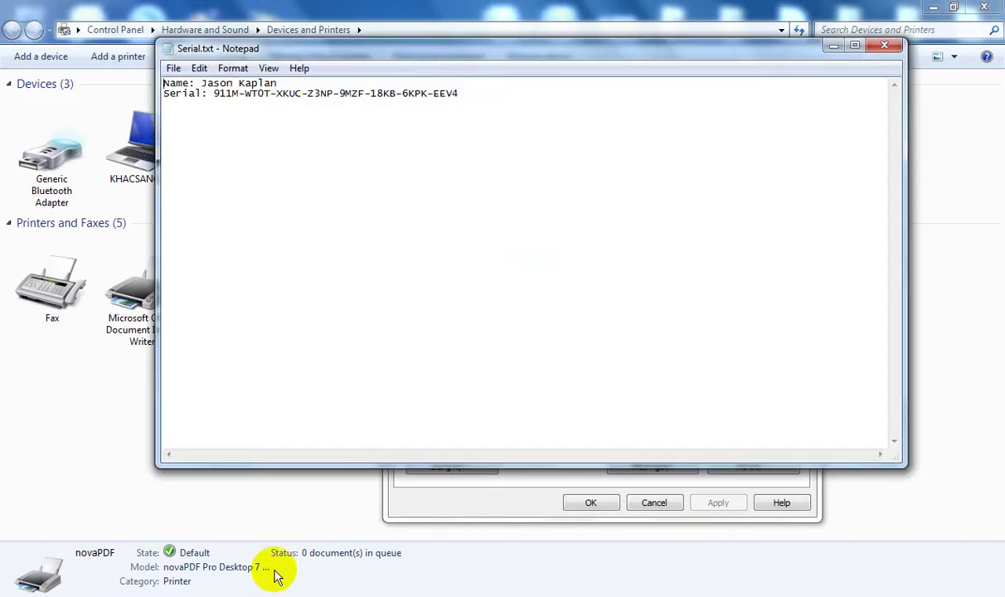
{"action": "left_click_drag", "start_coordinate": [277, 84], "coordinate": [201, 85]}
{"action": "key", "text": "ctrl+c"}
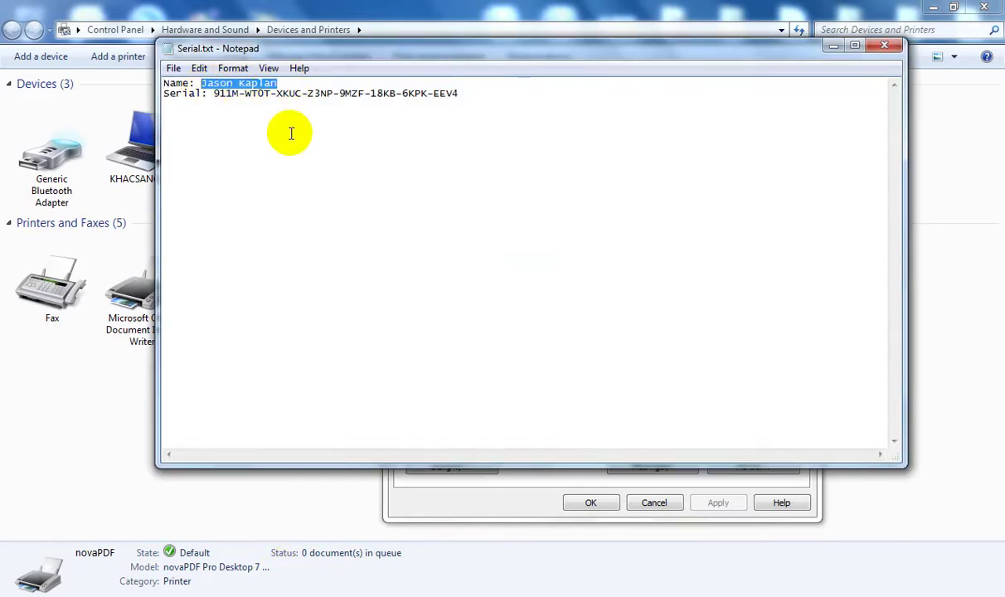
{"action": "mouse_move", "coordinate": [315, 588]}
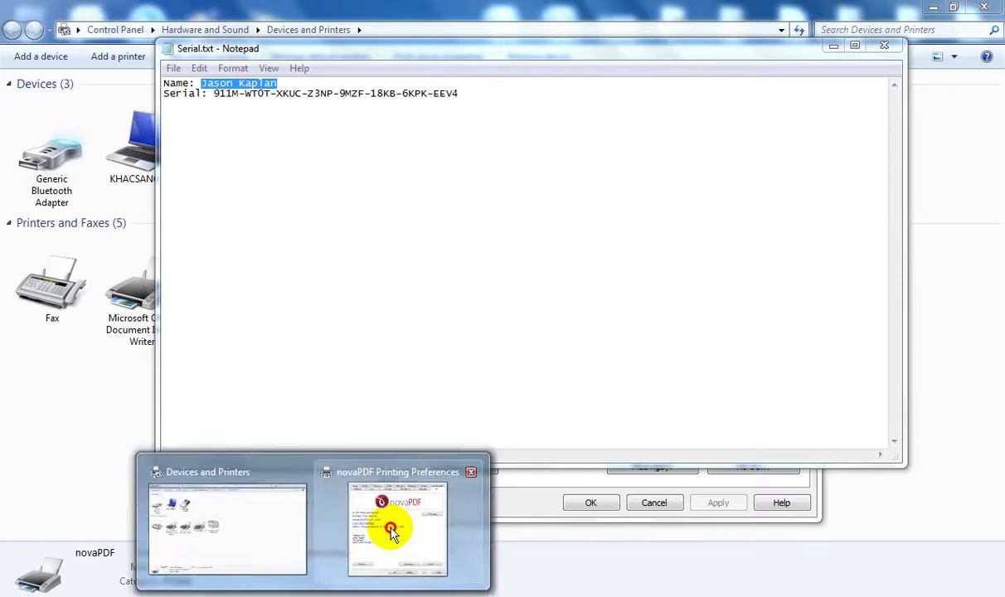
{"action": "left_click", "coordinate": [386, 530]}
{"action": "key", "text": "ctrl+v"}
{"action": "key", "text": "Tab"}
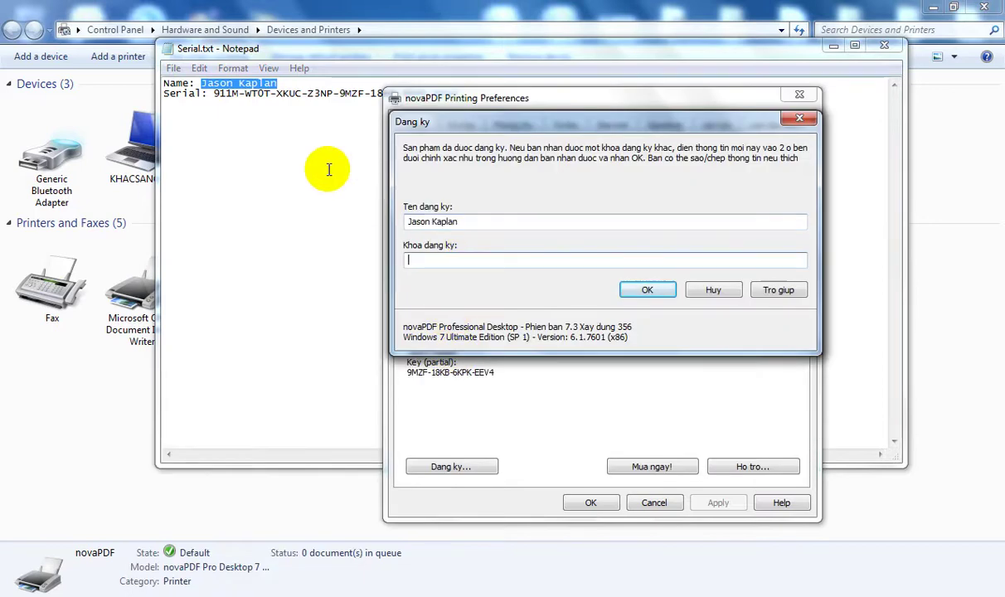
Paste the serial key from Serial.txt, submit the registration, and dismiss the success message.
{"action": "left_click_drag", "start_coordinate": [214, 93], "coordinate": [459, 93]}
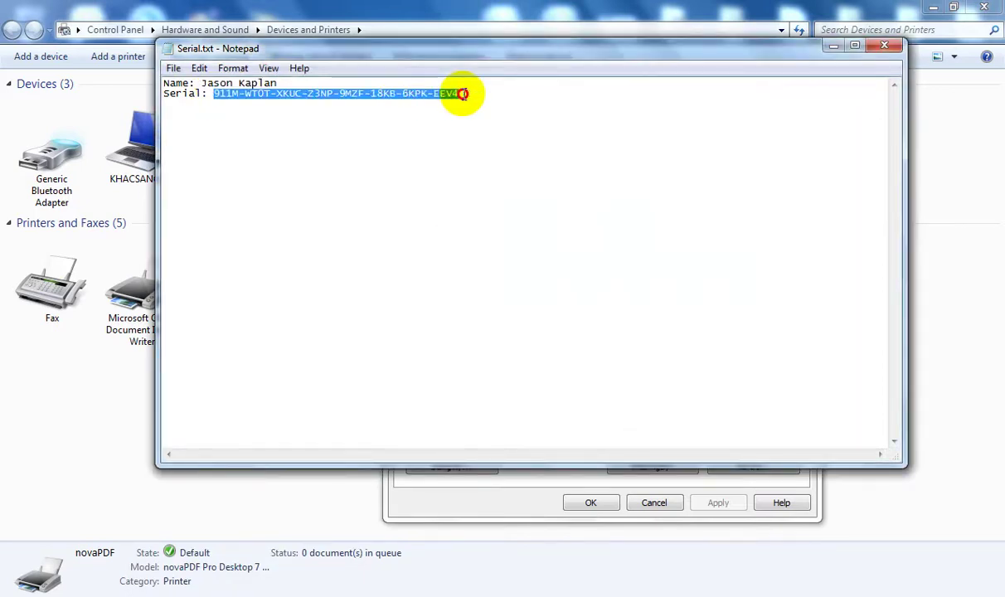
{"action": "key", "text": "alt+Tab"}
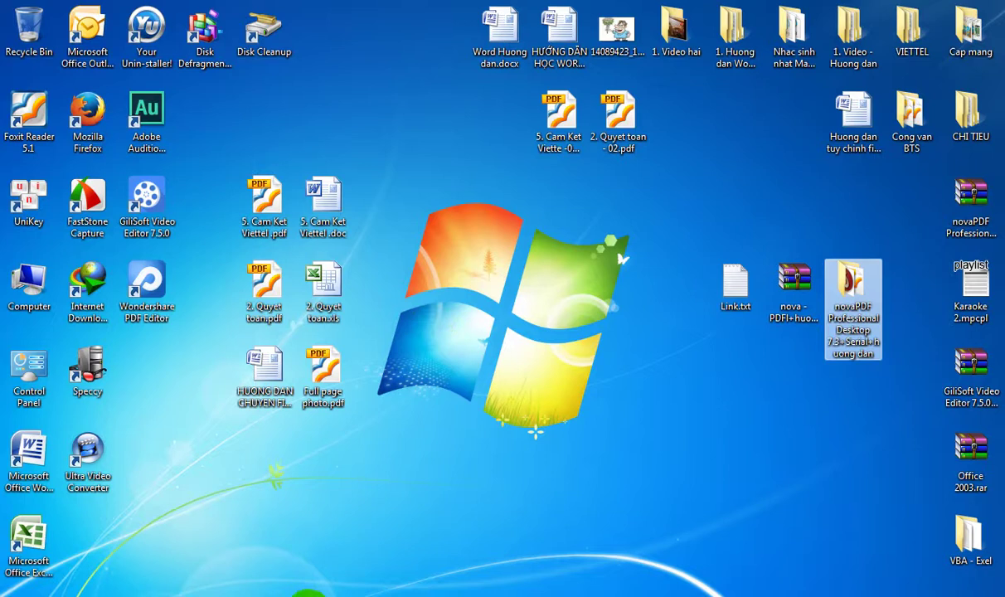
{"action": "left_click", "coordinate": [377, 429]}
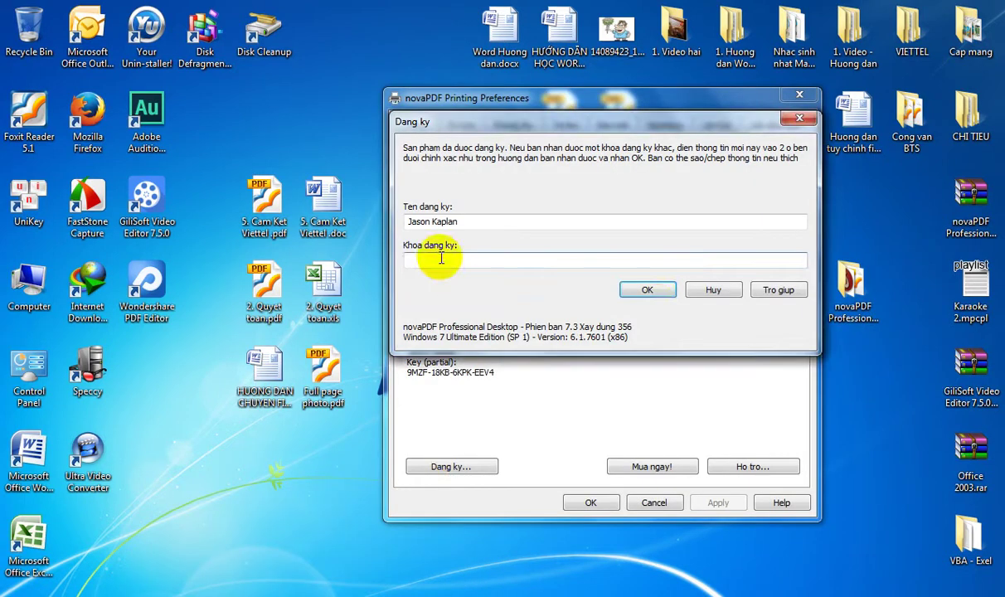
{"action": "key", "text": "ctrl+v"}
{"action": "left_click", "coordinate": [657, 288]}
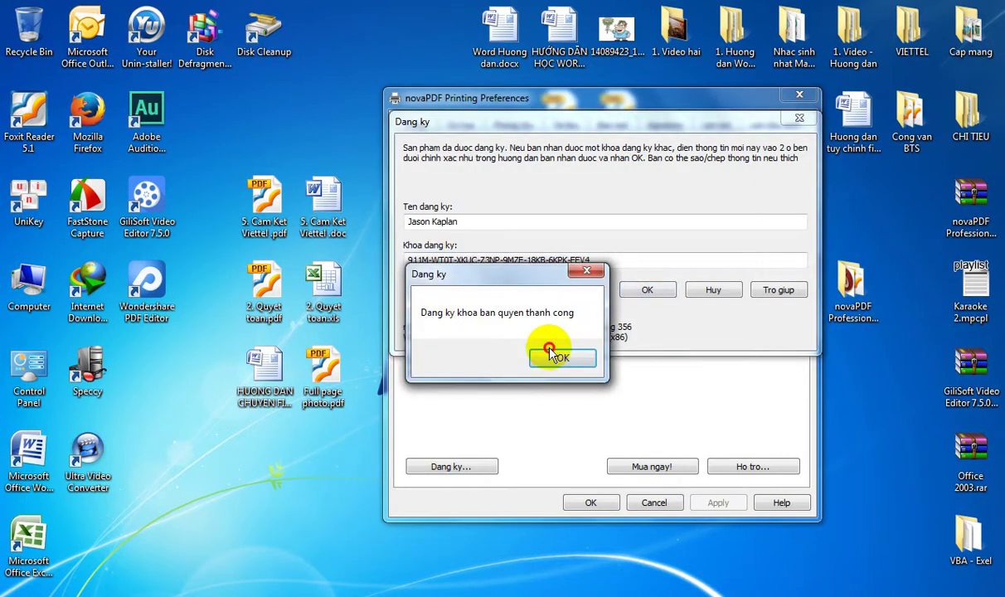
{"action": "left_click", "coordinate": [563, 356]}
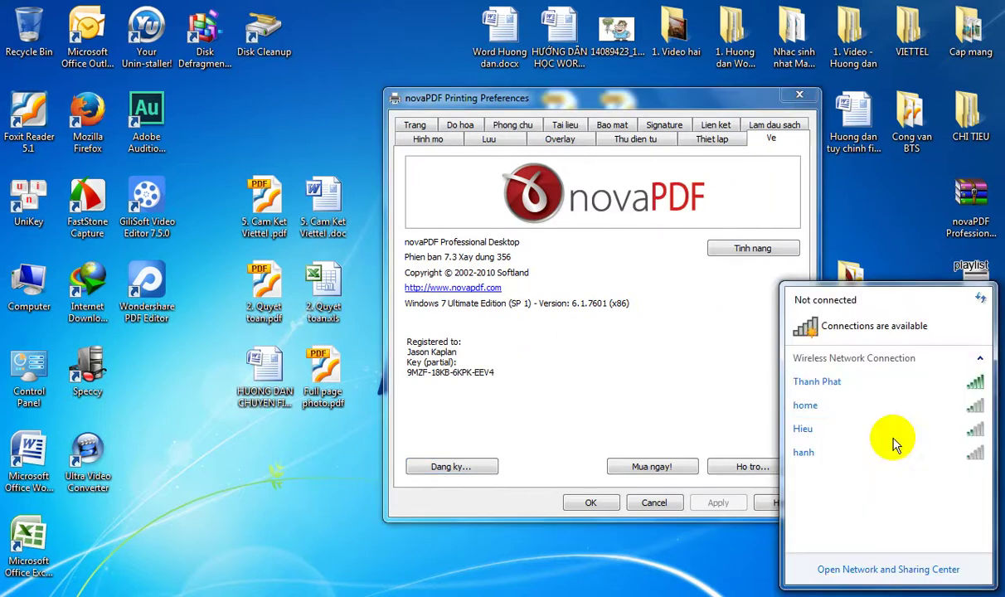
Review the page size and compression settings tabs.
{"action": "left_click", "coordinate": [879, 383]}
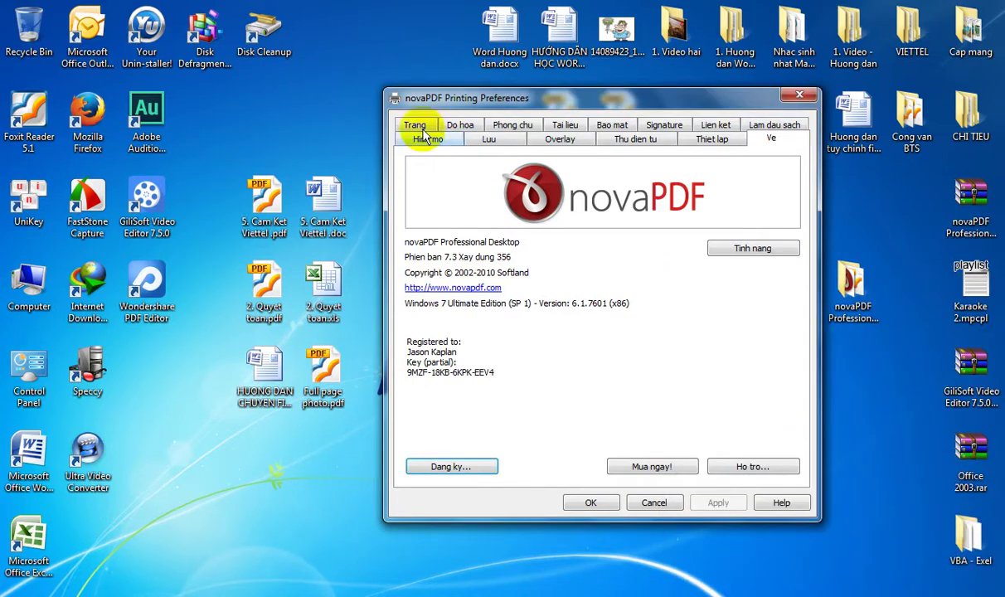
{"action": "left_click", "coordinate": [414, 124]}
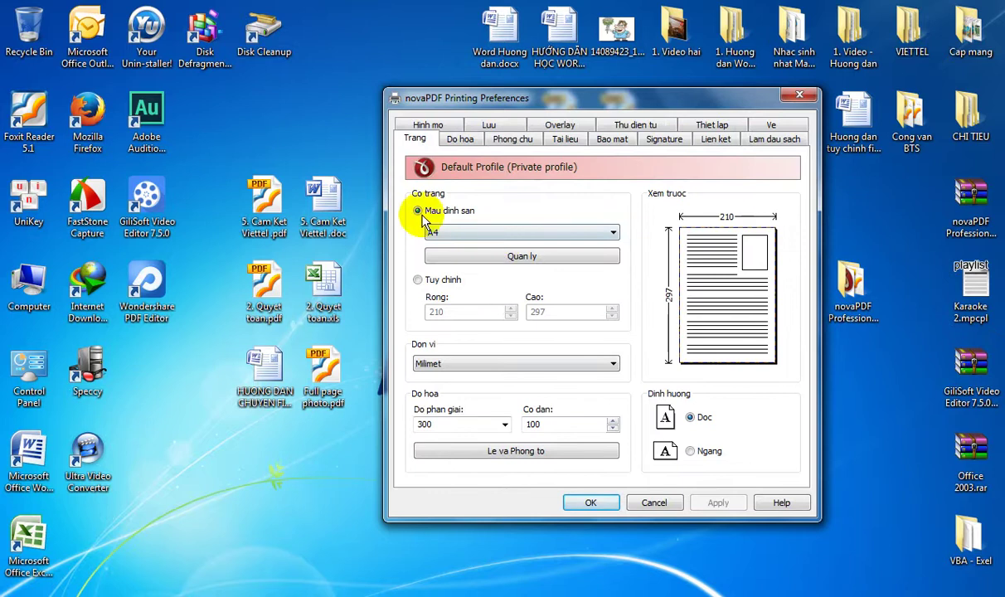
{"action": "left_click", "coordinate": [461, 141]}
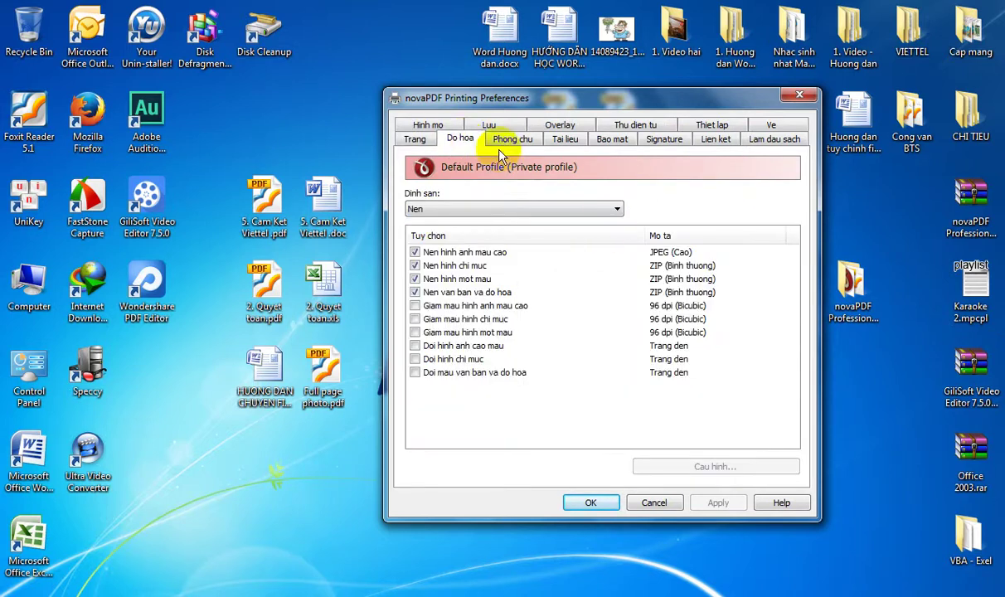
{"action": "key", "text": "ctrl+shift+Tab"}
{"action": "left_click", "coordinate": [472, 141]}
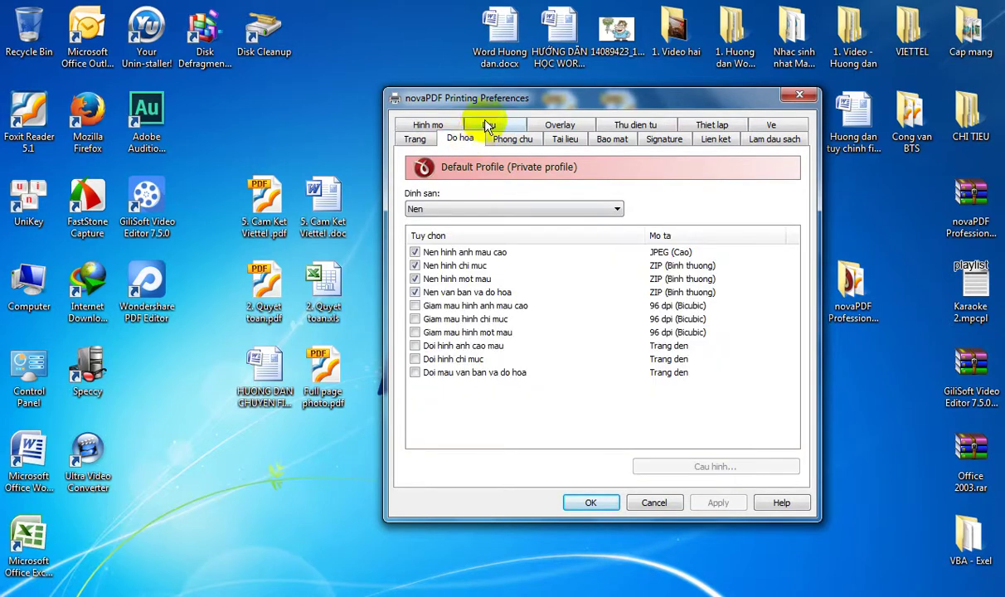
Review the save and signature tabs, cancelling the save folder dialog, then close preferences.
{"action": "left_click", "coordinate": [489, 126]}
{"action": "left_click", "coordinate": [457, 267]}
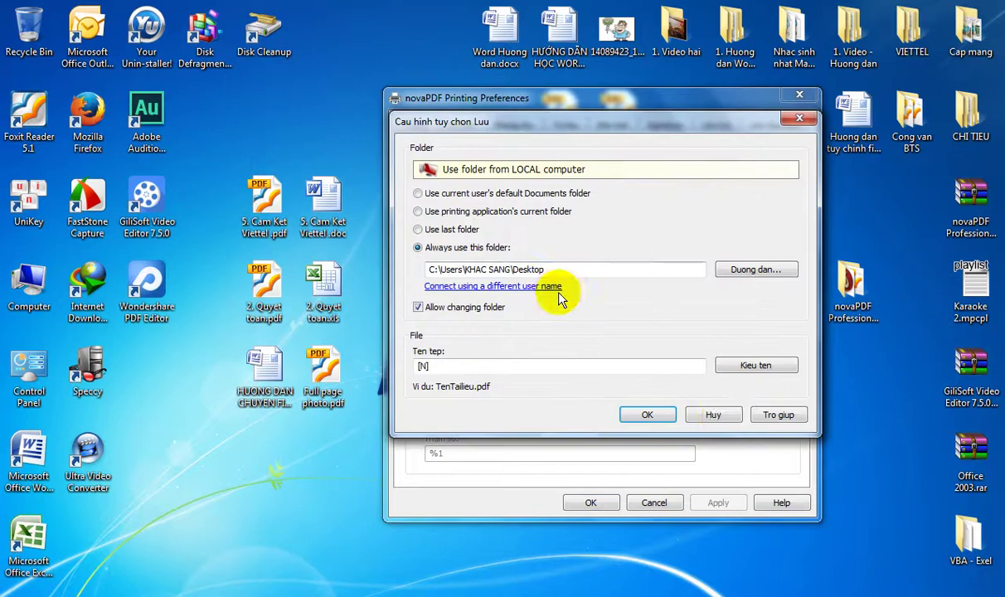
{"action": "left_click", "coordinate": [713, 415]}
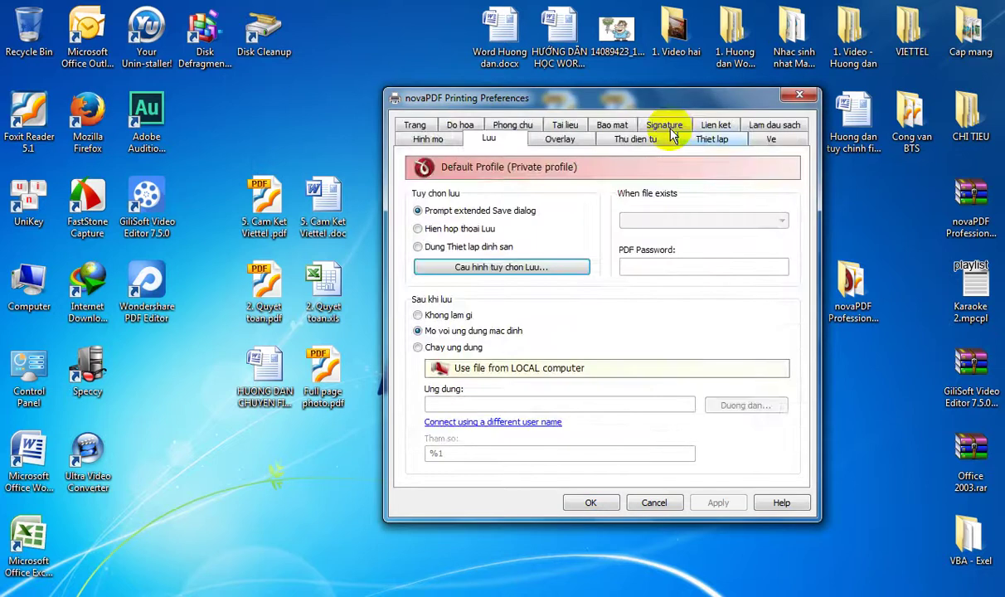
{"action": "left_click", "coordinate": [664, 126]}
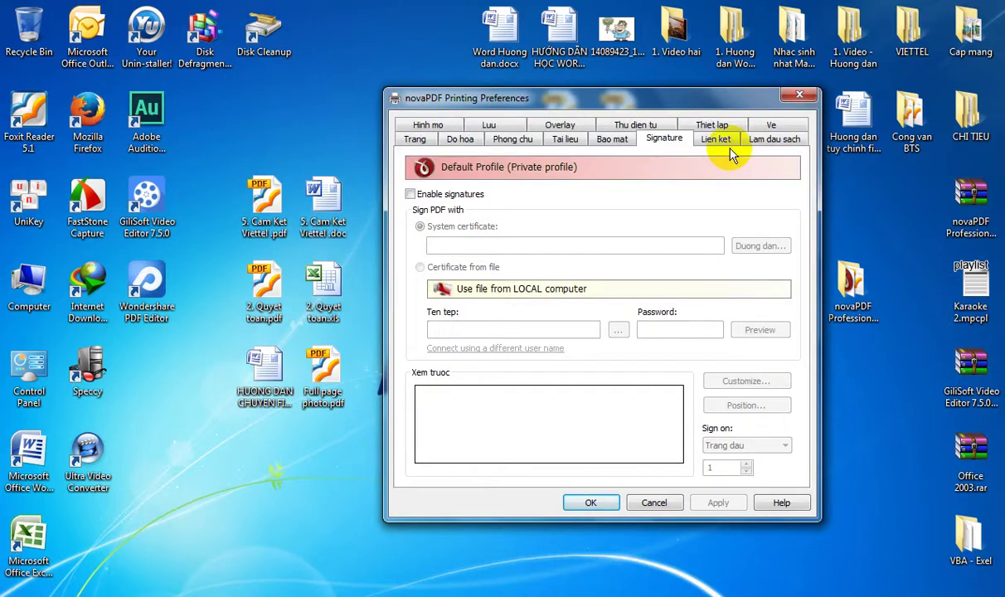
{"action": "left_click", "coordinate": [590, 502]}
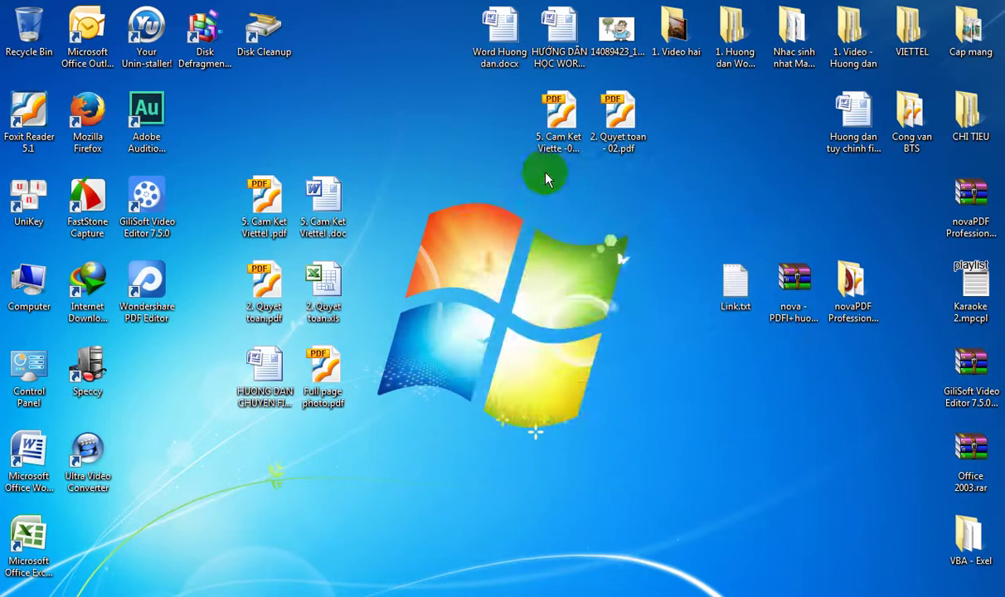
{"action": "right_click", "coordinate": [448, 161]}
{"action": "left_click", "coordinate": [506, 213]}
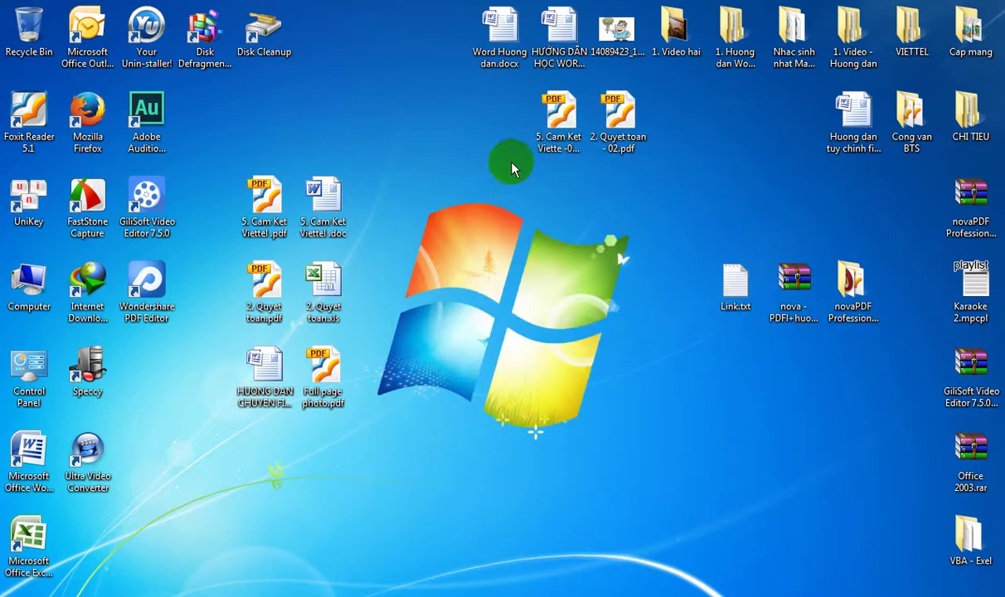
{"action": "right_click", "coordinate": [369, 121]}
{"action": "left_click", "coordinate": [419, 158]}
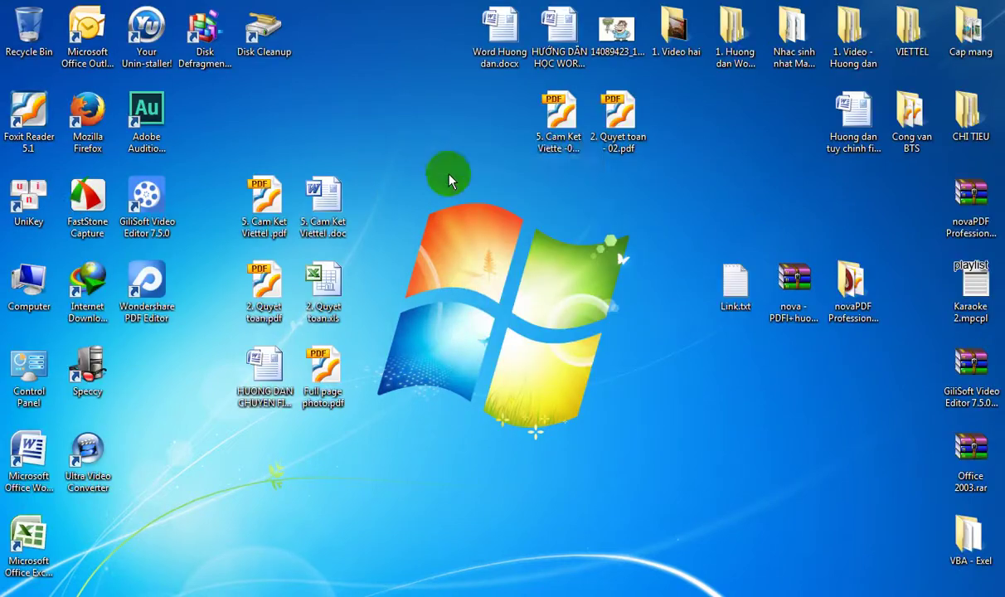
{"action": "right_click", "coordinate": [419, 141]}
{"action": "left_click", "coordinate": [536, 221]}
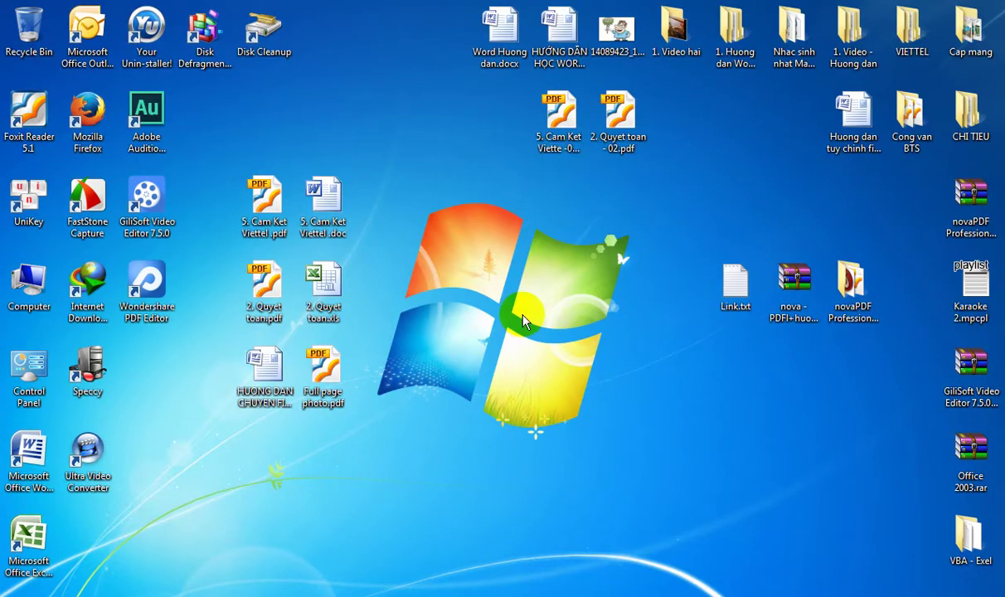